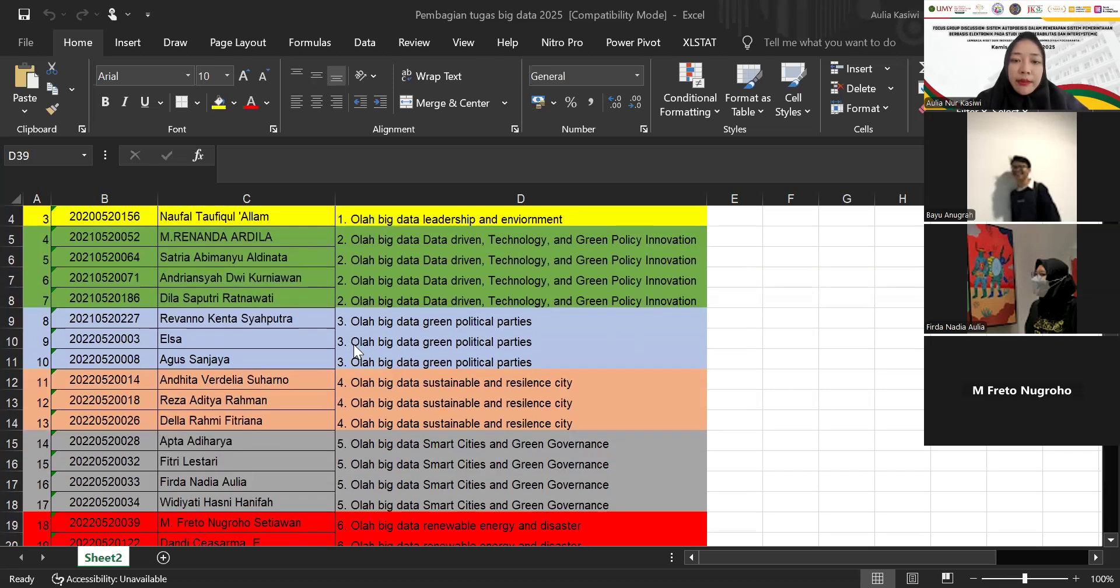
# Step: Take the theme from the task list and enter "Data driven Technology and Green Policy Innovation", without commas, as the Scopus document search
pyautogui.scroll(1, 354, 349)
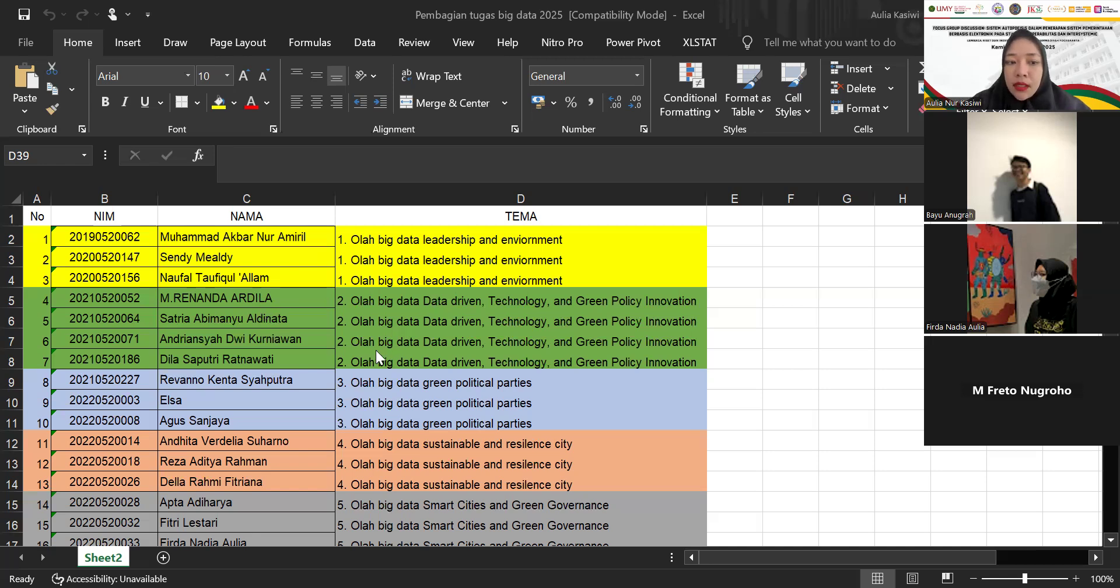
pyautogui.click(297, 331)
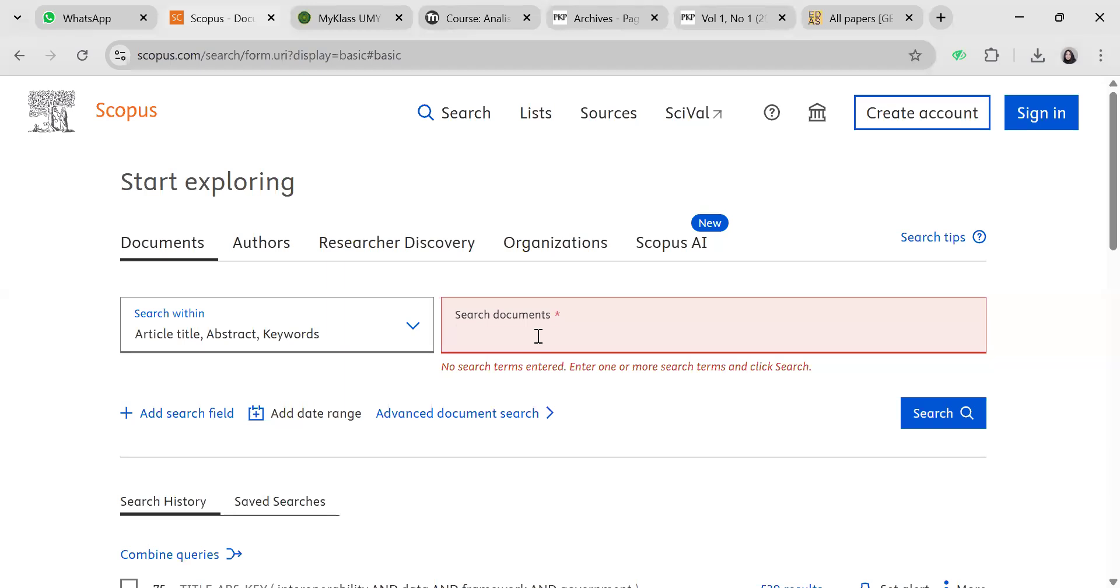
pyautogui.write('Data driven, Technology, and Green Policy Innovation')
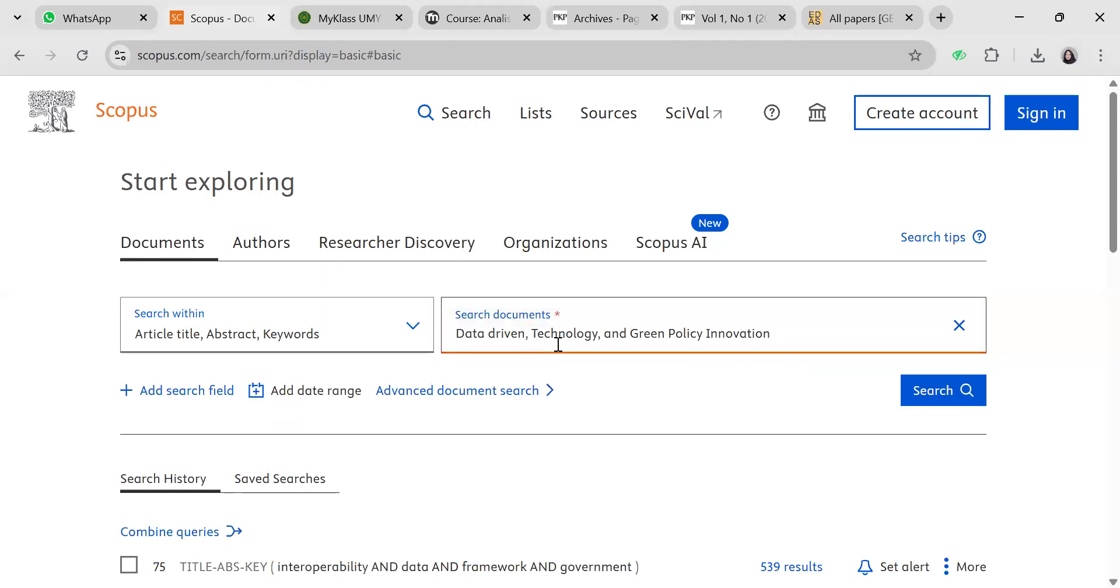
pyautogui.click(532, 337)
pyautogui.press('BackSpace')
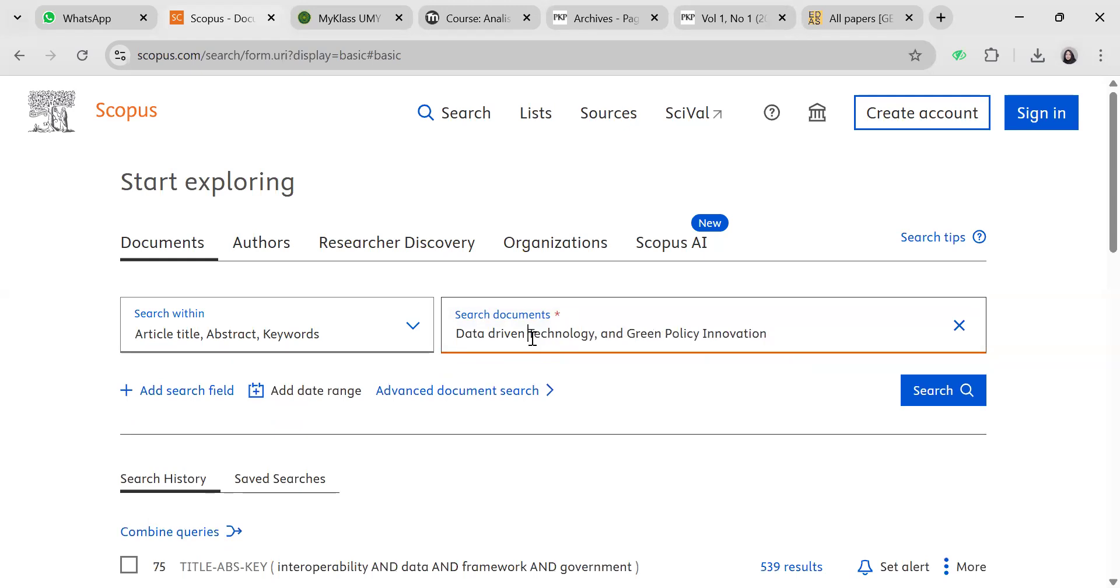
pyautogui.click(599, 337)
pyautogui.press('BackSpace')
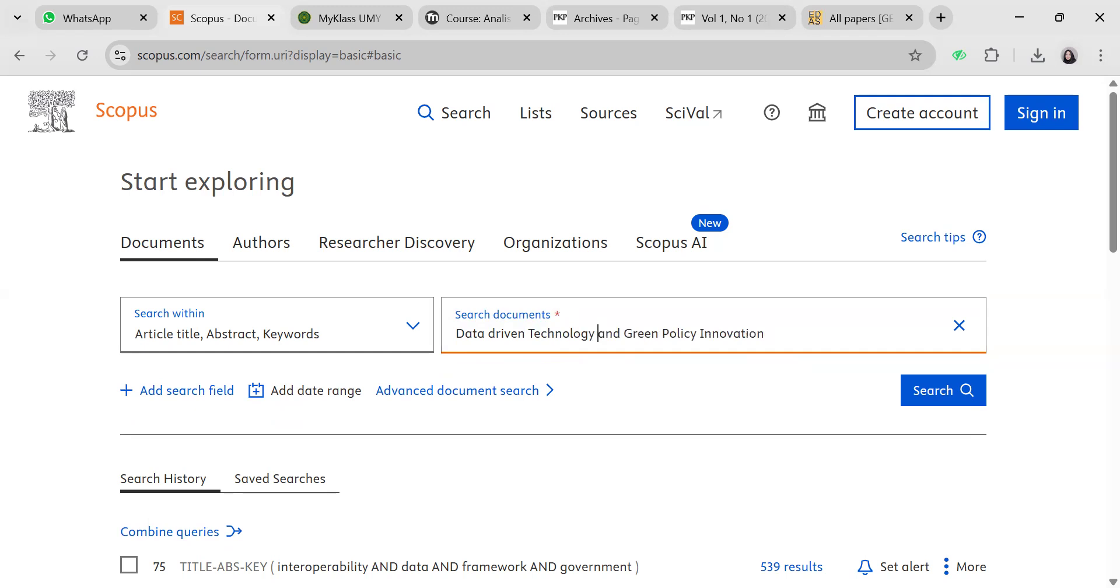
# Step: Run the document search for the entered theme within article title, abstract and keywords
pyautogui.hotkey('alt', 'Tab')
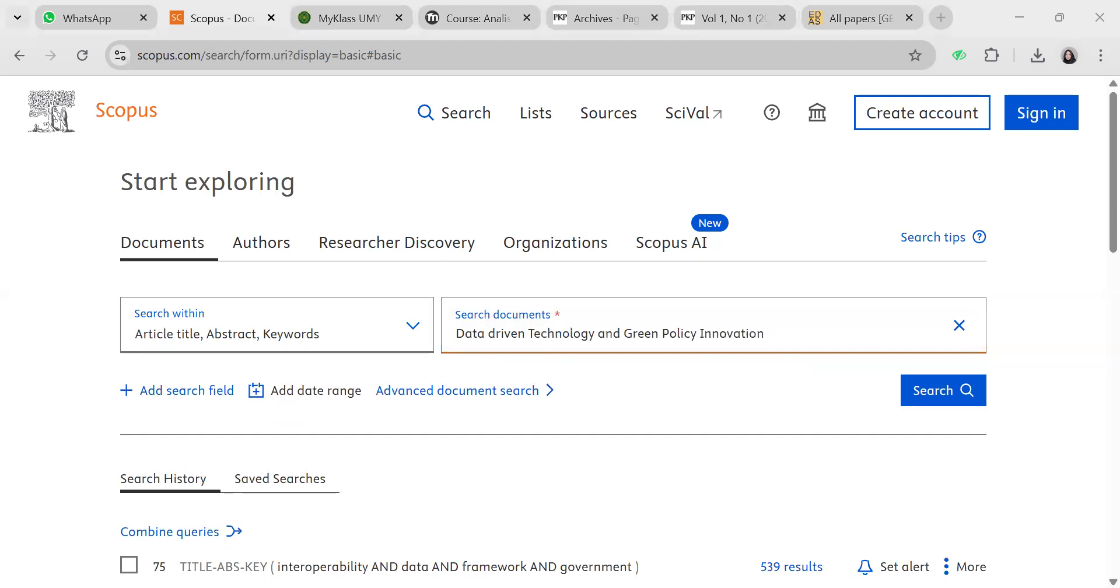
pyautogui.click(633, 337)
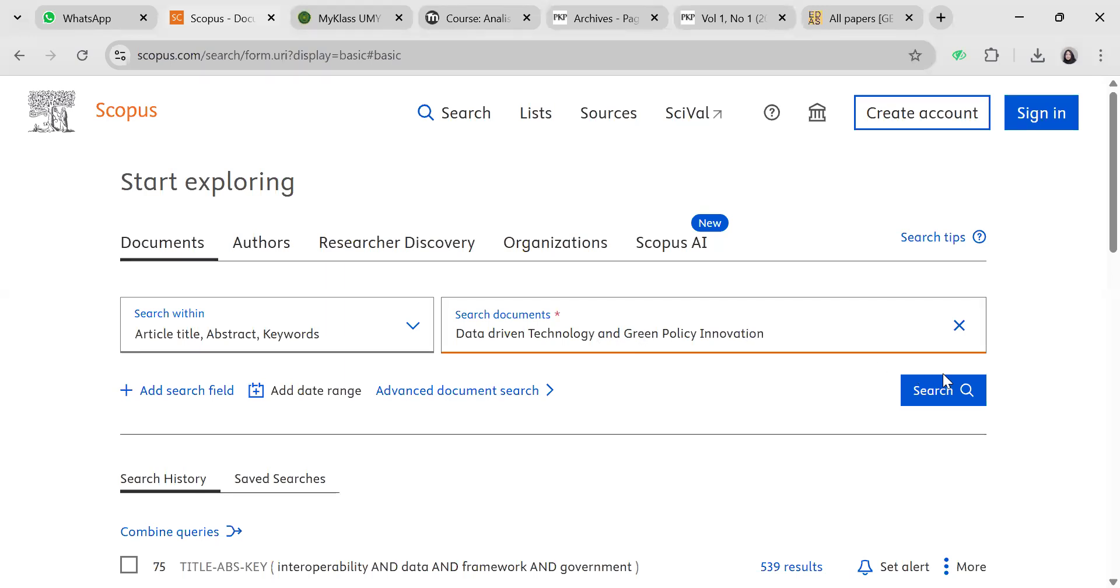
pyautogui.click(941, 389)
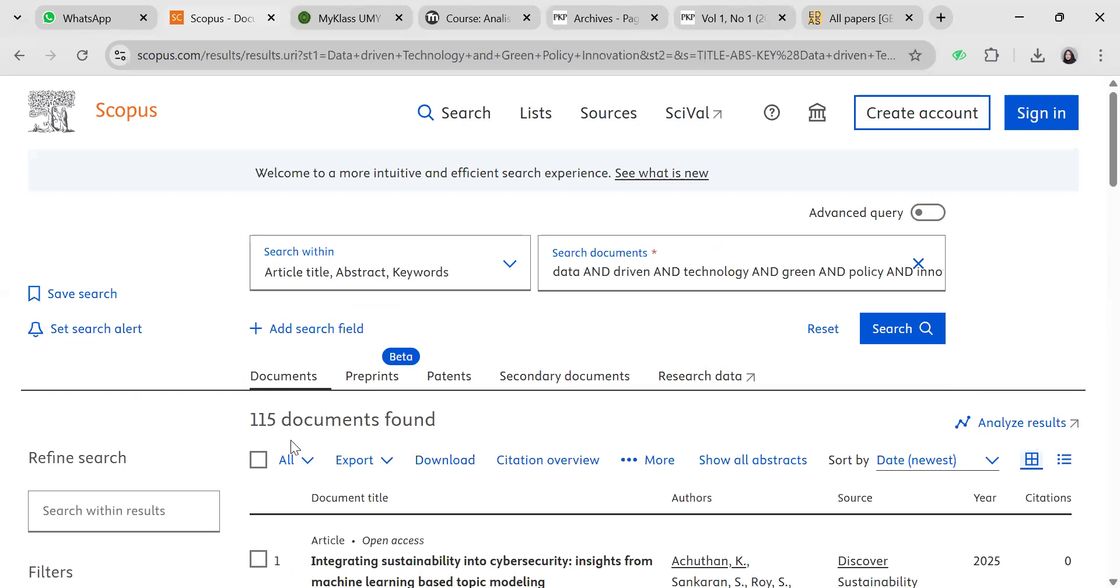
# Step: Examine the found documents together with the year range and subject area filters
pyautogui.scroll(-3, 292, 443)
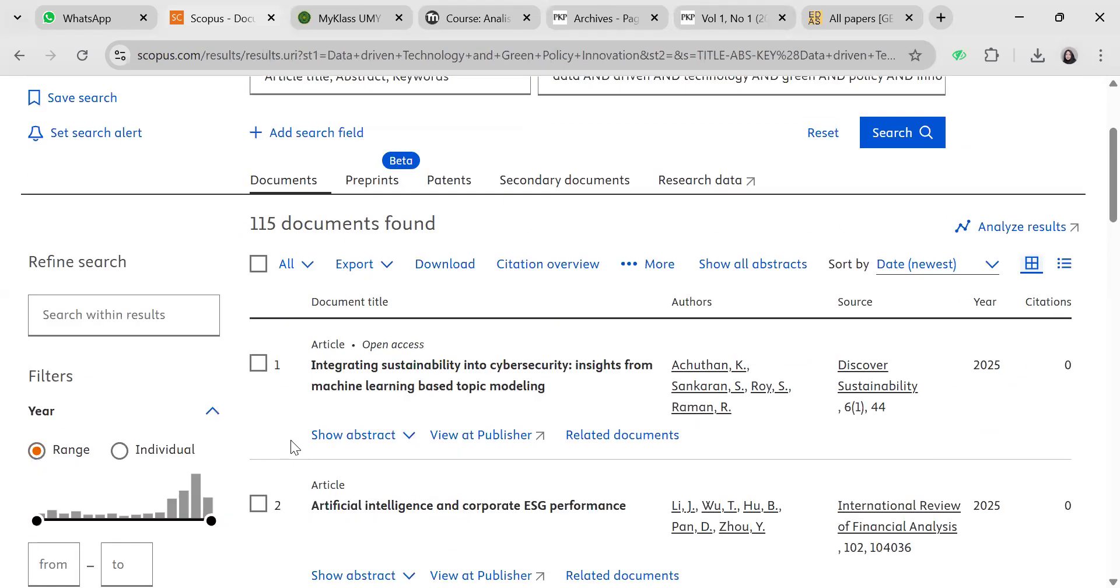
pyautogui.scroll(-2, 290, 440)
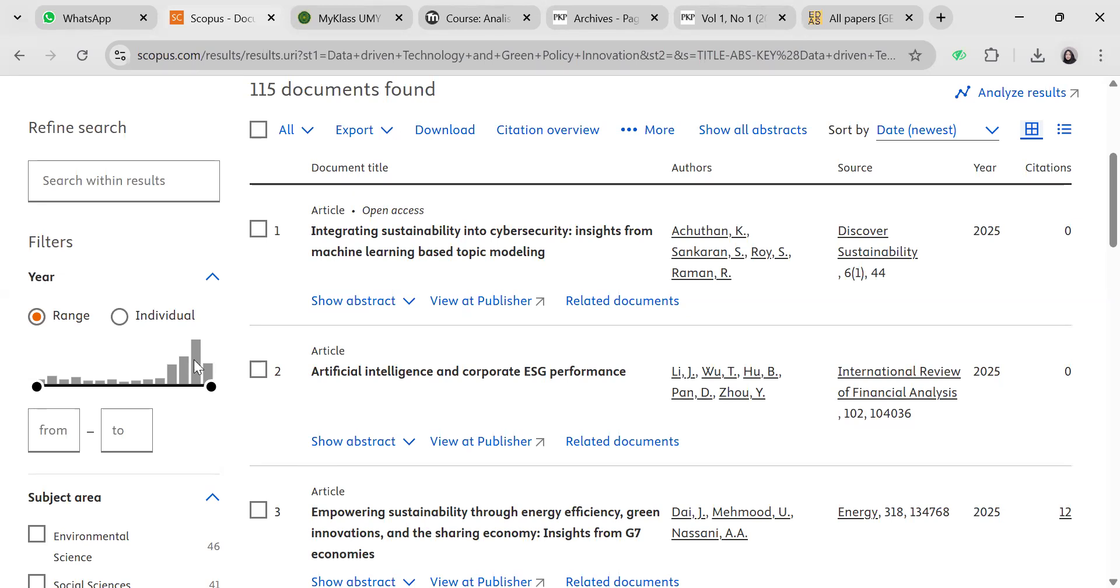
pyautogui.scroll(-1, 211, 418)
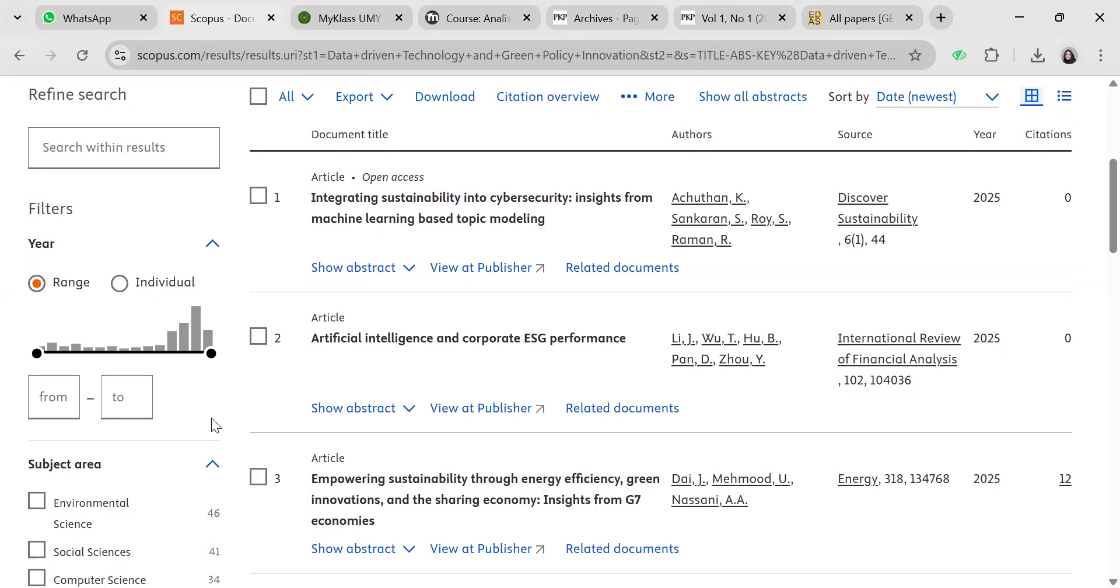
pyautogui.scroll(-3, 397, 403)
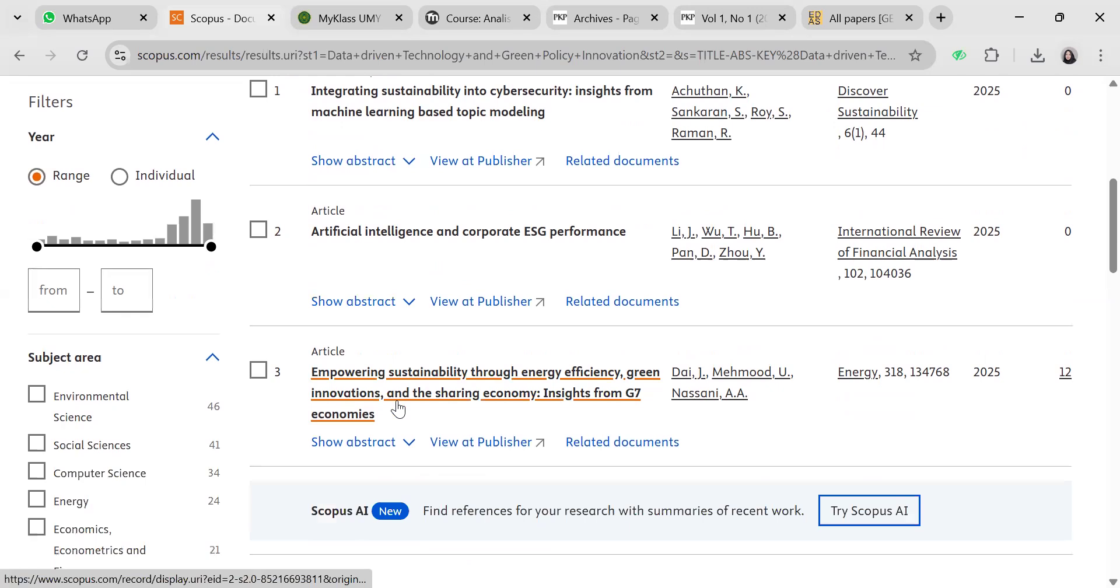
pyautogui.scroll(-1, 398, 408)
pyautogui.scroll(10, 399, 408)
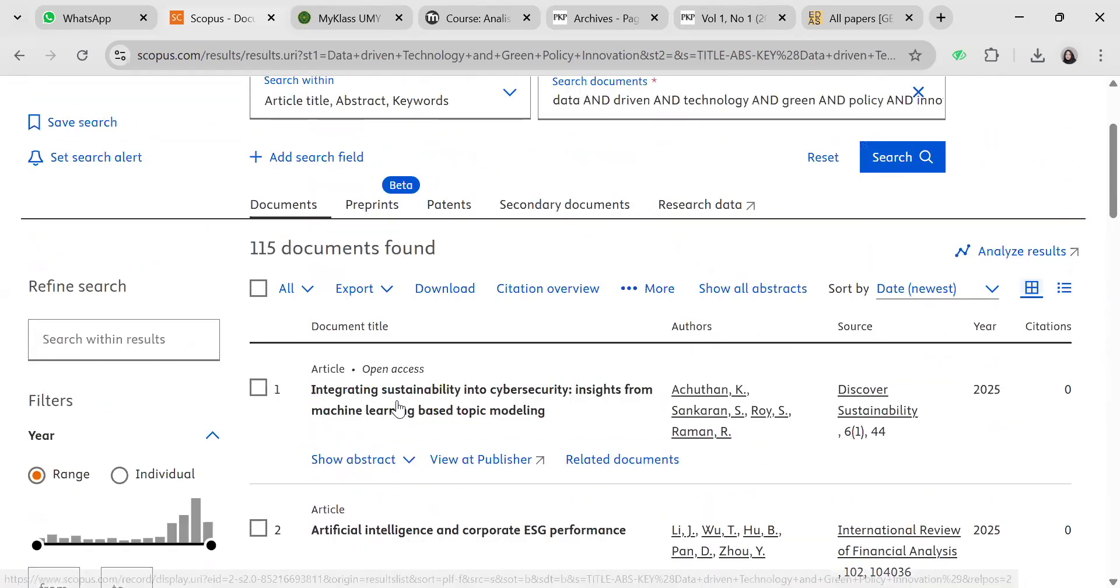
pyautogui.scroll(3, 397, 400)
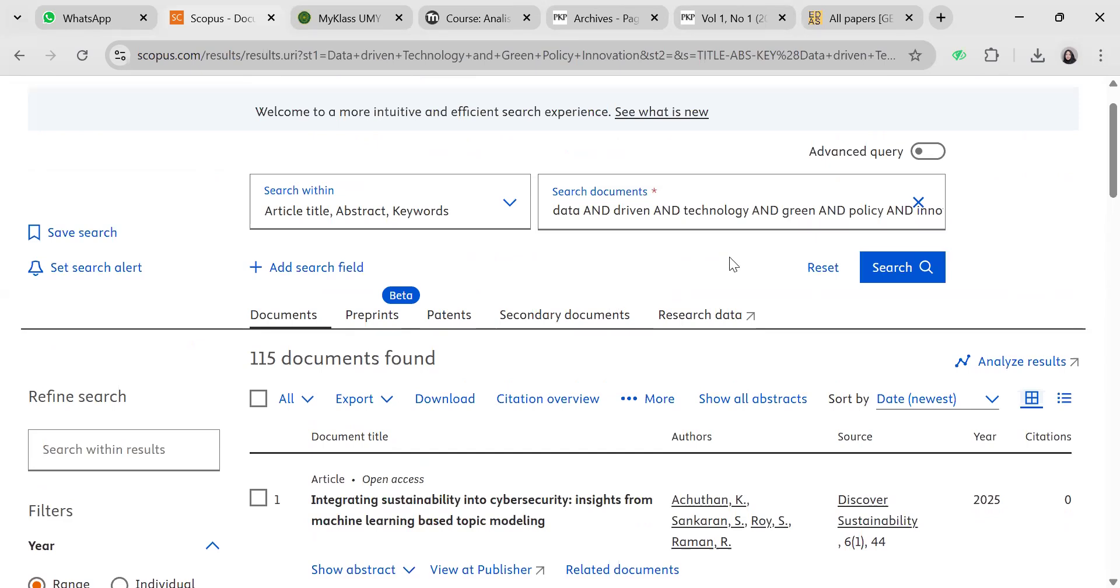
pyautogui.scroll(-3, 461, 335)
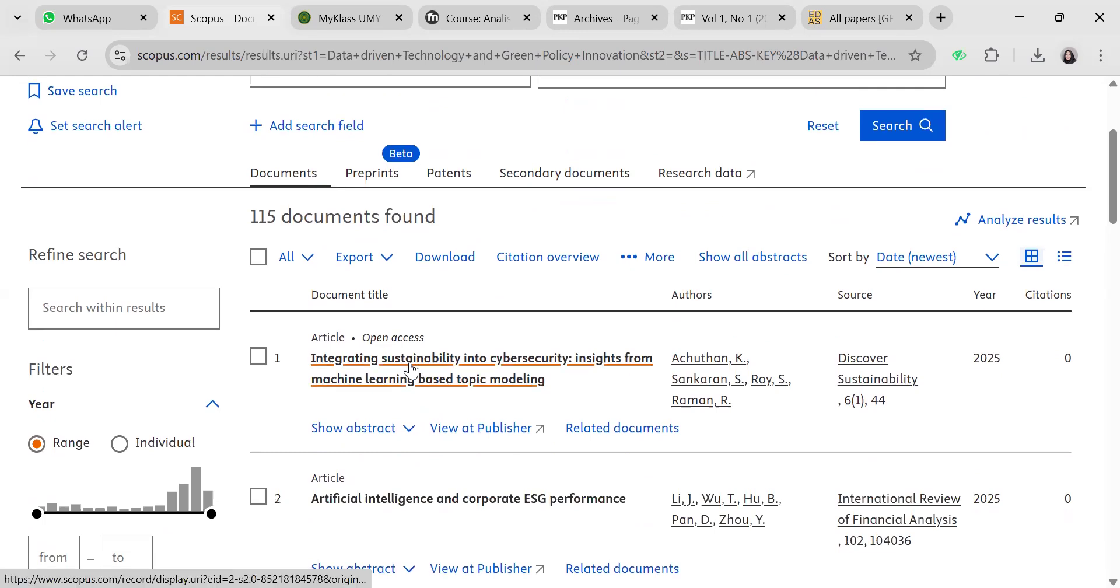
# Step: Mark results 1, 2 and 4, on cybersecurity sustainability, corporate ESG performance and carbon-neutral building technologies
pyautogui.click(260, 358)
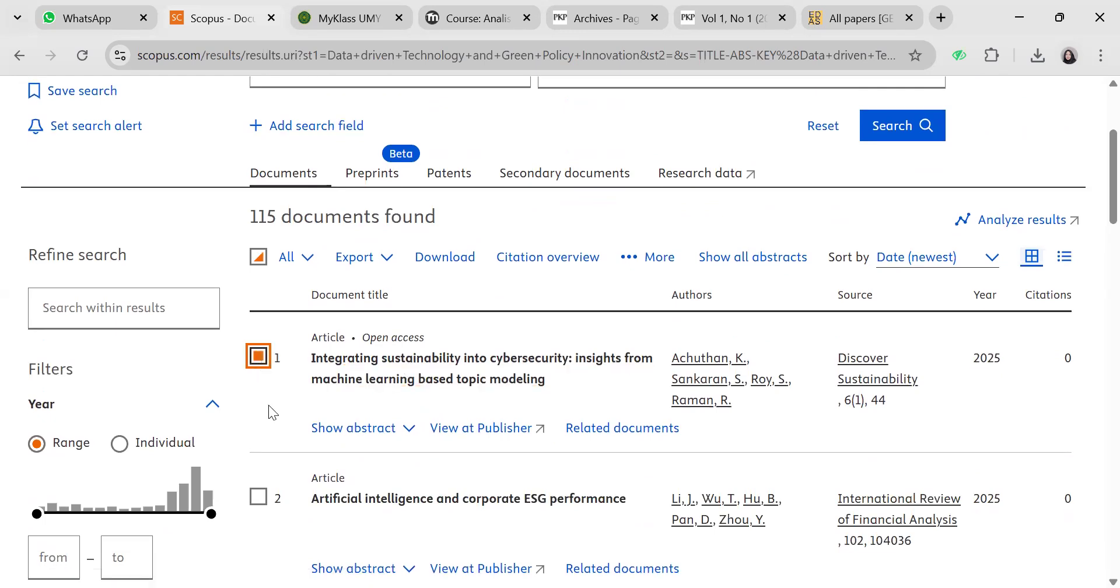
pyautogui.scroll(-1, 273, 435)
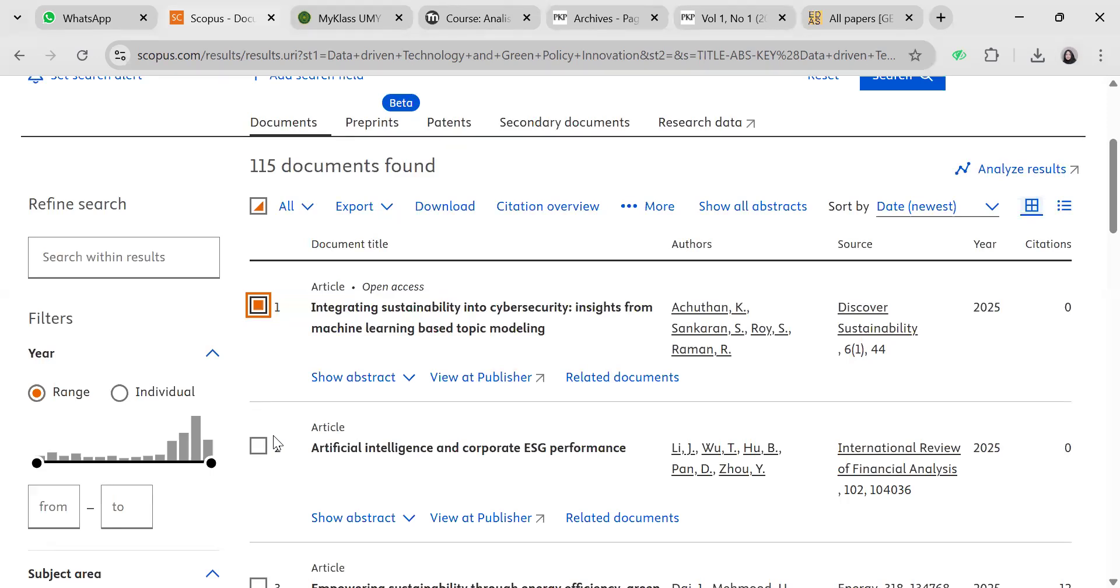
pyautogui.scroll(-1, 274, 435)
pyautogui.click(259, 425)
pyautogui.scroll(-2, 285, 481)
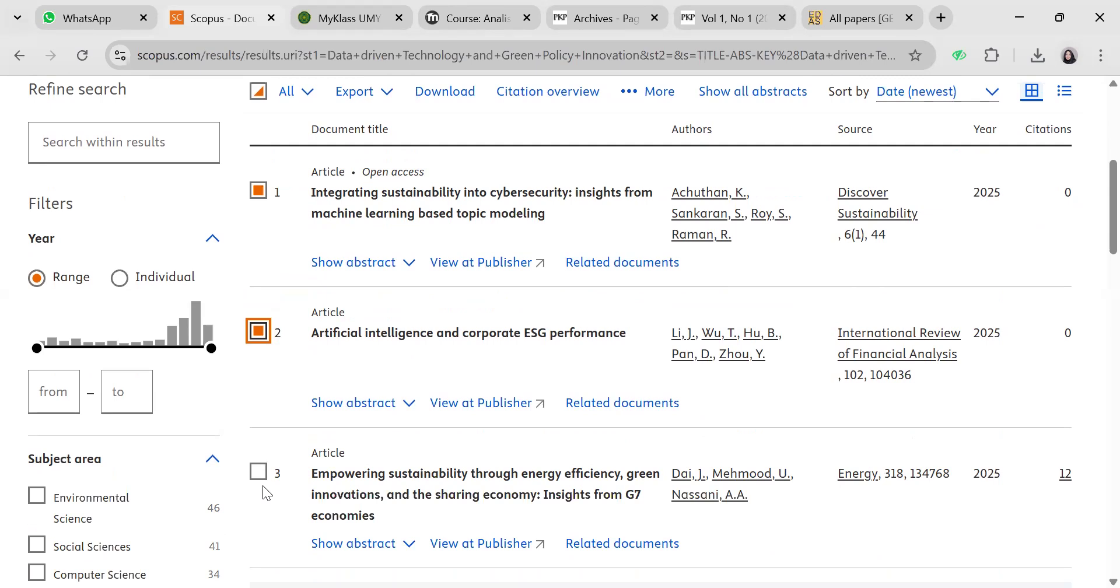
pyautogui.scroll(-5, 282, 530)
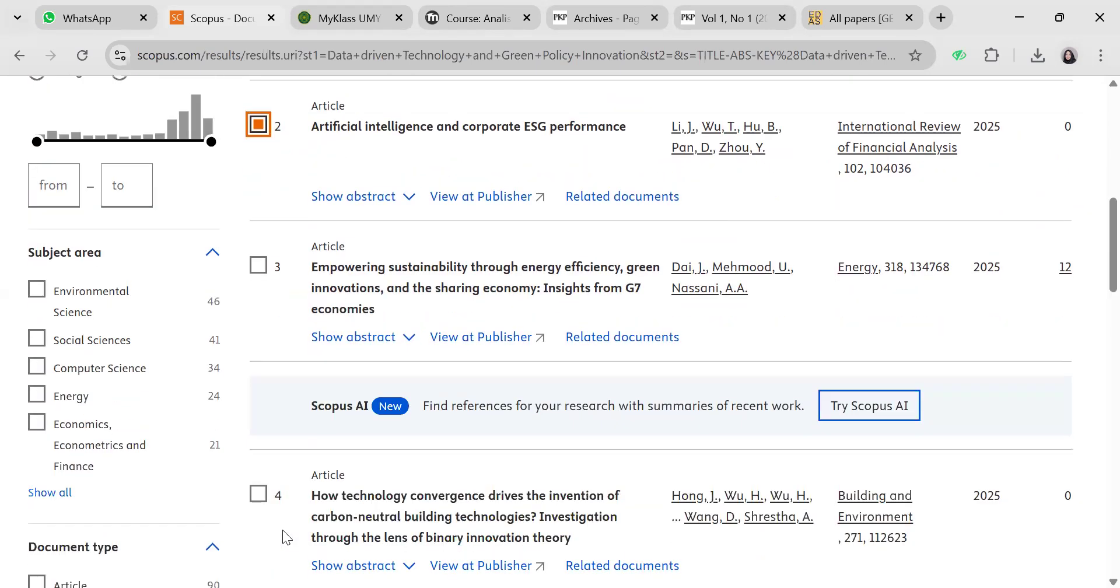
pyautogui.scroll(-1, 284, 536)
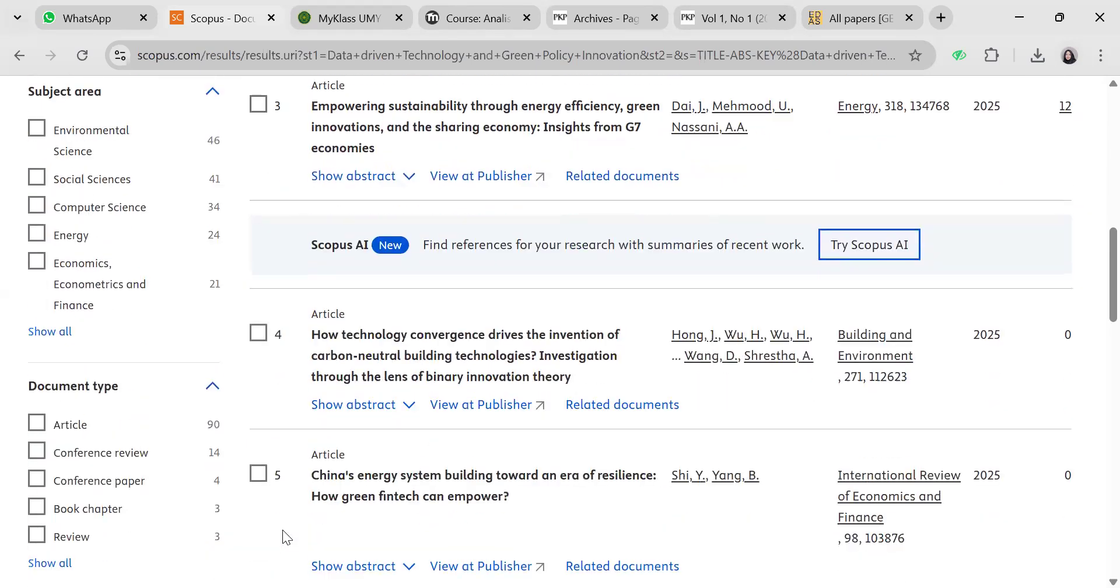
pyautogui.click(258, 343)
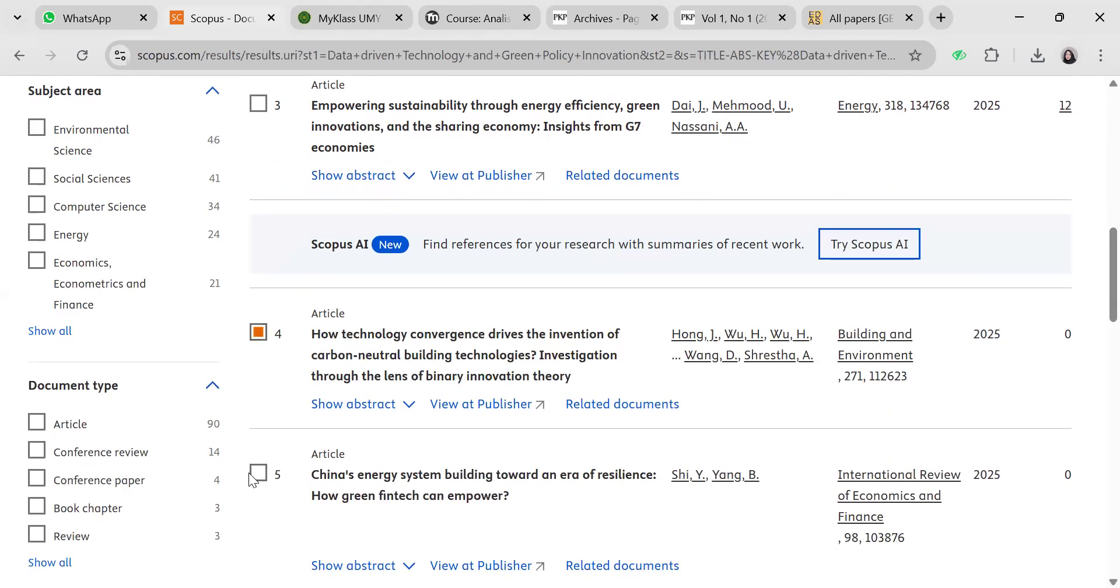
# Step: Mark results 5, 6 and 8 in the document list, leaving out result 7 on New Quality Productivity Forces
pyautogui.scroll(-3, 254, 478)
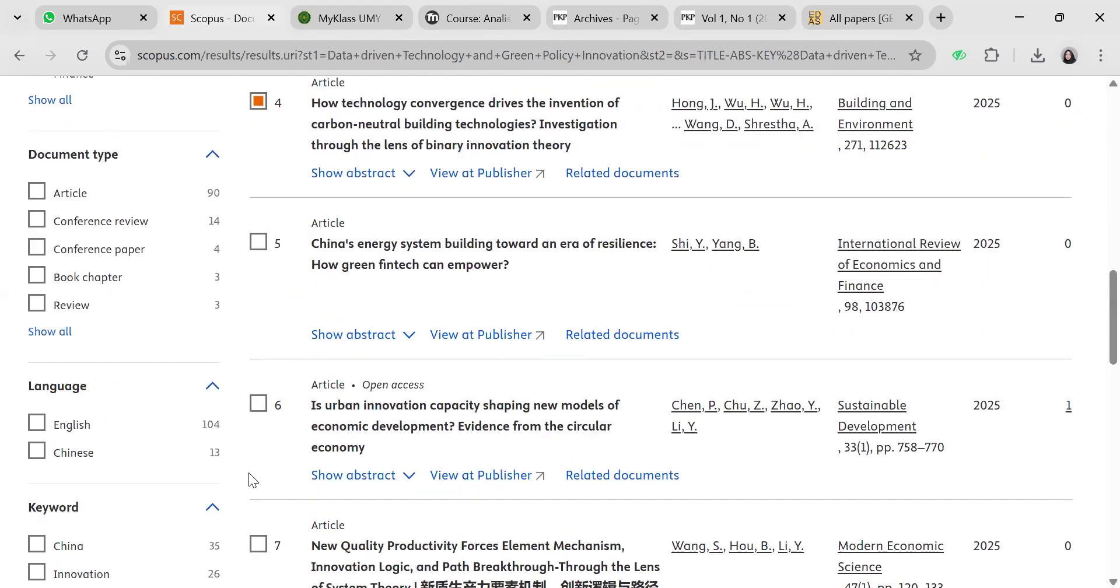
pyautogui.click(262, 244)
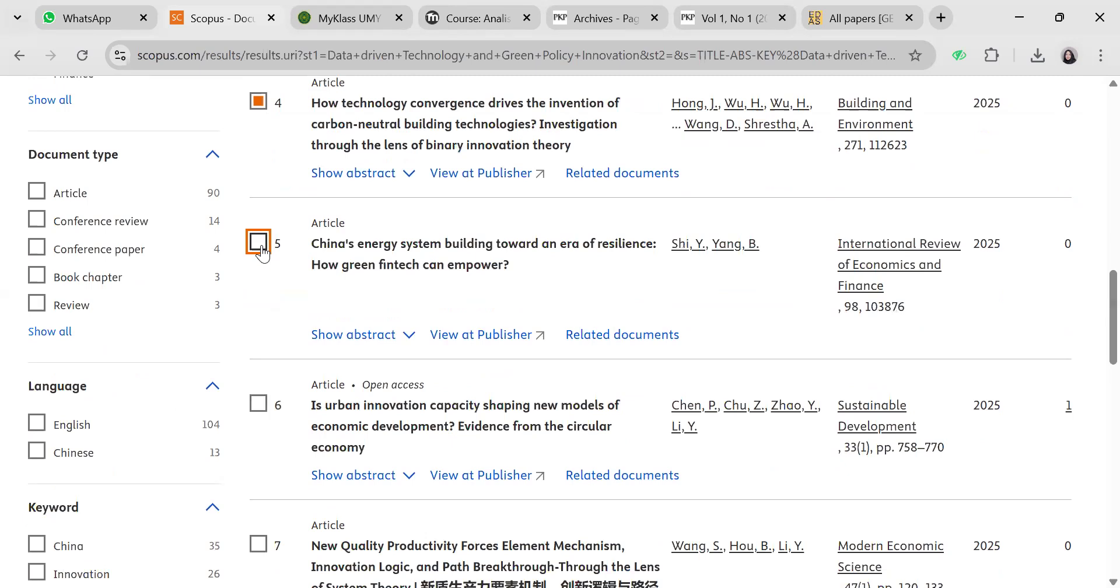
pyautogui.click(262, 406)
pyautogui.scroll(-2, 261, 406)
pyautogui.click(258, 407)
pyautogui.click(259, 407)
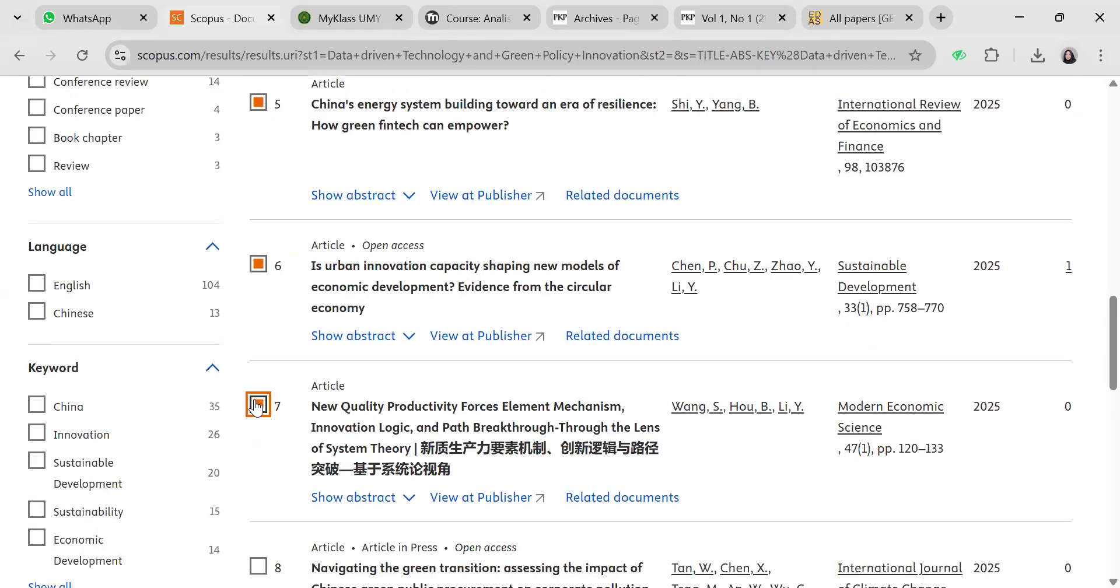
pyautogui.scroll(-2, 297, 488)
pyautogui.click(259, 442)
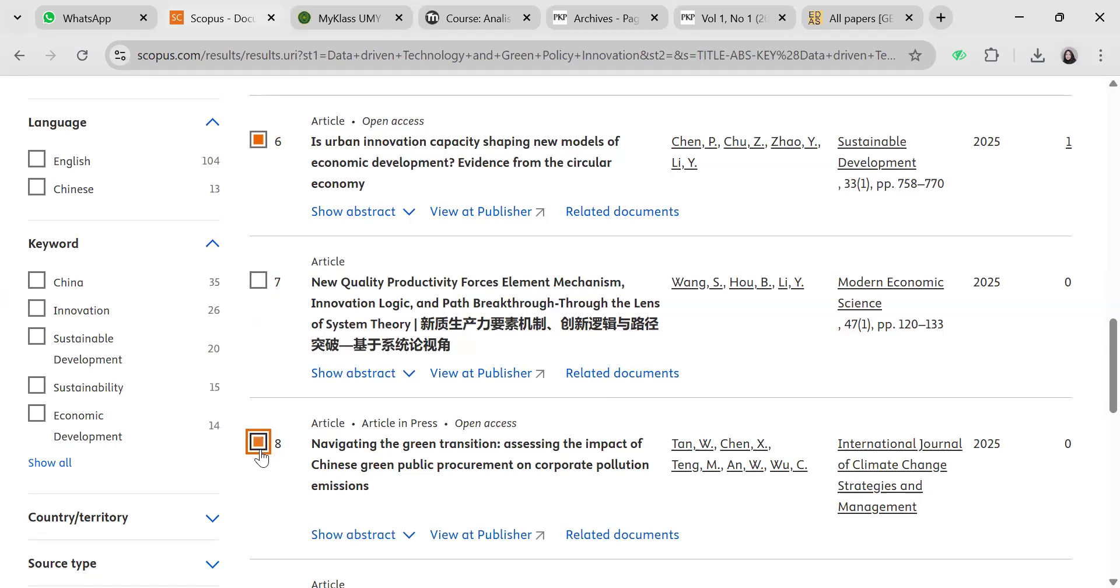
# Step: Set the result list to display 50 results per page
pyautogui.scroll(-1, 260, 446)
pyautogui.scroll(-2, 260, 450)
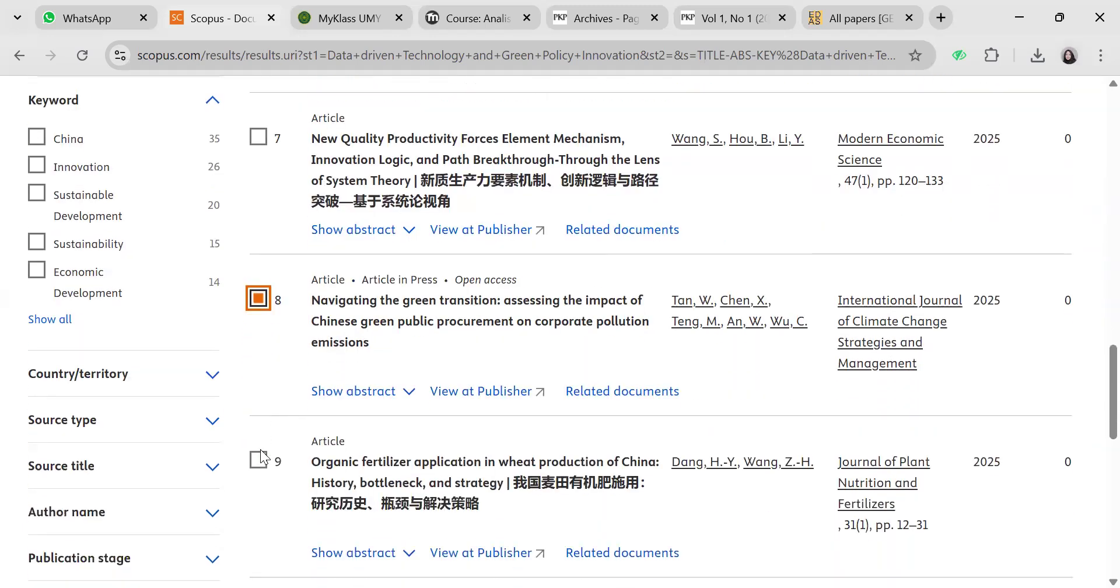
pyautogui.scroll(-1, 261, 457)
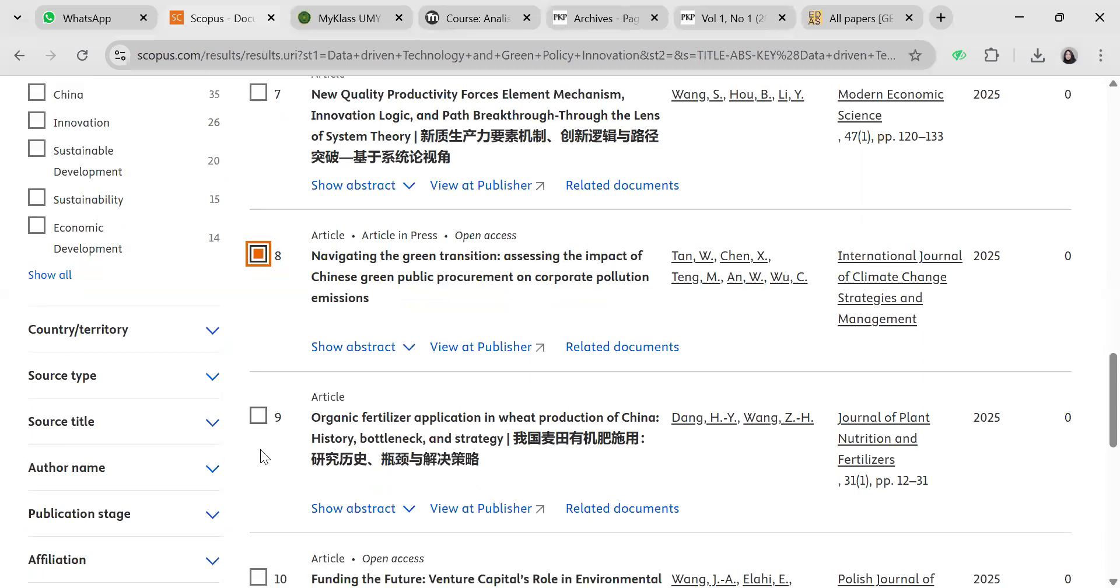
pyautogui.scroll(-3, 257, 405)
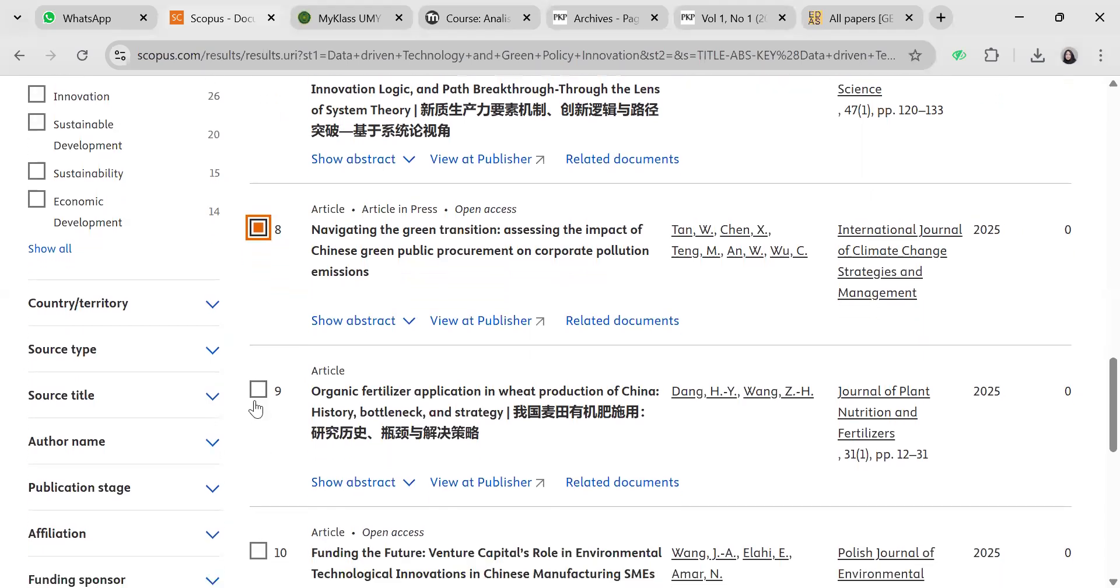
pyautogui.scroll(-1, 258, 408)
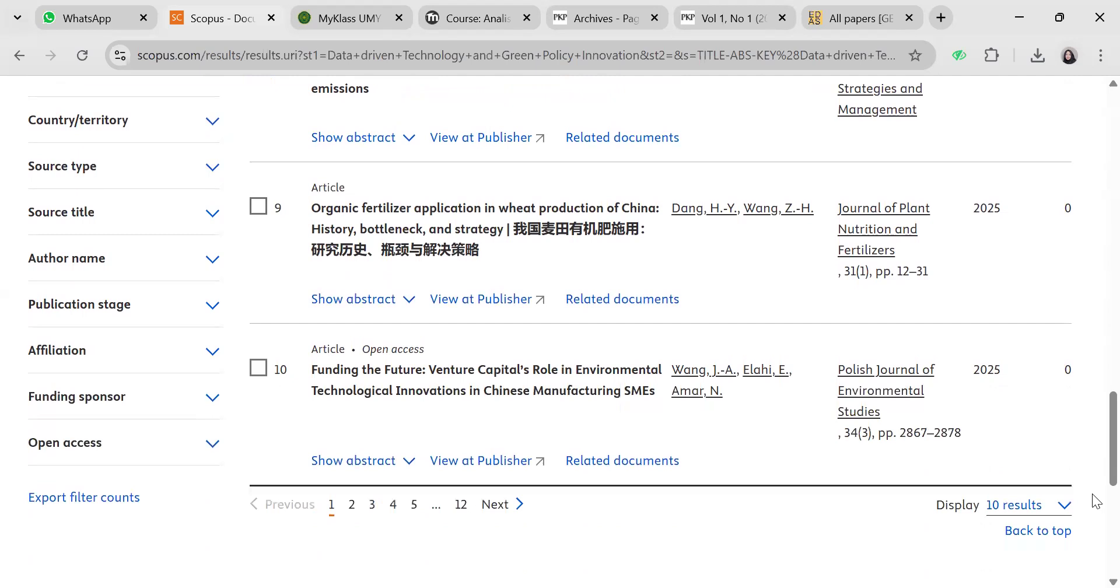
pyautogui.click(1032, 505)
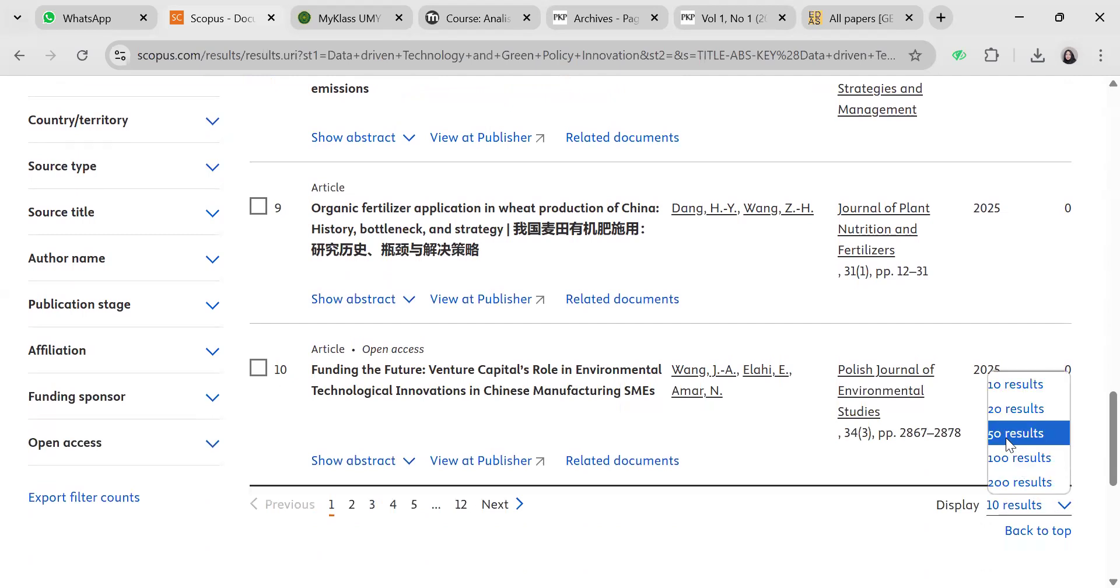
pyautogui.click(1006, 437)
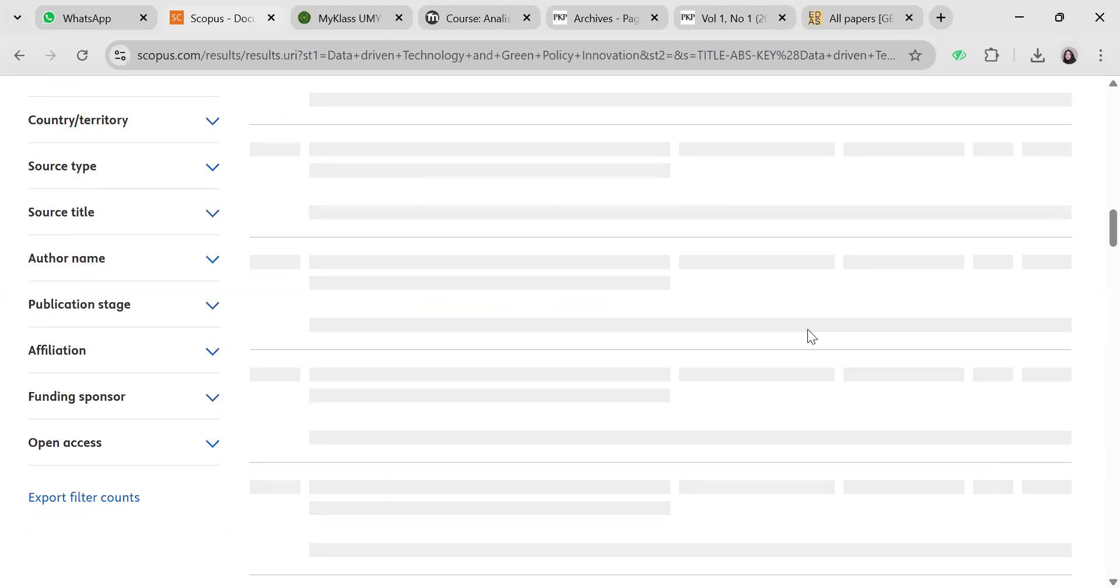
# Step: Mark result 10, "Funding the Future: Venture Capital's Role in Environmental Technological Innovations in Chinese Manufacturing SMEs"
pyautogui.scroll(-7, 807, 330)
pyautogui.scroll(7, 568, 313)
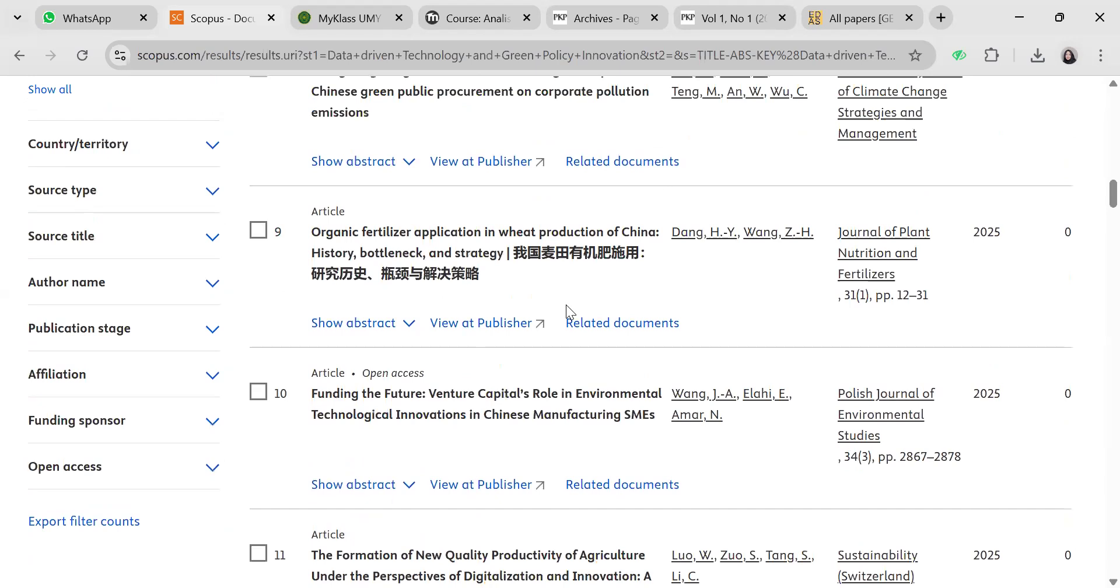
pyautogui.scroll(3, 566, 304)
pyautogui.scroll(-3, 566, 304)
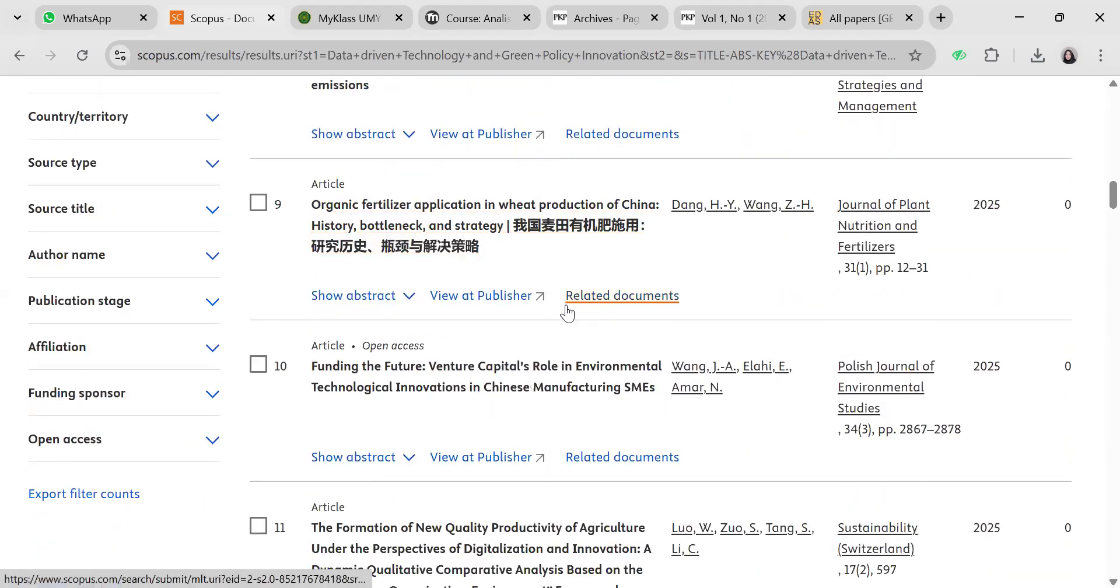
pyautogui.scroll(-1, 567, 313)
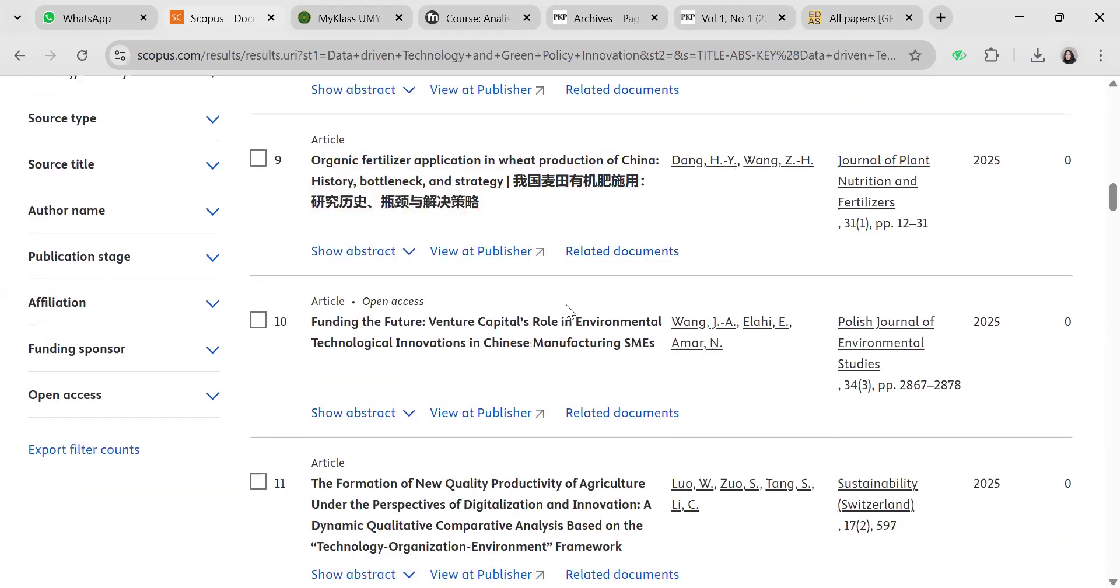
pyautogui.scroll(-1, 567, 313)
pyautogui.click(259, 273)
pyautogui.scroll(-5, 287, 436)
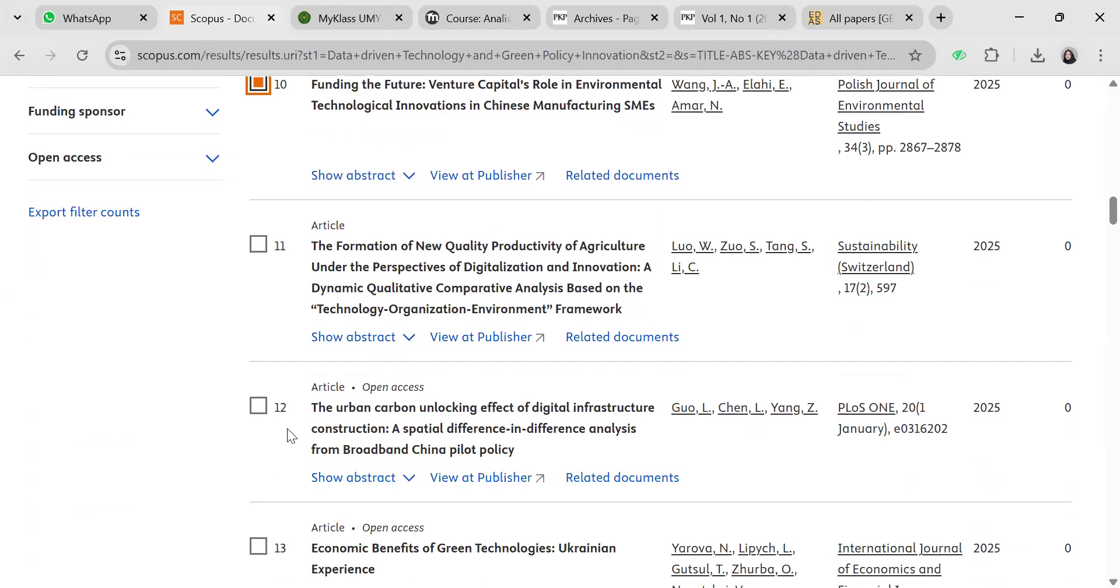
# Step: Mark results 13, 14 and 15, on green technology benefits in Ukraine, business automation and port integration
pyautogui.scroll(-1, 287, 429)
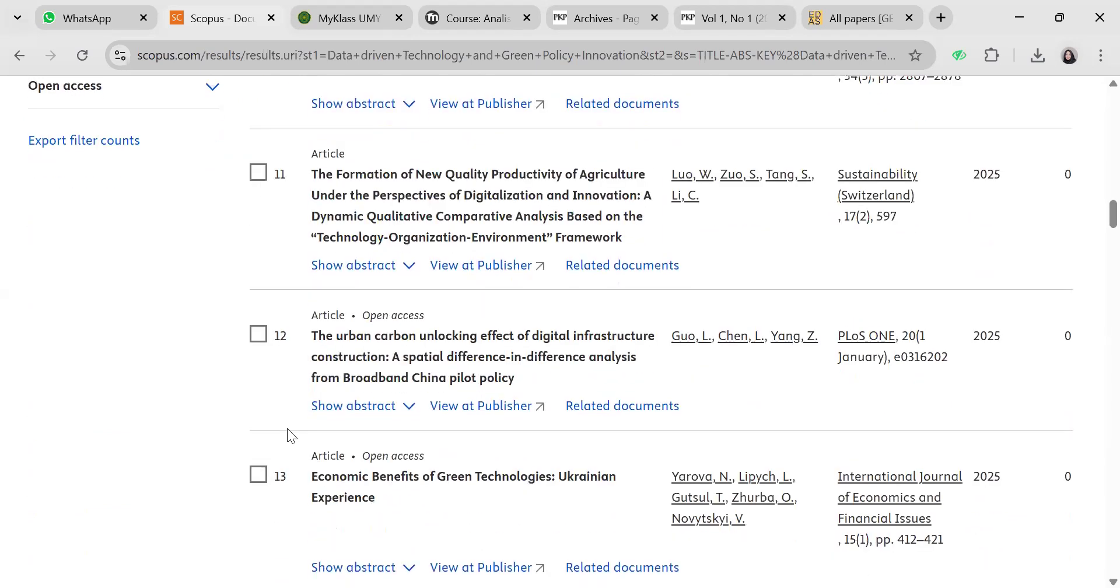
pyautogui.scroll(-3, 256, 347)
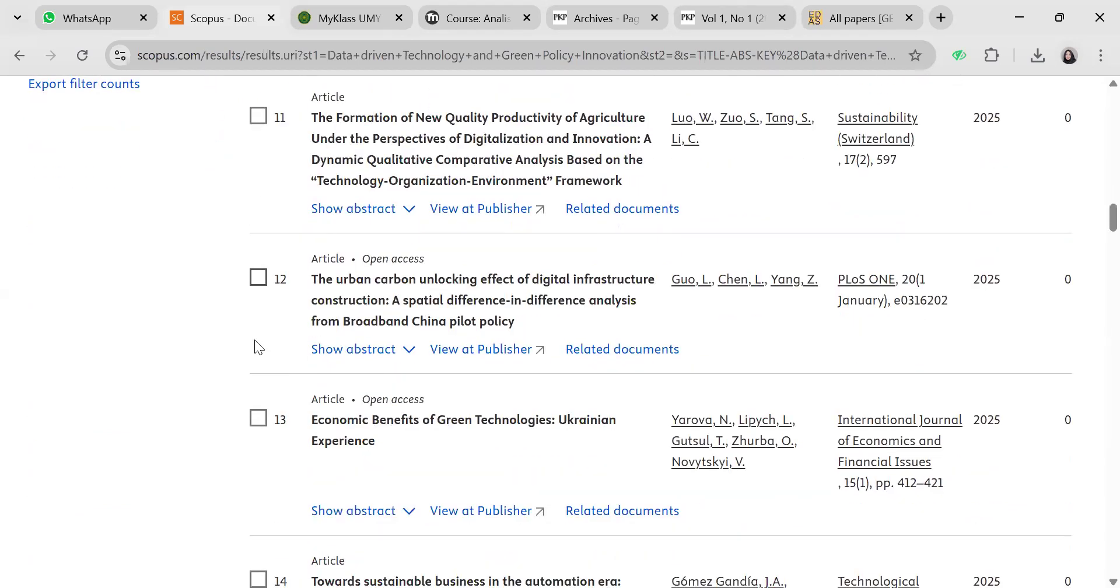
pyautogui.click(259, 348)
pyautogui.scroll(-3, 265, 406)
pyautogui.click(260, 393)
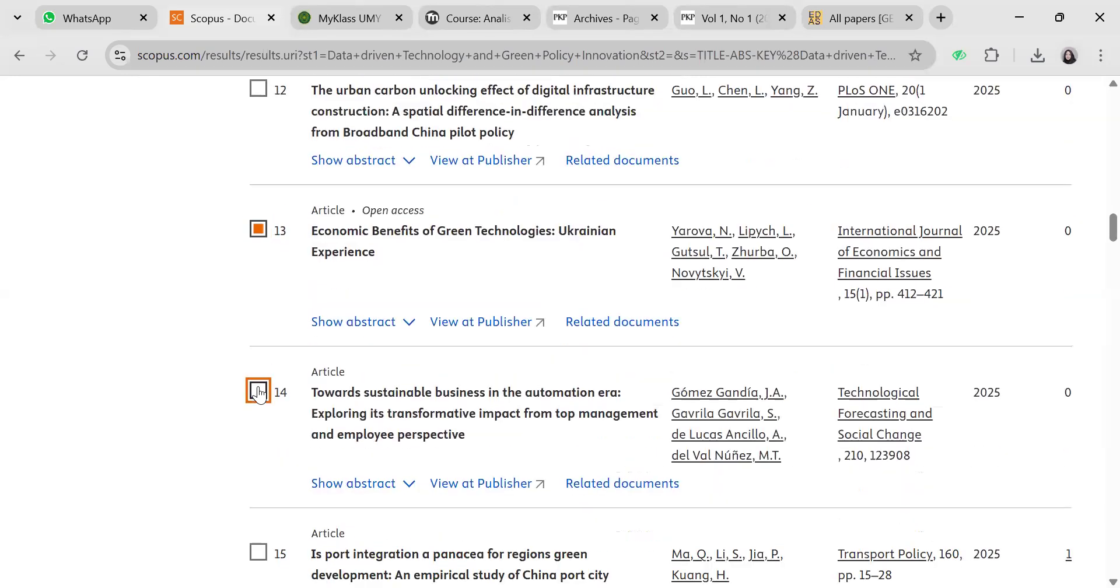
pyautogui.scroll(-4, 259, 393)
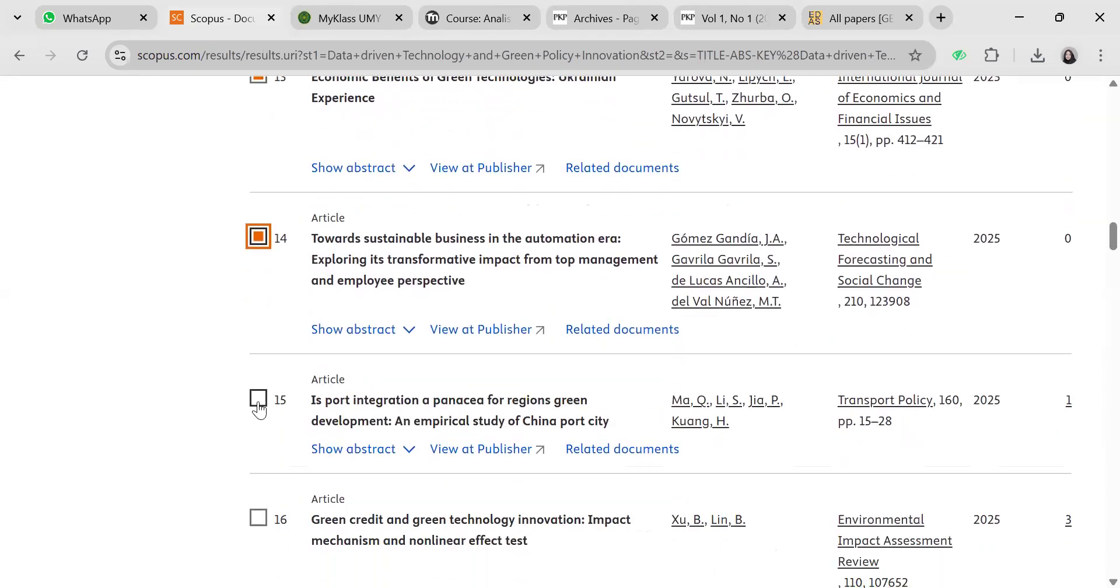
pyautogui.click(259, 400)
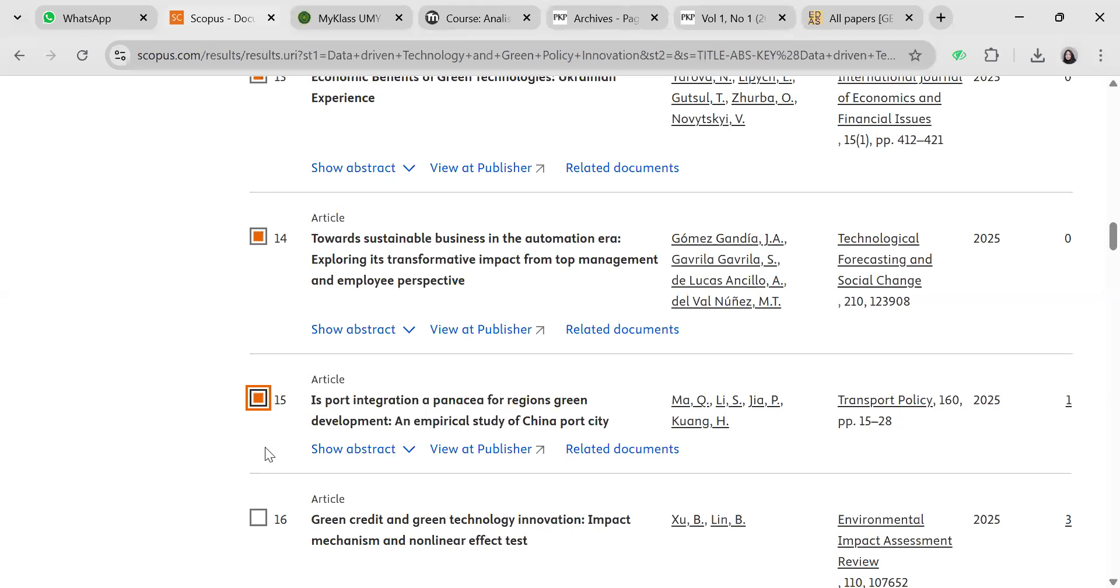
# Step: Mark results 16 to 19, from green credit and green technology innovation to green and sustainable AI research
pyautogui.scroll(-1, 265, 447)
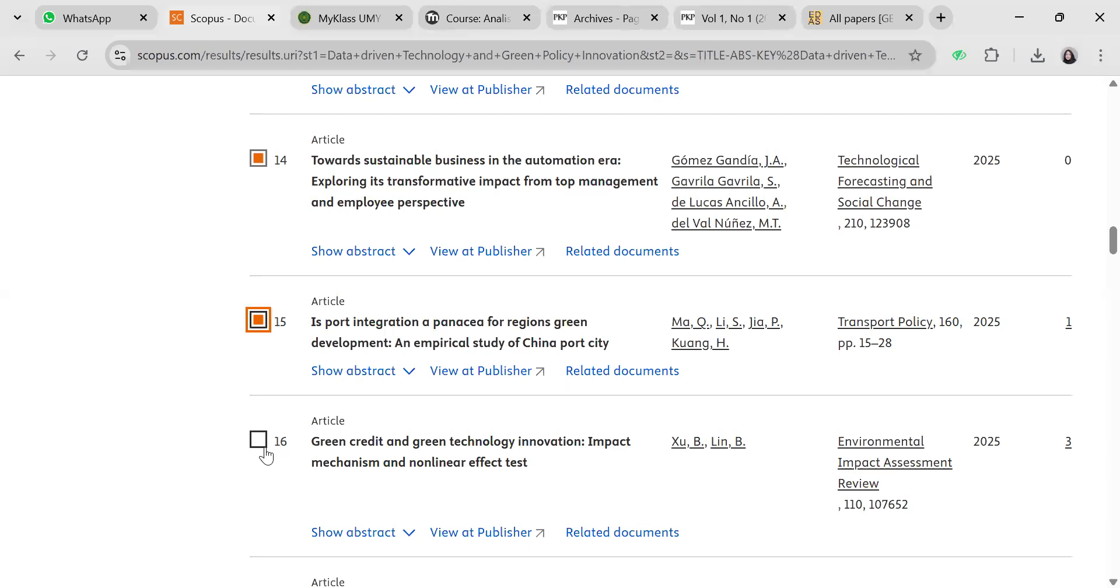
pyautogui.scroll(-2, 265, 454)
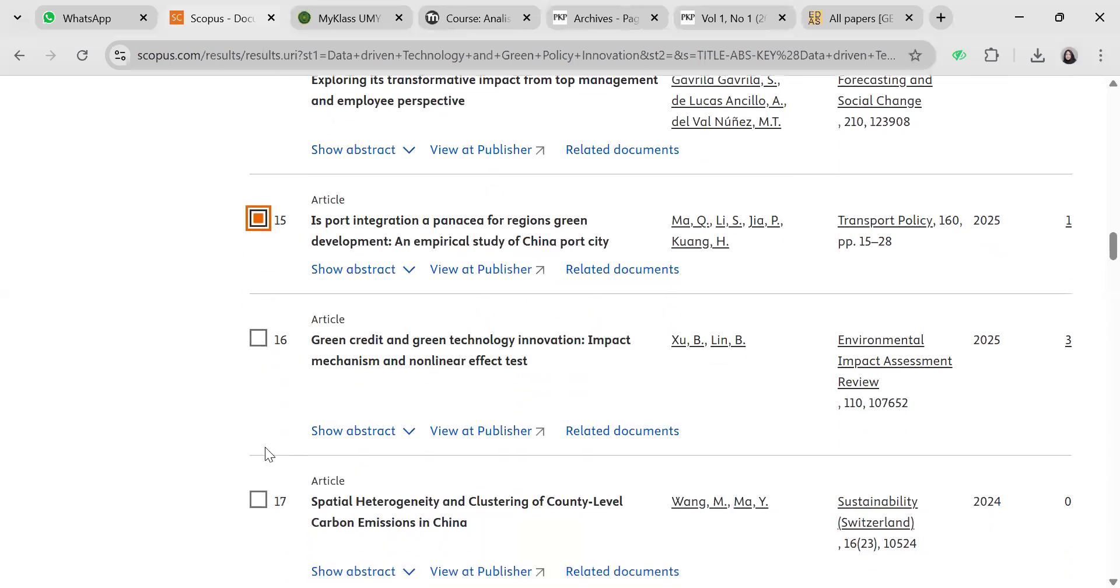
pyautogui.click(259, 339)
pyautogui.click(262, 505)
pyautogui.scroll(-4, 264, 516)
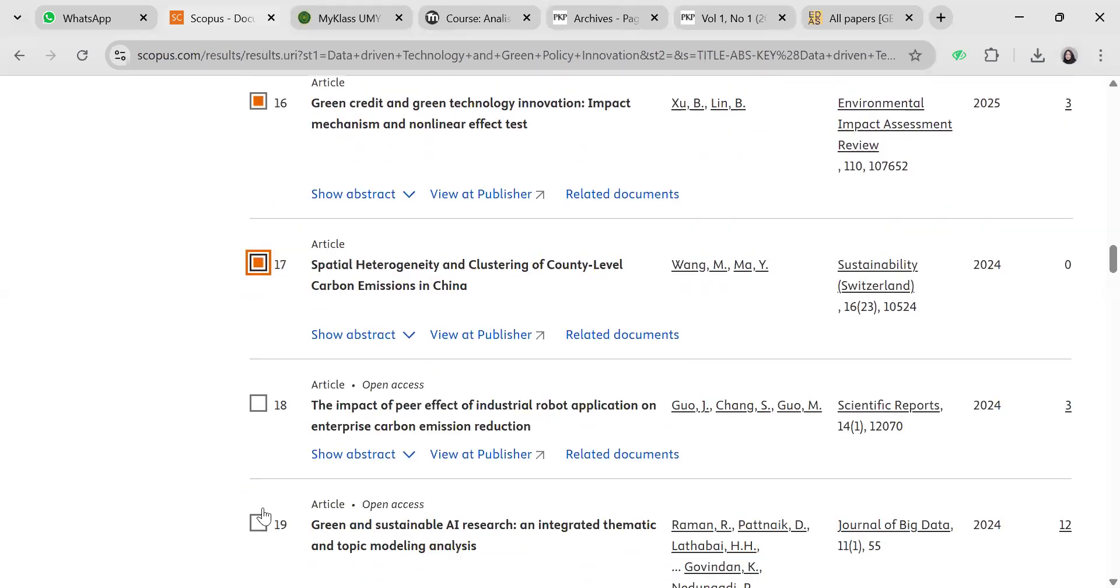
pyautogui.click(253, 406)
pyautogui.click(253, 406)
pyautogui.click(259, 522)
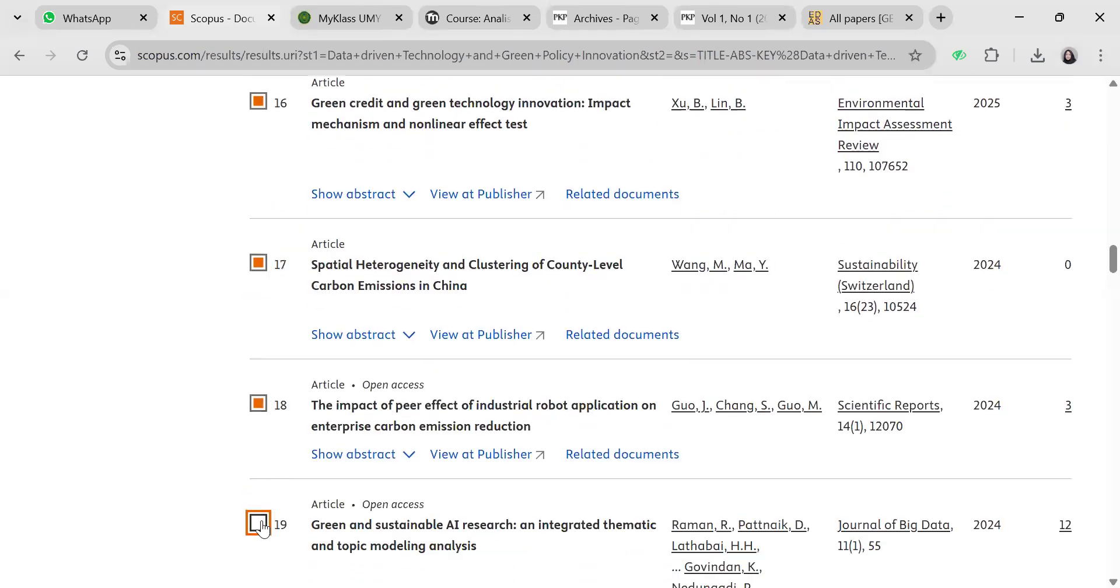
# Step: Mark results 21, 22 and 23, on green innovation through trade, big data for low-carbon cities and intellectual property models
pyautogui.scroll(-4, 263, 525)
pyautogui.scroll(-4, 261, 520)
pyautogui.click(258, 386)
pyautogui.scroll(-3, 257, 506)
pyautogui.click(259, 351)
pyautogui.scroll(-2, 281, 450)
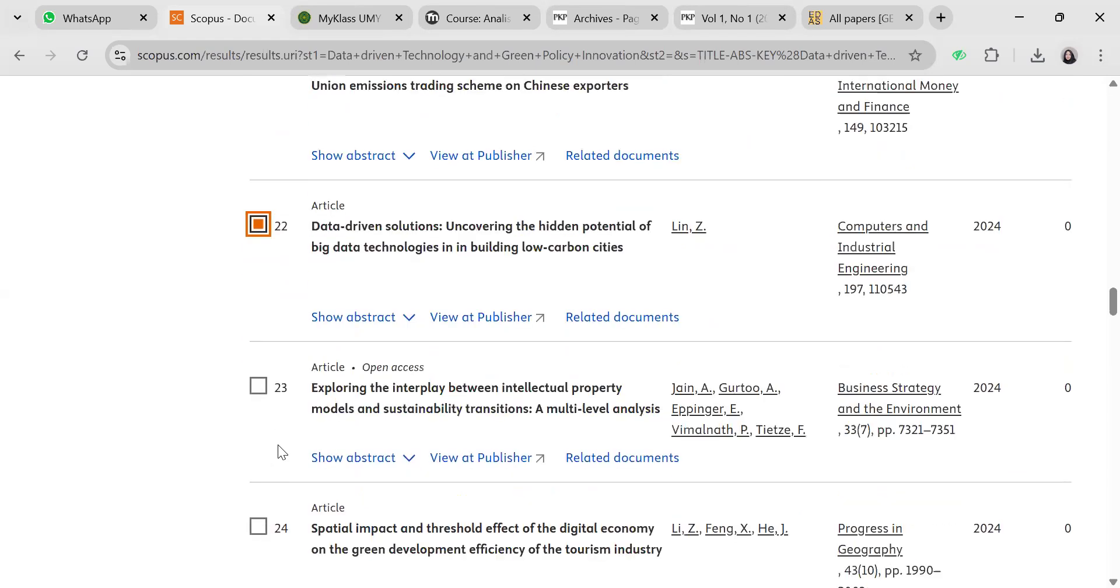
pyautogui.click(262, 395)
# Step: Mark results 24, 25 and 27 in the document list, leaving out result 26 on trade policy and energy efficiency
pyautogui.scroll(-2, 263, 395)
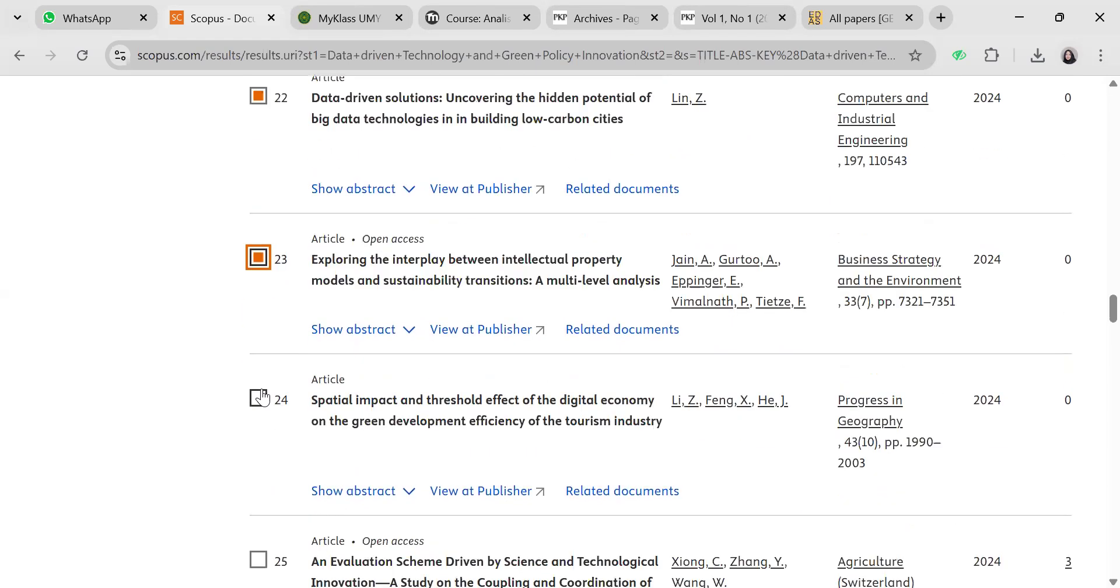
pyautogui.scroll(-1, 265, 396)
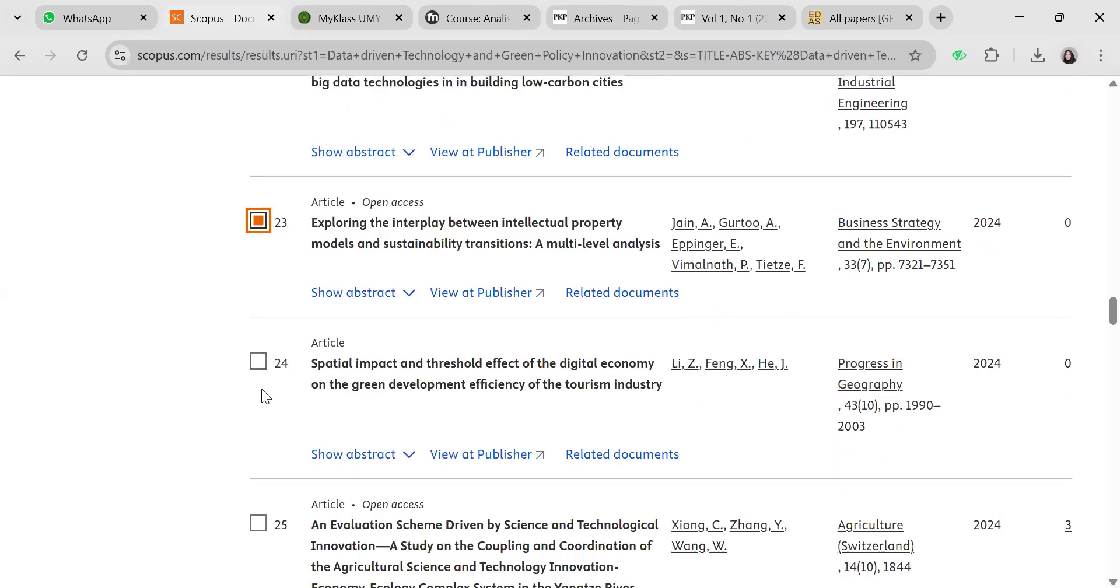
pyautogui.click(258, 362)
pyautogui.scroll(-2, 267, 412)
pyautogui.scroll(-1, 268, 411)
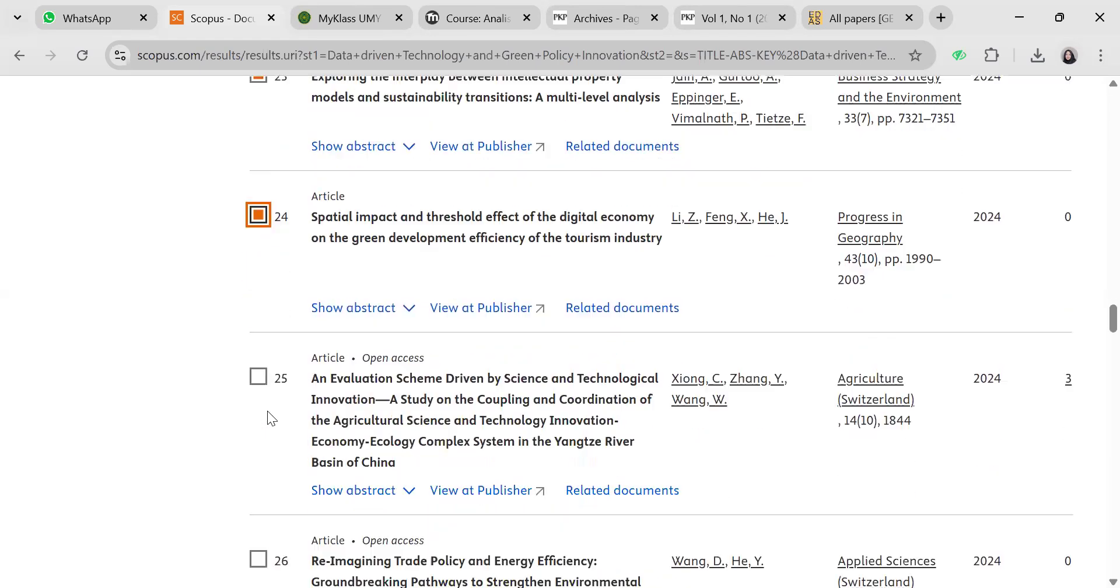
pyautogui.click(260, 367)
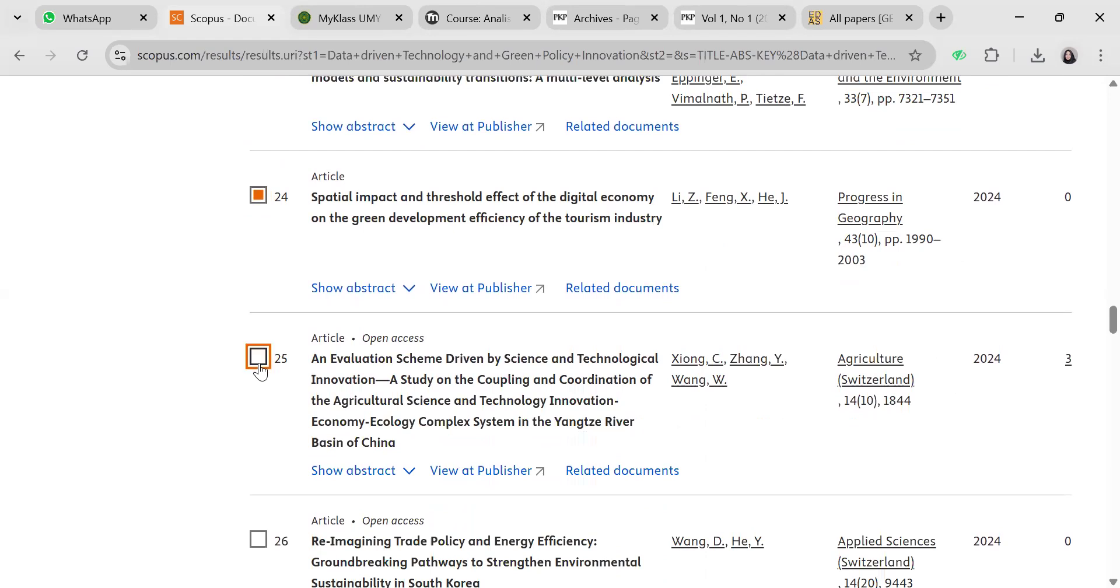
pyautogui.scroll(-2, 260, 372)
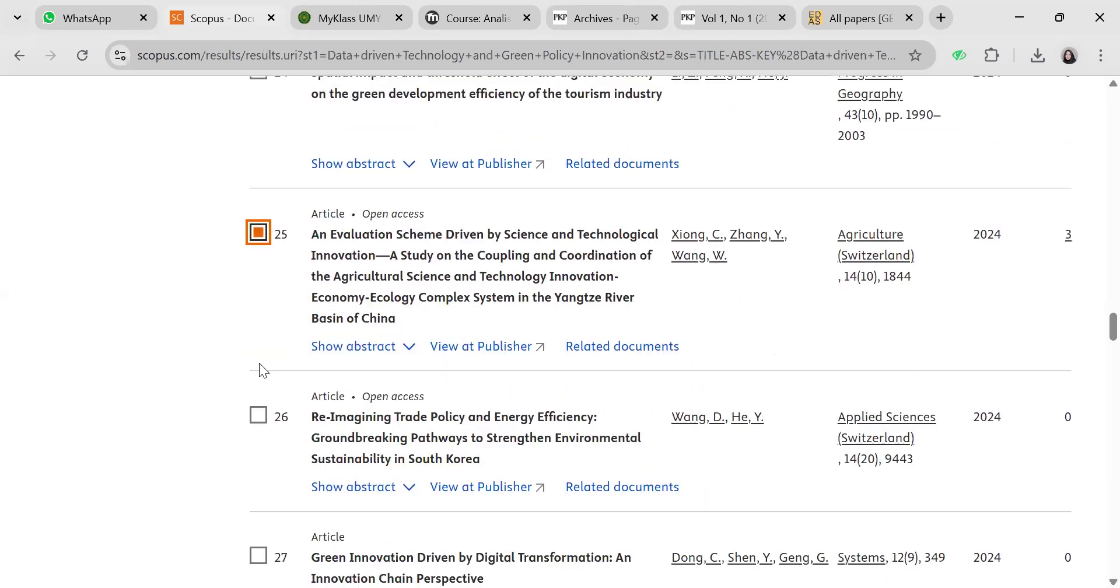
pyautogui.scroll(-1, 259, 362)
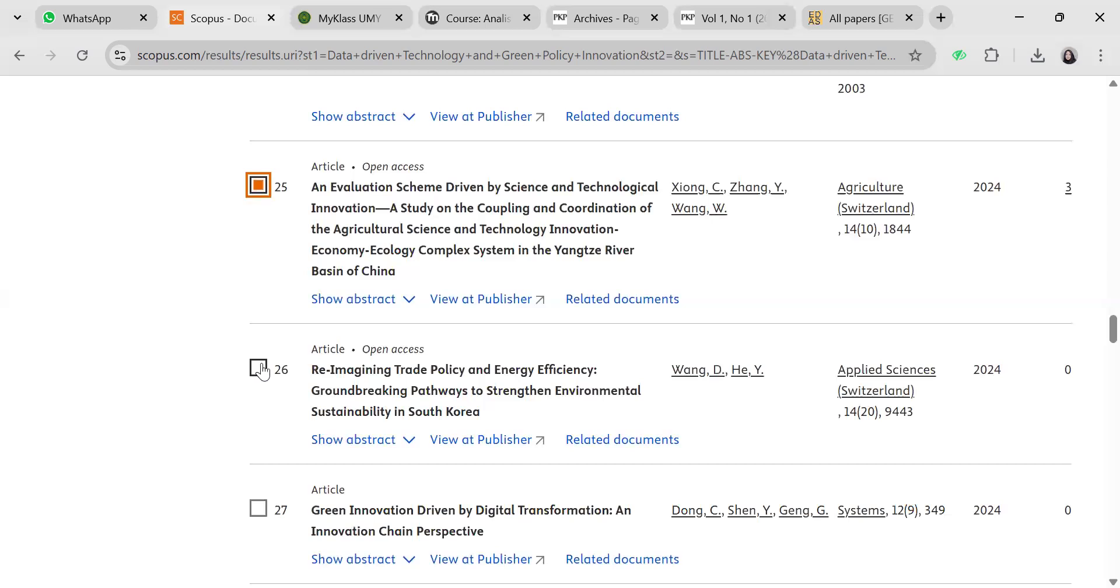
pyautogui.click(258, 510)
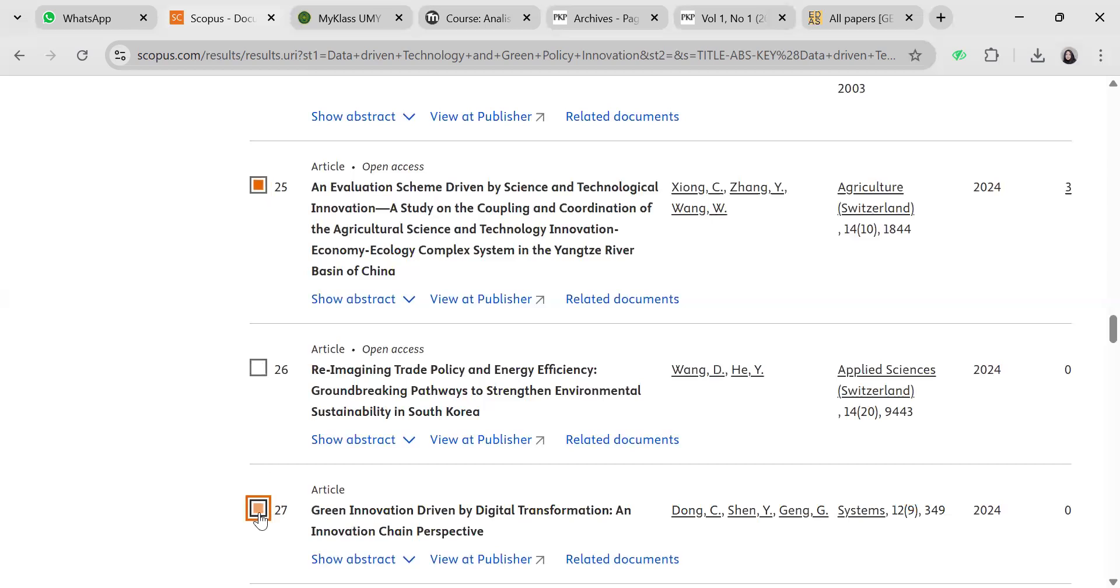
pyautogui.scroll(-1, 433, 497)
# Step: Return to the search form and reopen the results of query 77 on data-driven technology and green policy innovation from the search history
pyautogui.hotkey('alt', 'Left')
pyautogui.scroll(10, 433, 497)
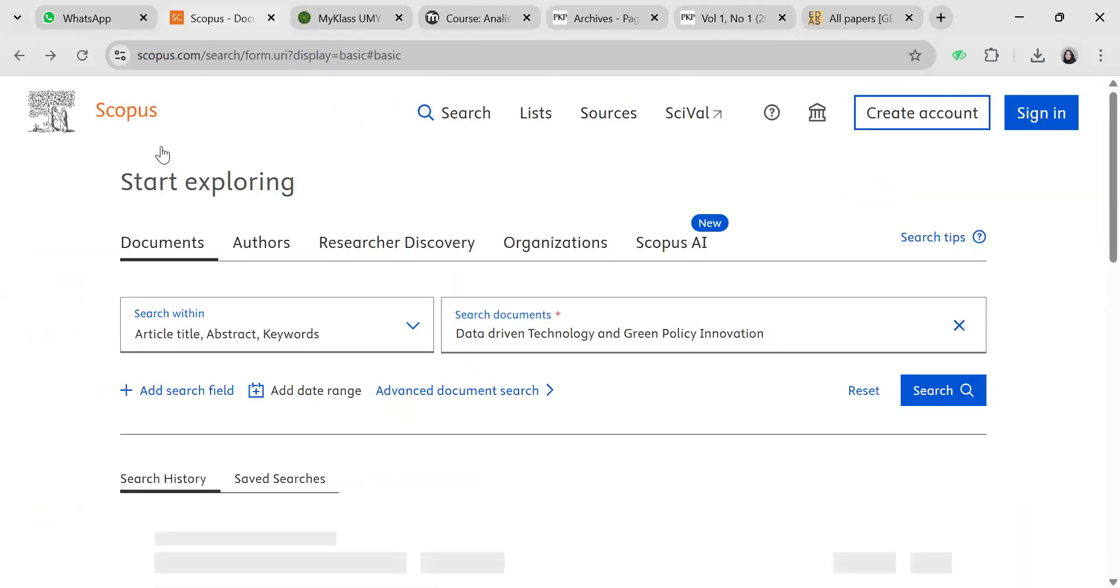
pyautogui.scroll(-4, 219, 202)
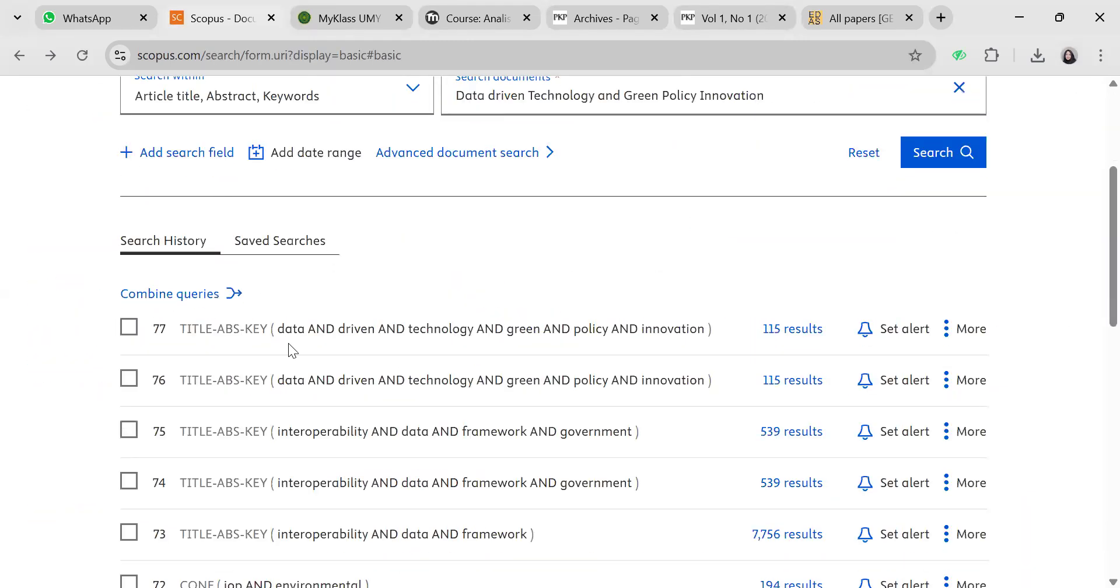
pyautogui.scroll(-2, 288, 343)
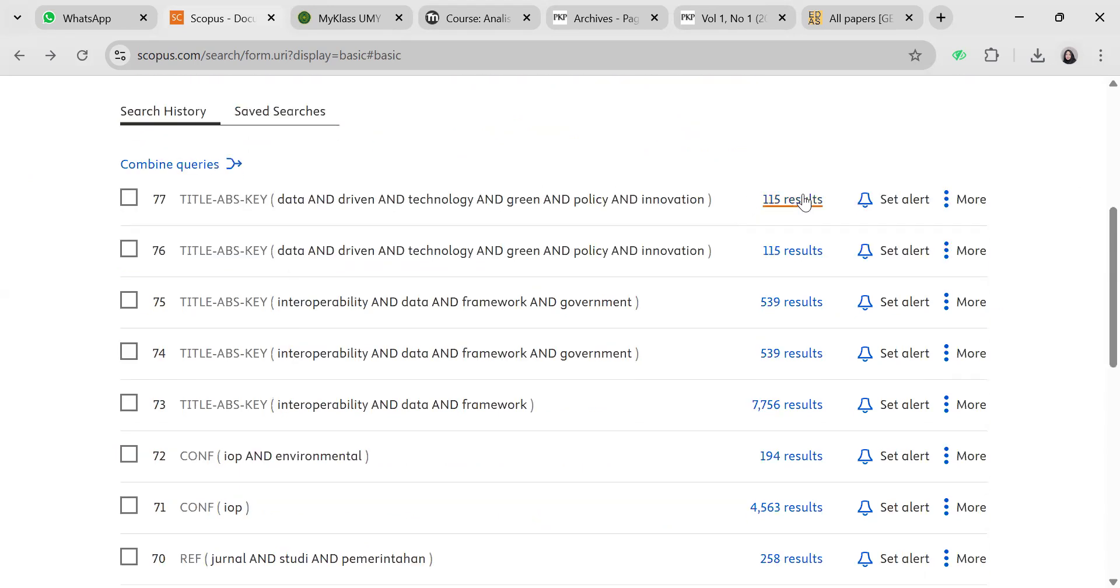
pyautogui.click(803, 198)
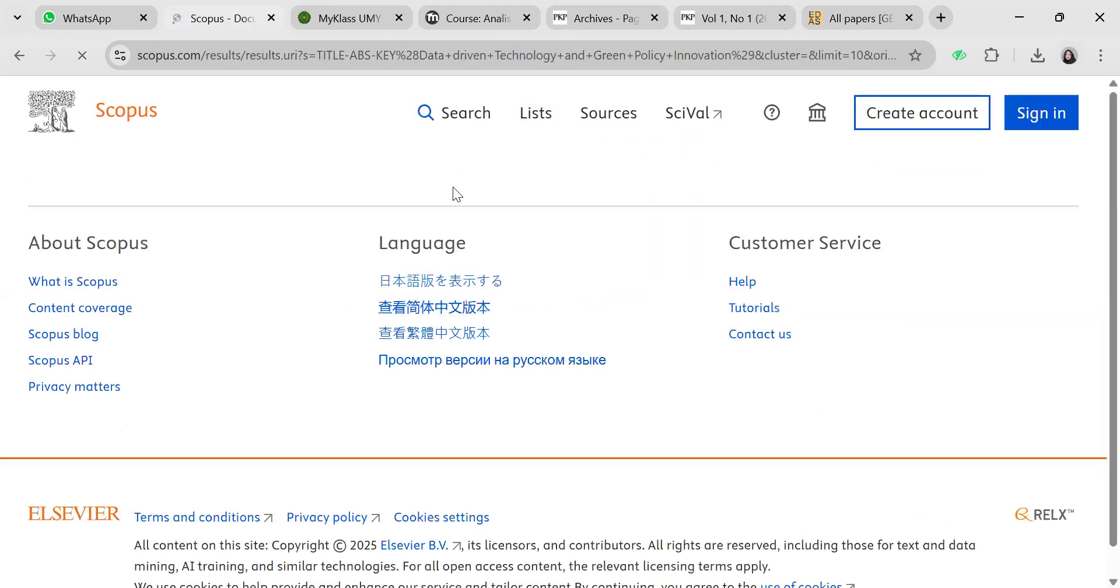
# Step: Mark results 1, 2 and 4 in the reopened document list, leaving out result 3 on G7 economies
pyautogui.scroll(-4, 395, 401)
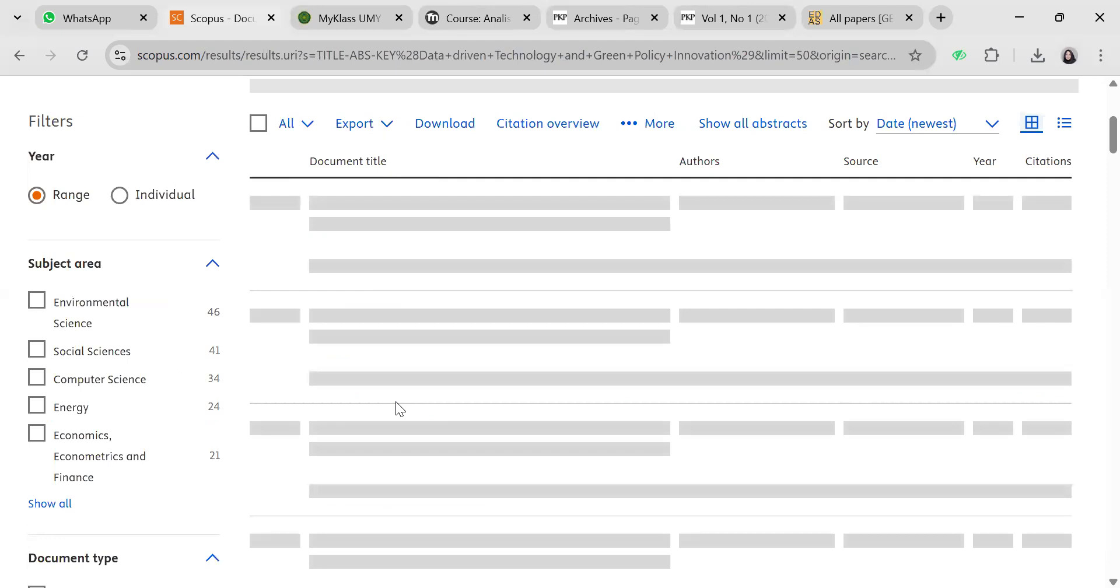
pyautogui.scroll(1, 342, 293)
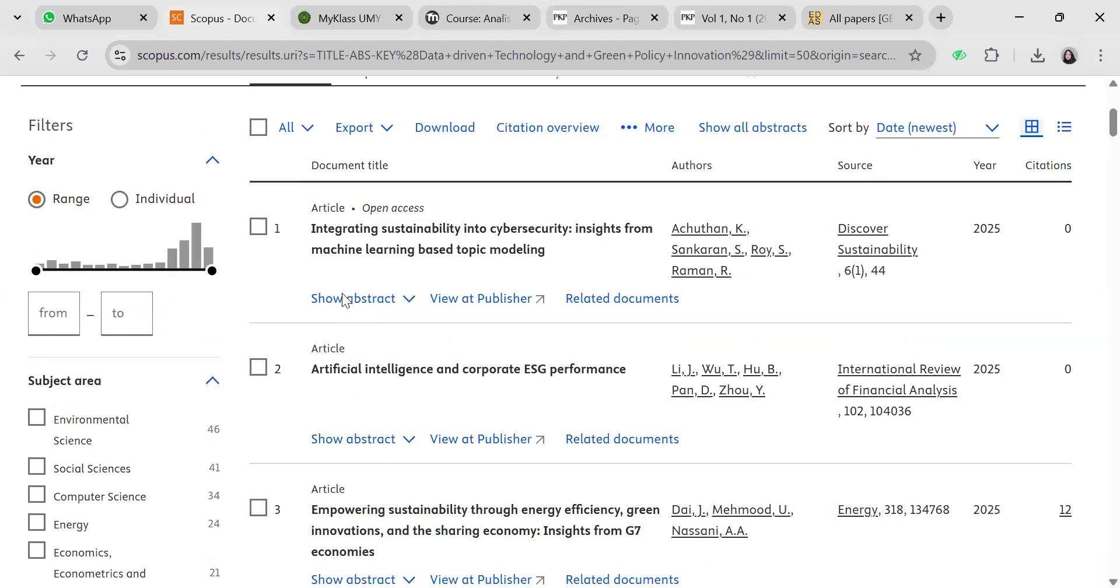
pyautogui.click(259, 268)
pyautogui.click(257, 412)
pyautogui.scroll(-2, 257, 420)
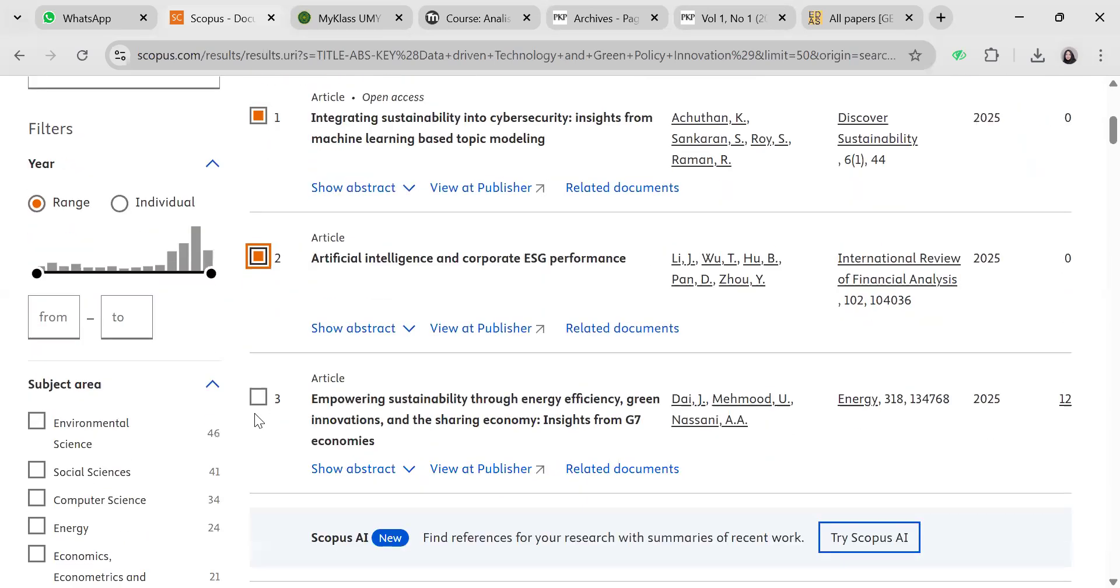
pyautogui.scroll(-5, 258, 450)
pyautogui.click(259, 362)
# Step: Mark results 5, 6 and 8 in the reopened list, skipping result 7 on New Quality Productivity Forces
pyautogui.scroll(-1, 261, 511)
pyautogui.scroll(-2, 262, 513)
pyautogui.click(259, 353)
pyautogui.click(259, 515)
pyautogui.scroll(-6, 260, 520)
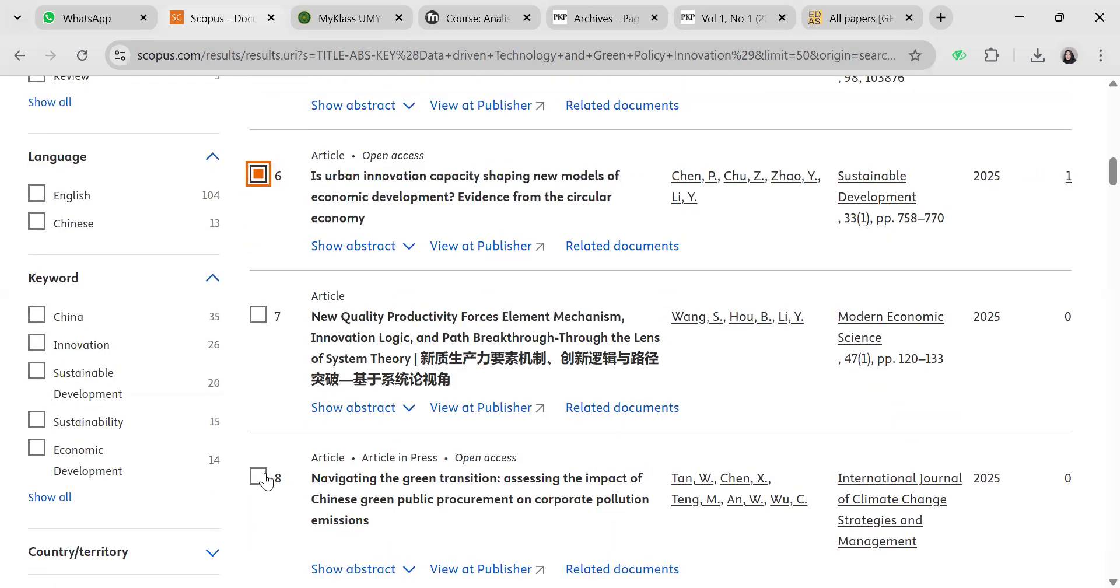
pyautogui.click(260, 477)
# Step: Mark results 10, 12 and 13, on venture capital, digital infrastructure construction and the economic benefits of green technologies
pyautogui.scroll(-7, 261, 482)
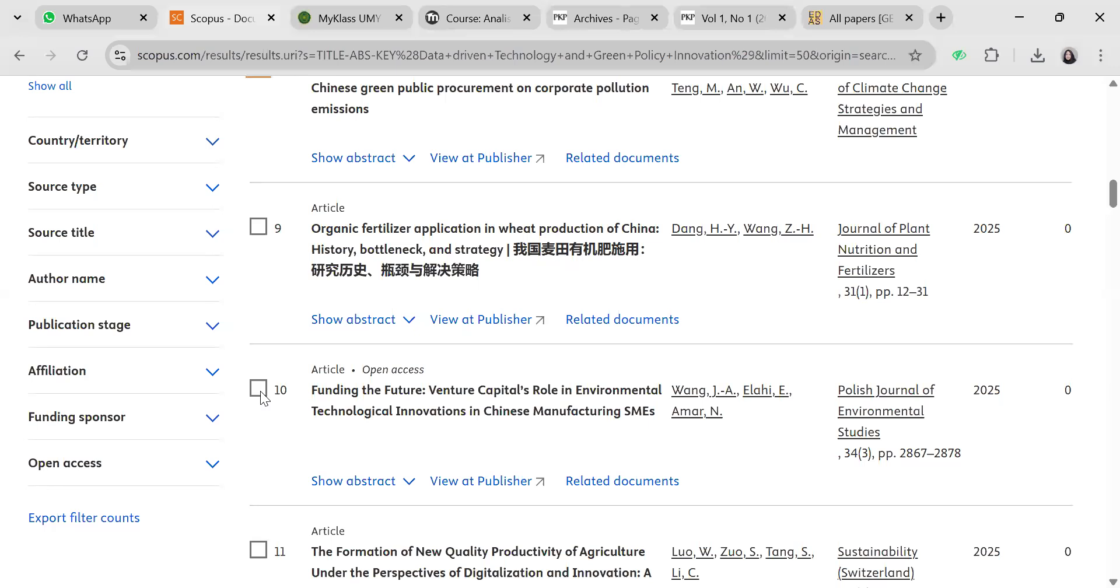
pyautogui.click(253, 390)
pyautogui.scroll(-5, 251, 388)
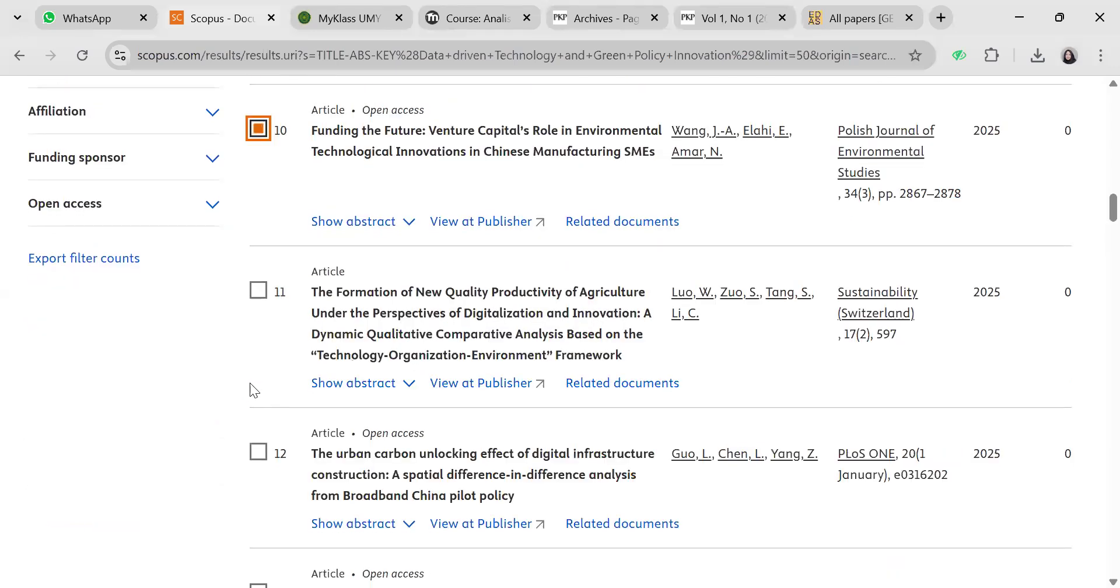
pyautogui.click(258, 453)
pyautogui.scroll(-1, 252, 466)
pyautogui.scroll(-5, 257, 374)
pyautogui.click(258, 235)
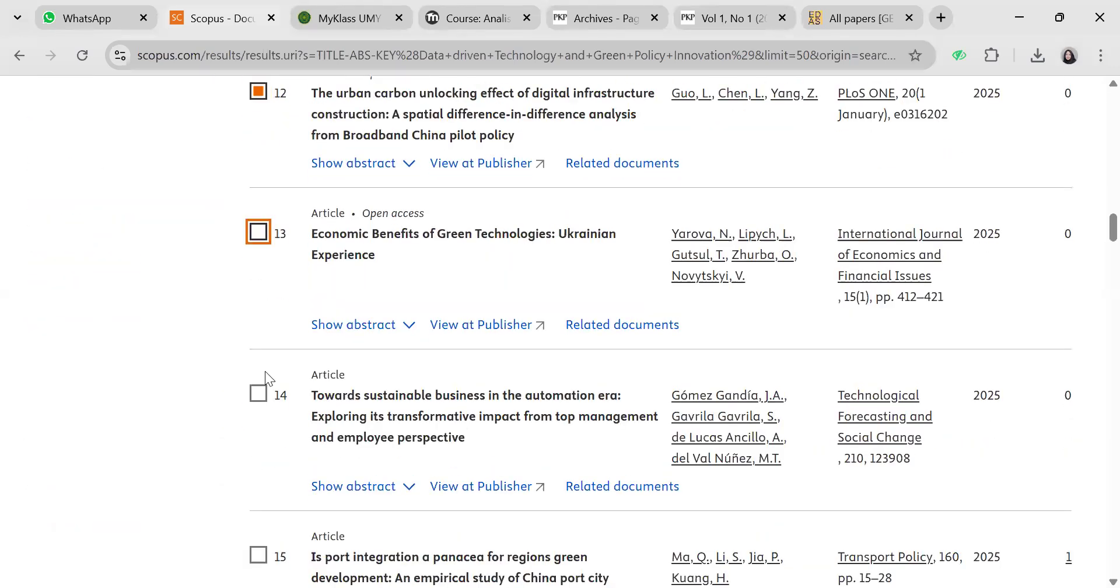
# Step: Mark results 16, 18 and 19, on green credit, industrial robot application and green and sustainable AI research
pyautogui.scroll(-6, 267, 408)
pyautogui.click(258, 304)
pyautogui.scroll(-4, 260, 467)
pyautogui.click(259, 358)
pyautogui.scroll(-2, 275, 450)
pyautogui.click(258, 325)
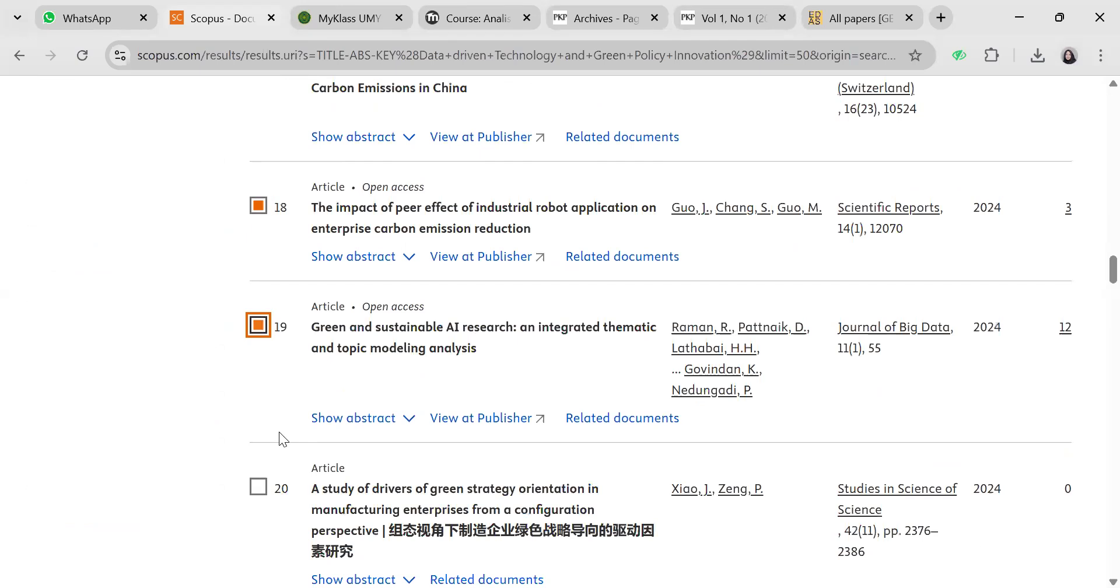
# Step: Mark results 20, 21 and 22, on green strategy orientation, green innovation through trade and big data for low-carbon cities
pyautogui.scroll(-2, 279, 431)
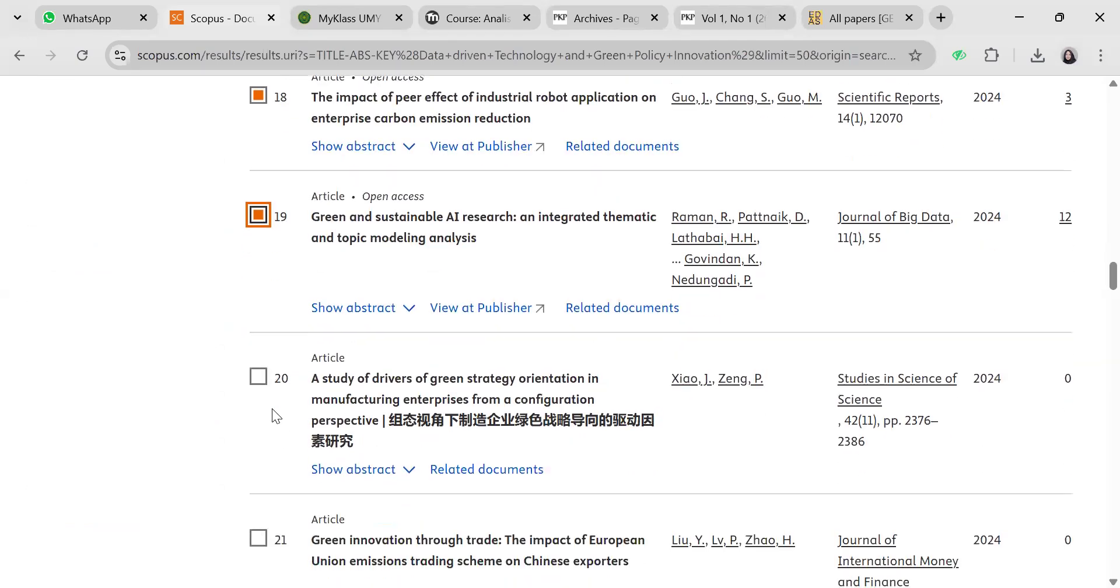
pyautogui.click(259, 378)
pyautogui.scroll(-3, 260, 349)
pyautogui.click(260, 349)
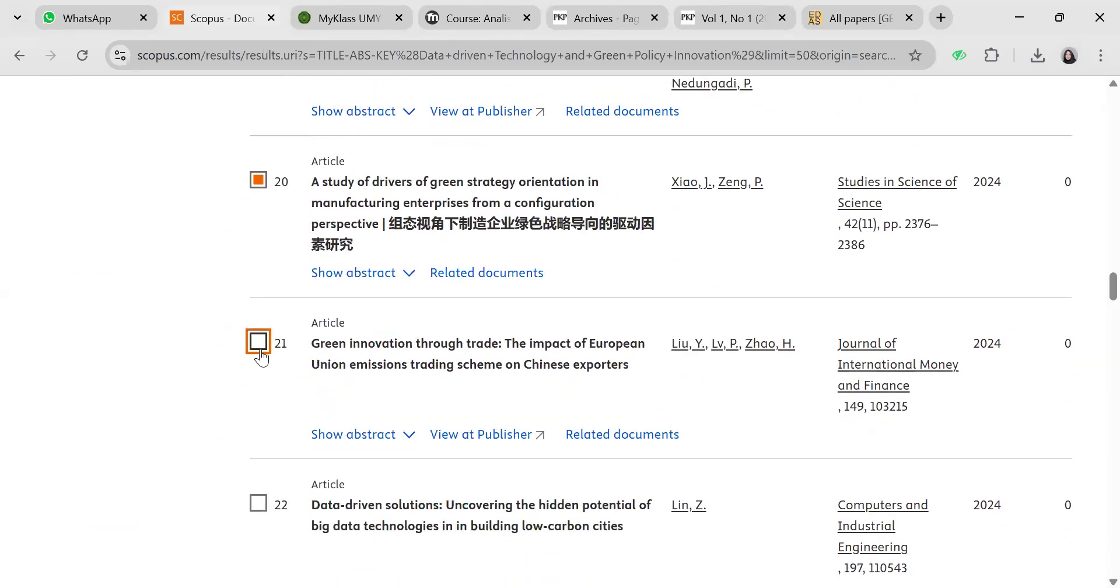
pyautogui.scroll(-3, 260, 350)
pyautogui.click(261, 348)
# Step: Mark results 23, 26 and 27, on intellectual property models, trade policy and energy efficiency, and digital transformation
pyautogui.scroll(-3, 260, 348)
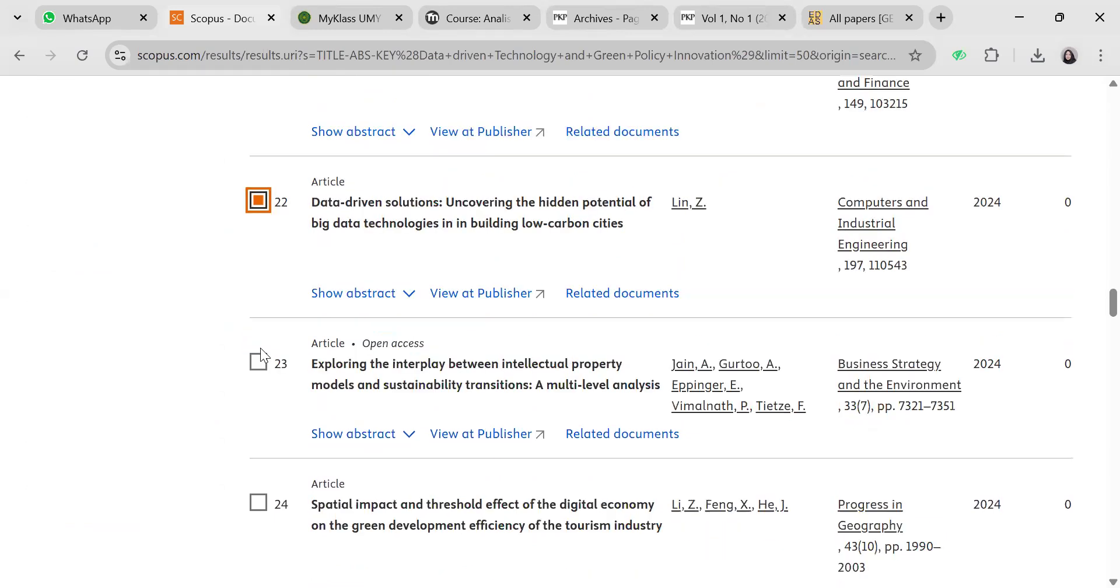
pyautogui.click(258, 319)
pyautogui.scroll(-4, 269, 467)
pyautogui.scroll(-4, 265, 363)
pyautogui.click(261, 262)
pyautogui.click(267, 403)
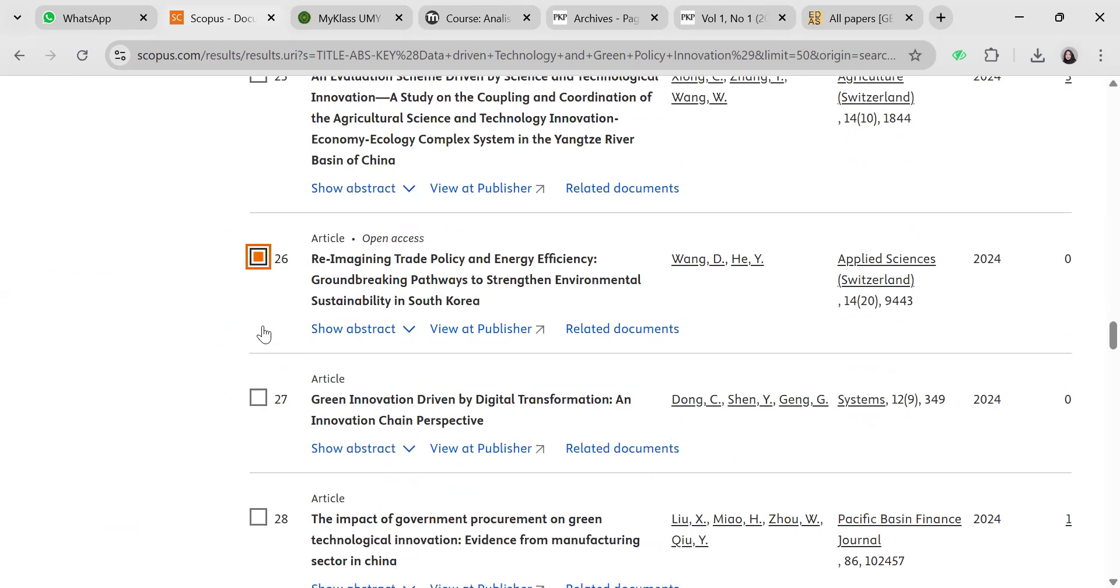
# Step: Mark results 28 and 29, on government procurement for green technological innovation and data-driven B2B banking for green finance
pyautogui.scroll(-3, 261, 336)
pyautogui.click(260, 337)
pyautogui.click(259, 476)
pyautogui.scroll(-4, 263, 383)
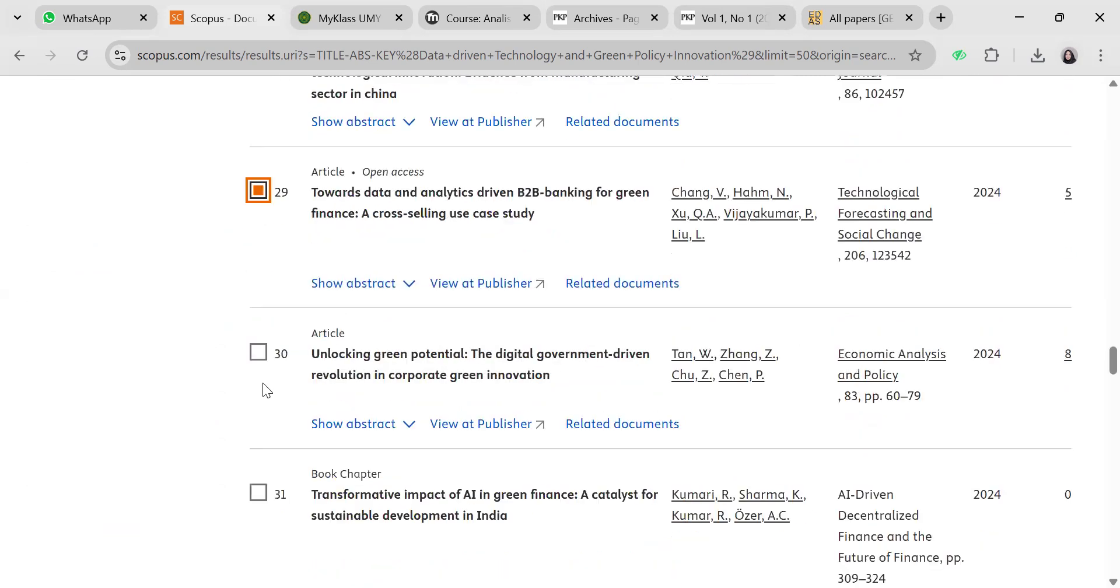
pyautogui.scroll(-3, 260, 503)
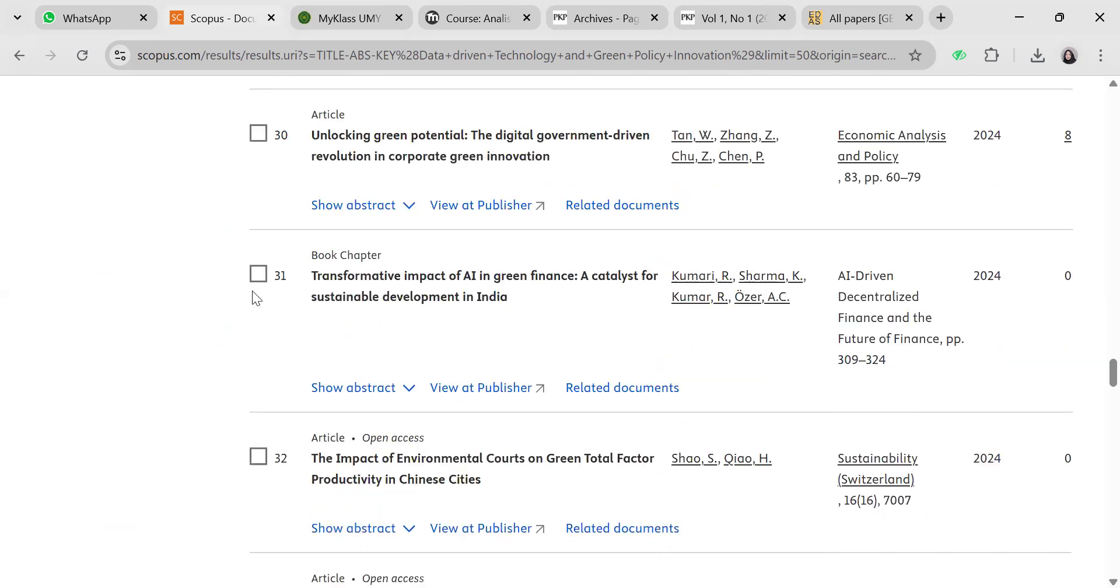
# Step: Mark results 31, 32 and 34, on AI in green finance, environmental courts and the emission trade scheme
pyautogui.click(255, 280)
pyautogui.click(260, 458)
pyautogui.scroll(-3, 263, 455)
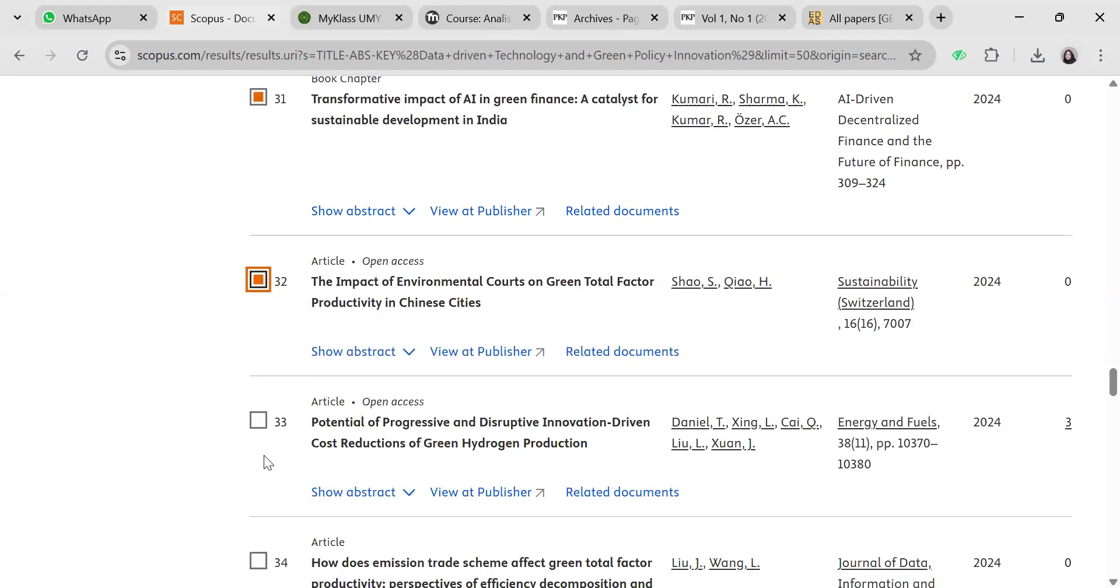
pyautogui.click(260, 563)
# Step: Start exporting the marked documents in RIS format
pyautogui.press('Home')
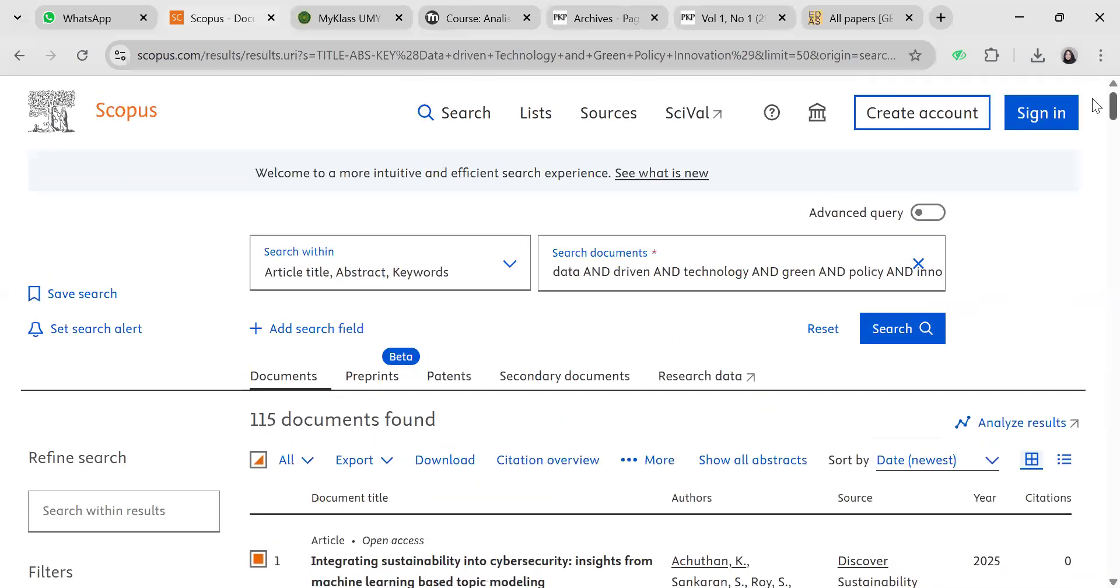
pyautogui.click(385, 464)
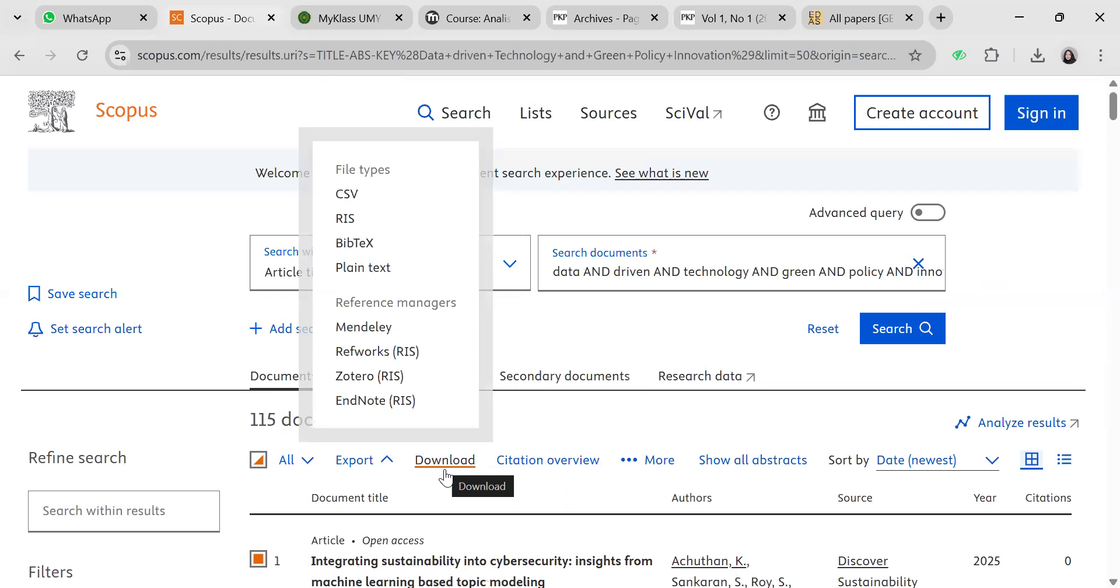
pyautogui.click(366, 466)
pyautogui.click(366, 467)
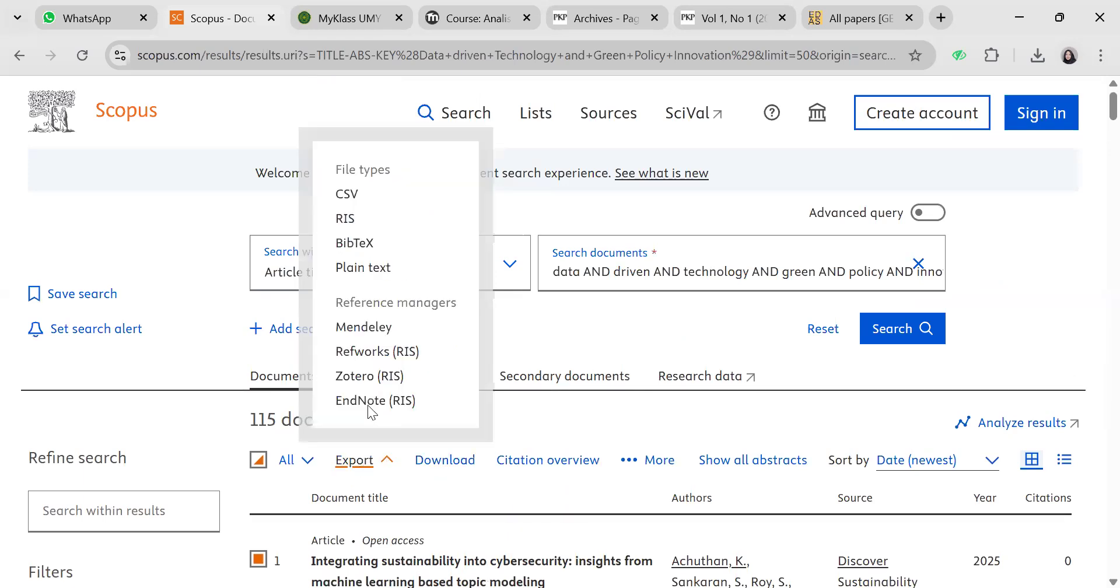
pyautogui.click(345, 219)
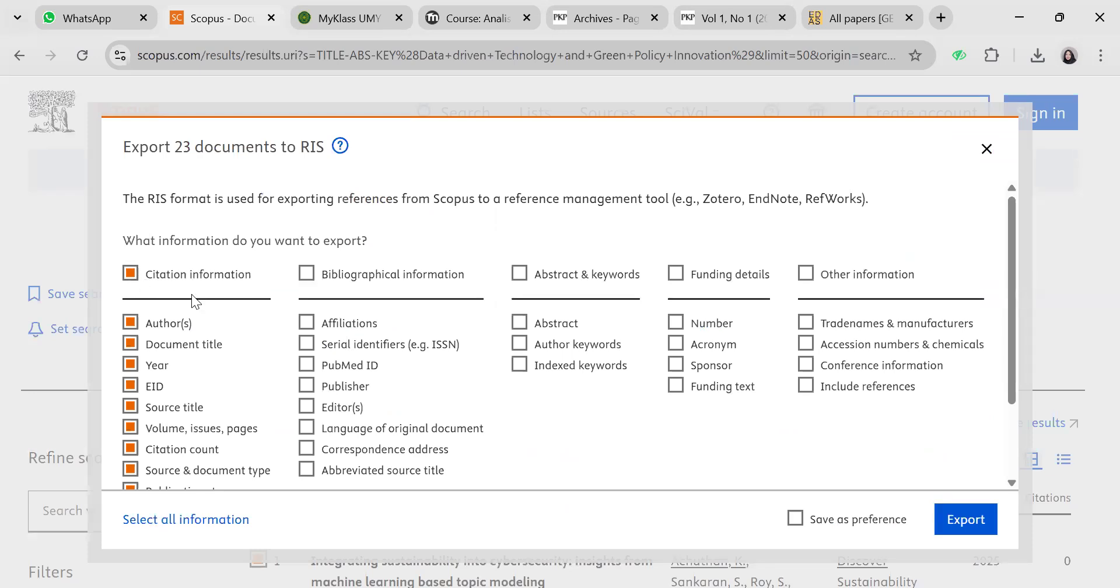
# Step: Include all abstract and keyword information in the export and save the RIS file as "Data driven, Technology, and Green Policy Innovation"
pyautogui.click(522, 274)
pyautogui.click(977, 520)
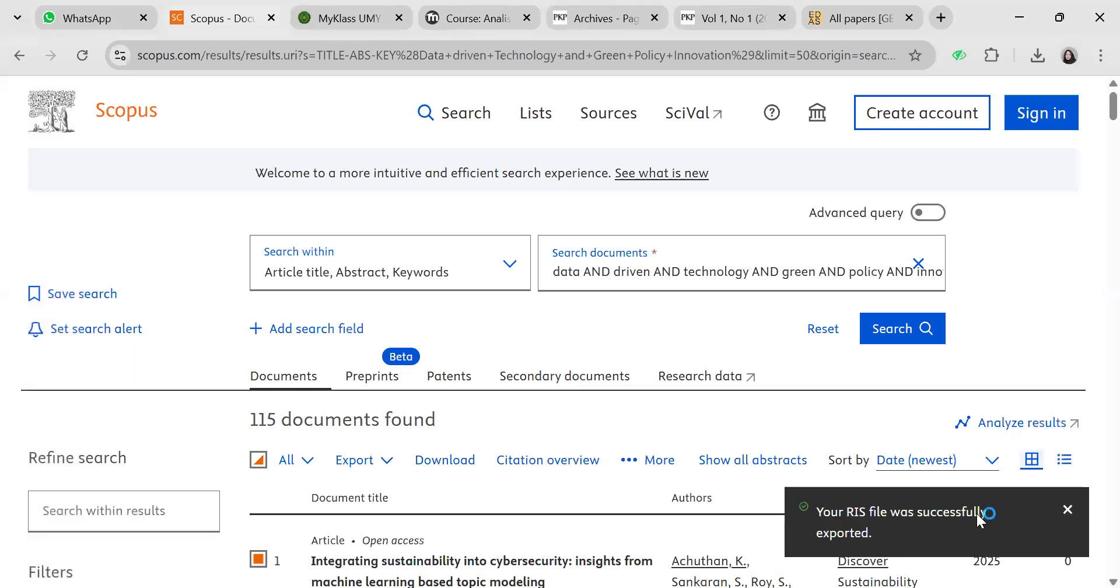
pyautogui.write('Data driven, Technology, and Green Policy Innovation')
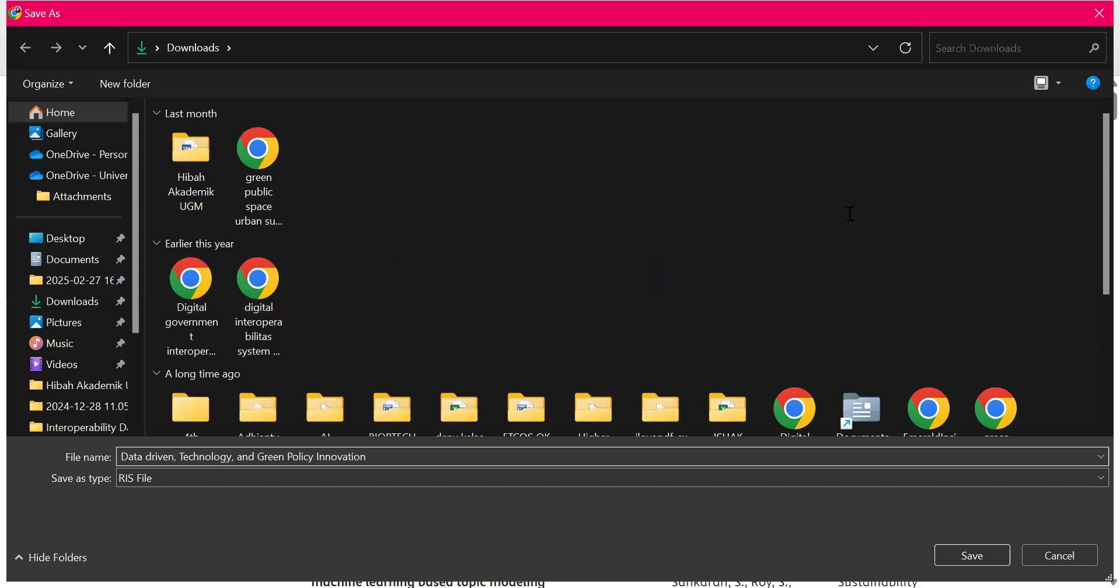
pyautogui.press('Return')
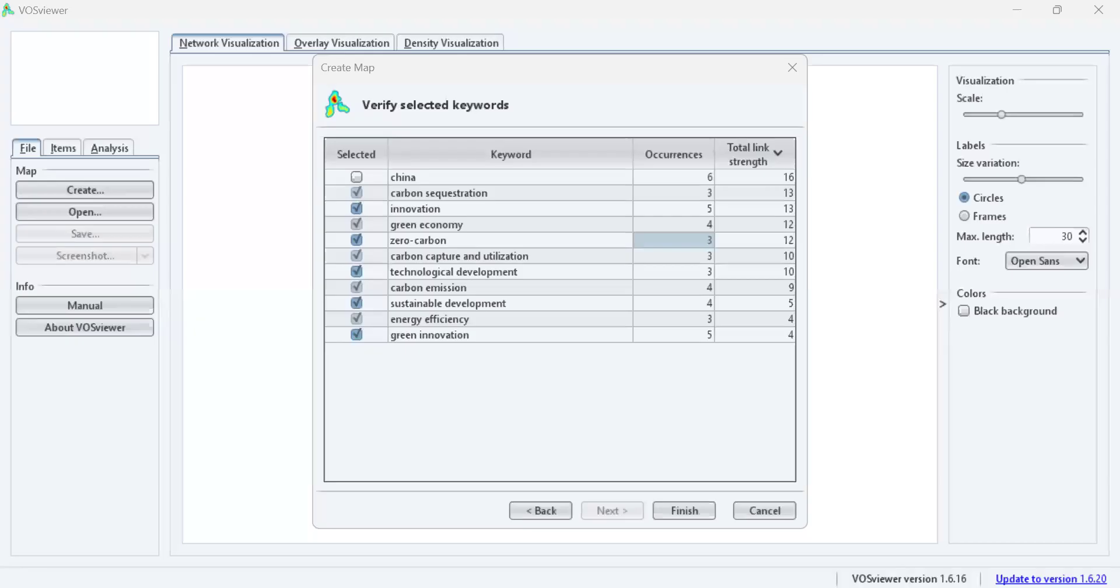
# Step: Switch to VOSviewer, go back through the open map creation wizard to the data type choice and cancel it
pyautogui.click(581, 278)
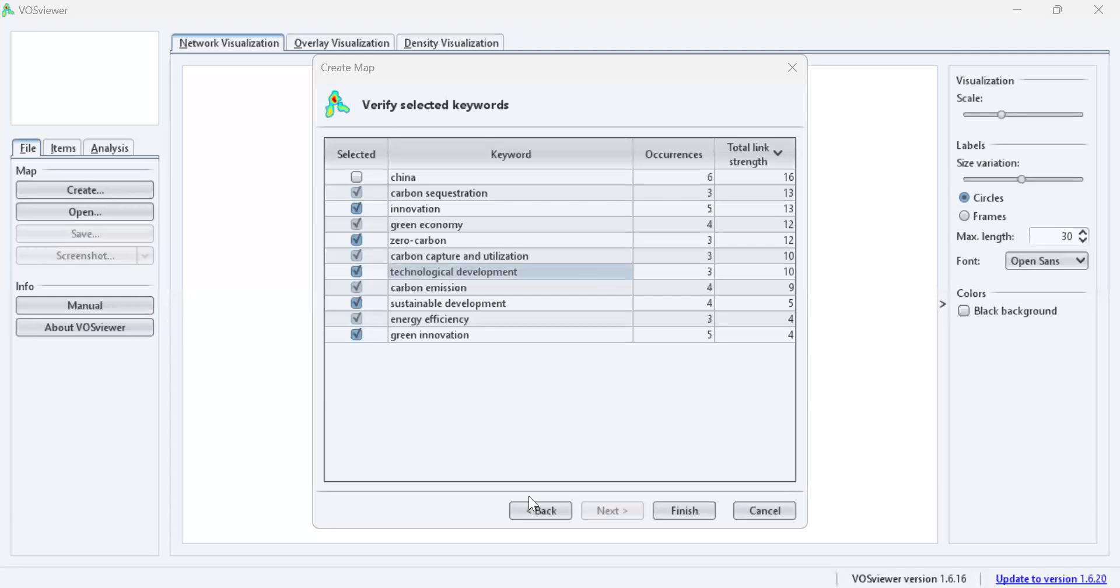
pyautogui.click(539, 508)
pyautogui.click(539, 510)
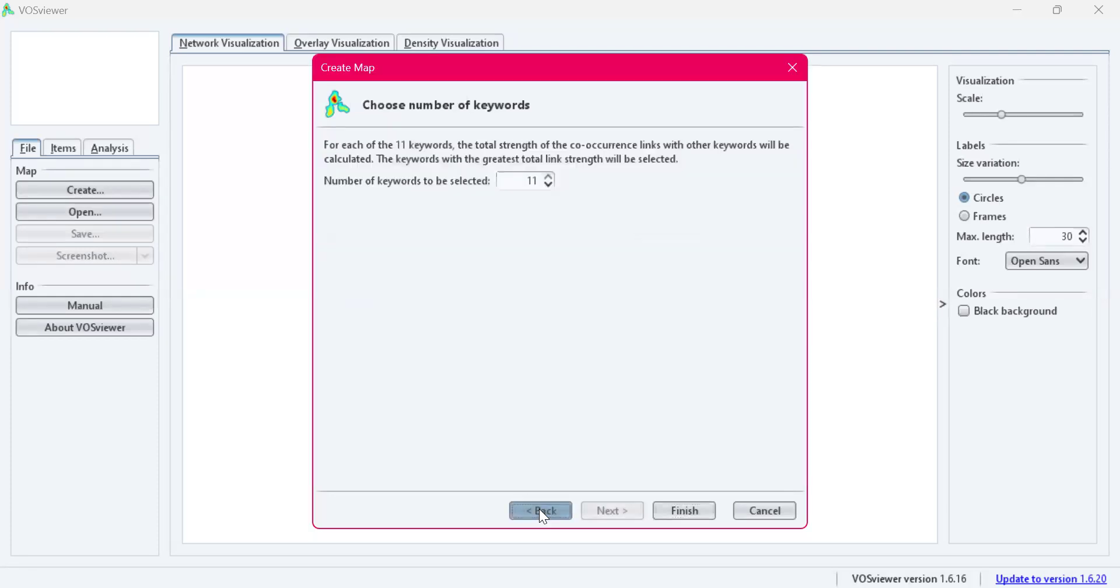
pyautogui.click(539, 510)
pyautogui.click(540, 510)
pyautogui.click(539, 509)
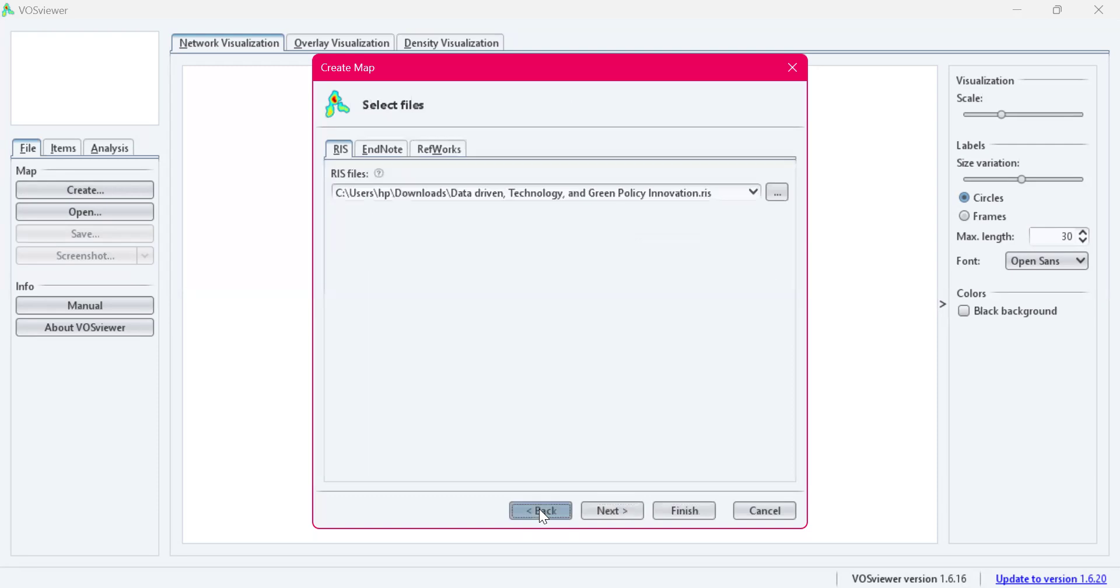
pyautogui.click(539, 510)
pyautogui.click(539, 510)
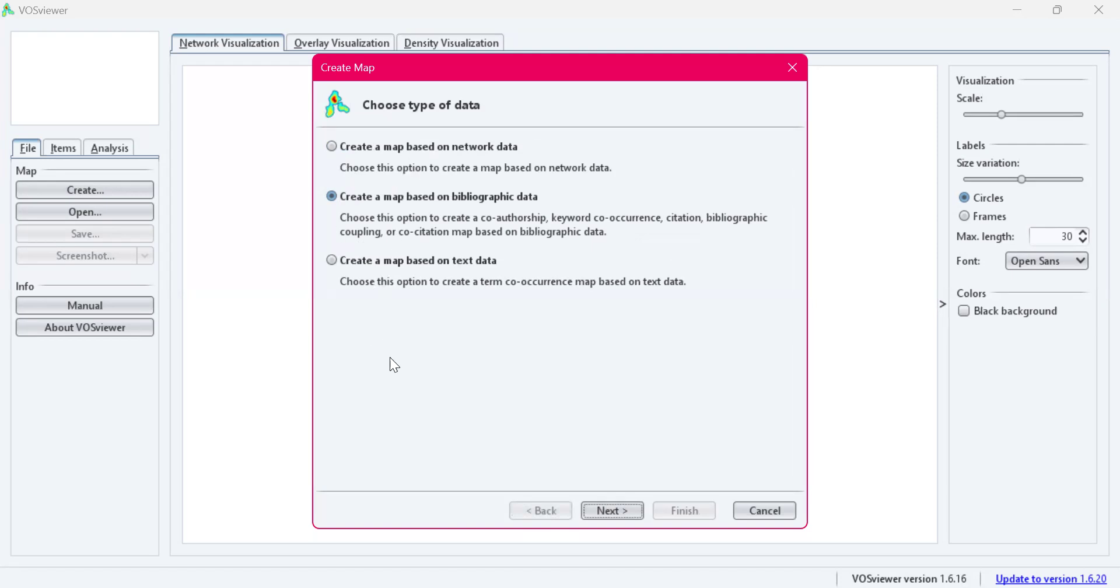
pyautogui.click(773, 506)
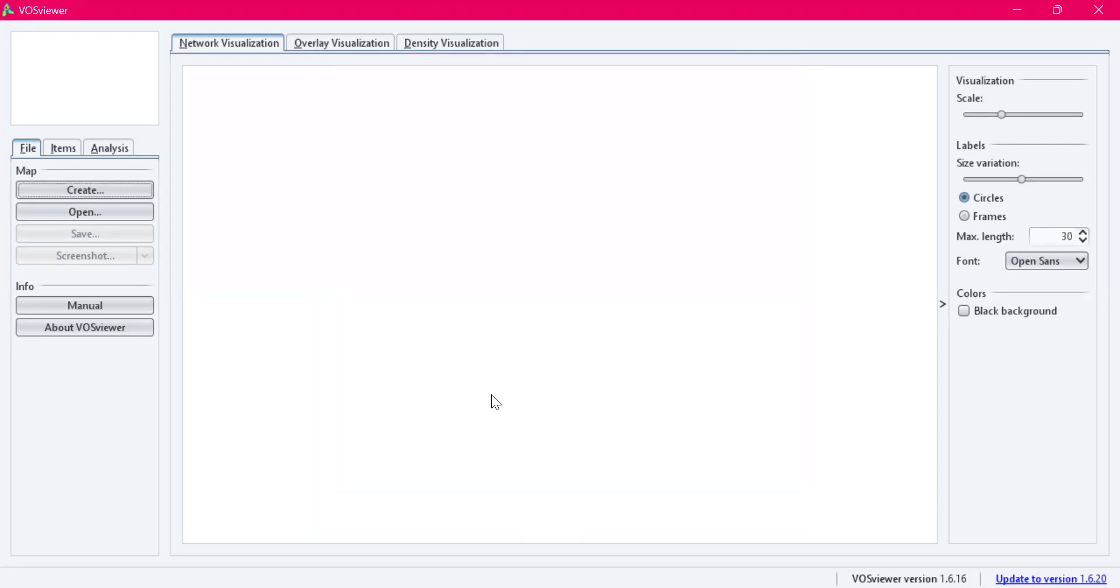
# Step: Create a map based on bibliographic data, reading the reference manager file "Data driven, Technology, and Green Policy Innovation.ris" from Downloads
pyautogui.click(90, 190)
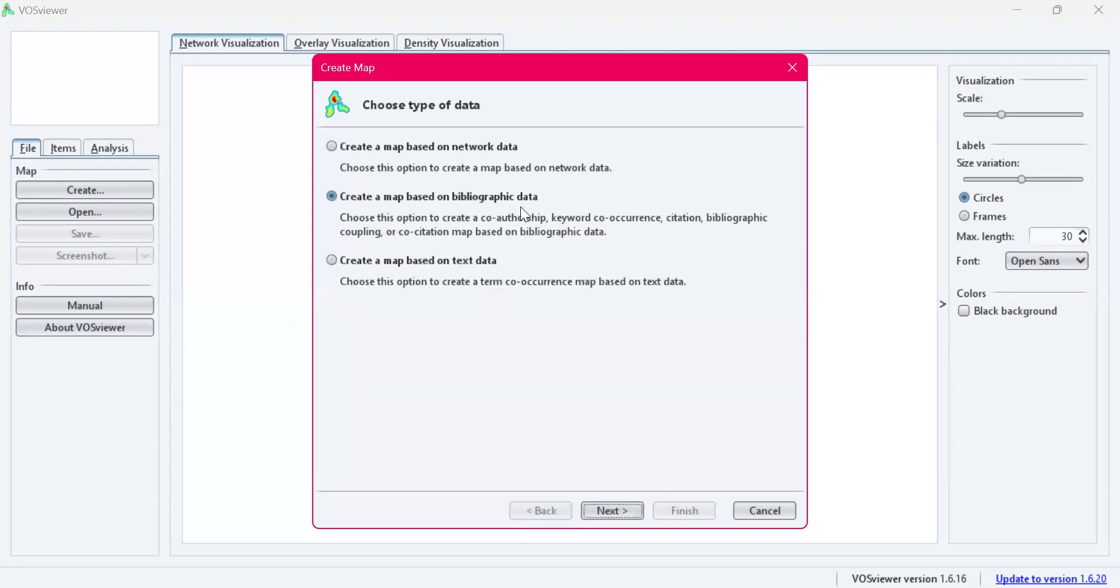
pyautogui.click(619, 509)
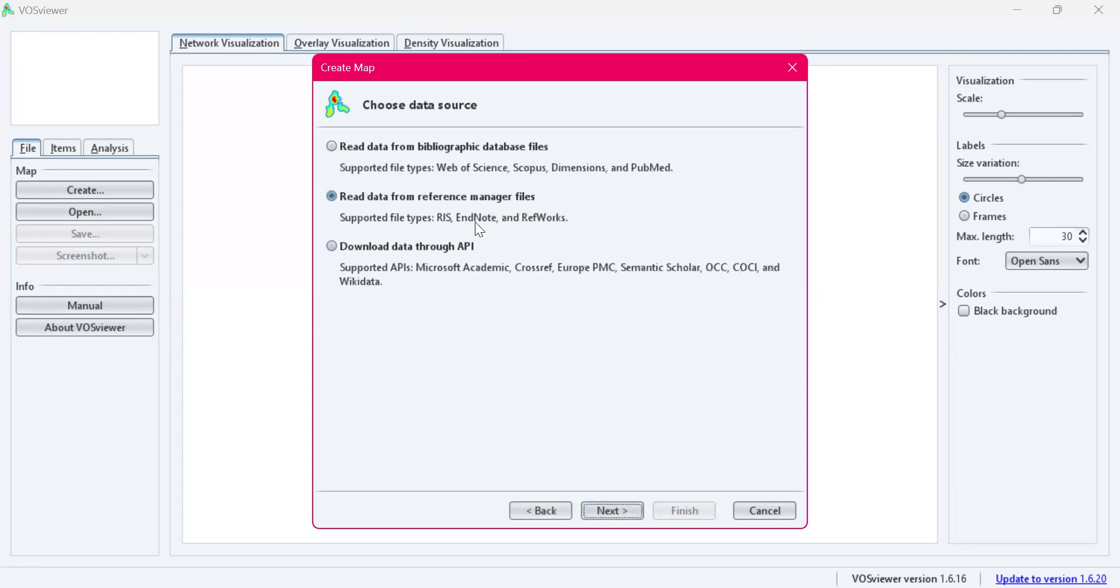
pyautogui.click(621, 510)
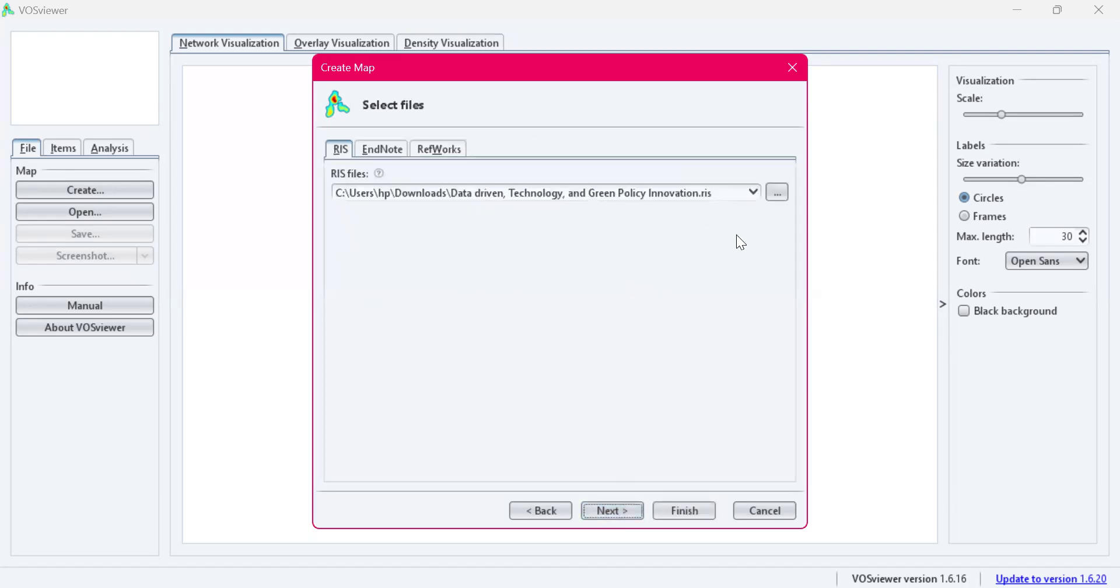
pyautogui.click(773, 191)
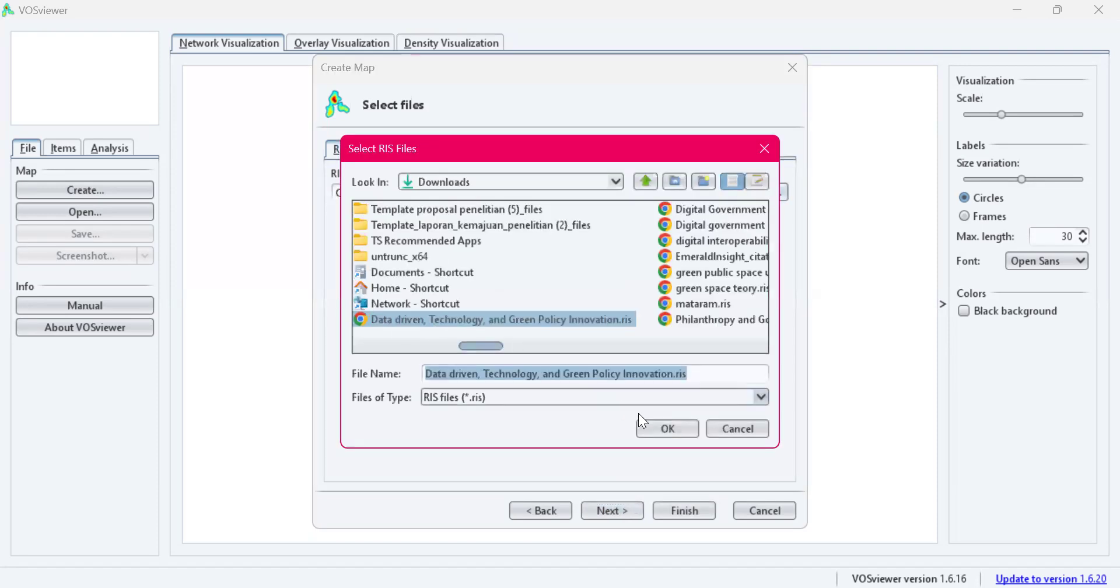
pyautogui.click(667, 428)
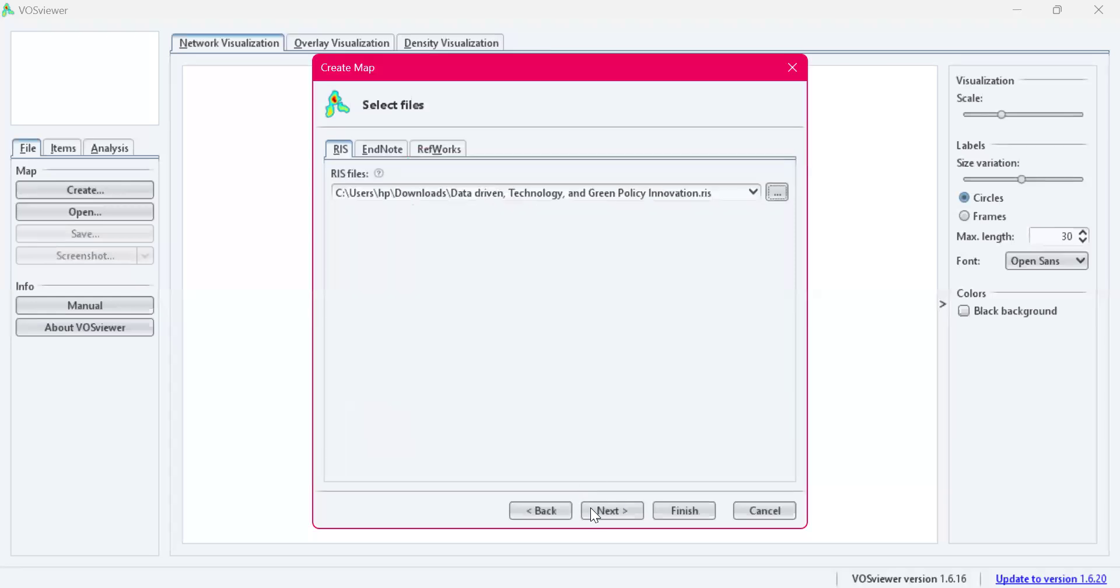
pyautogui.click(606, 514)
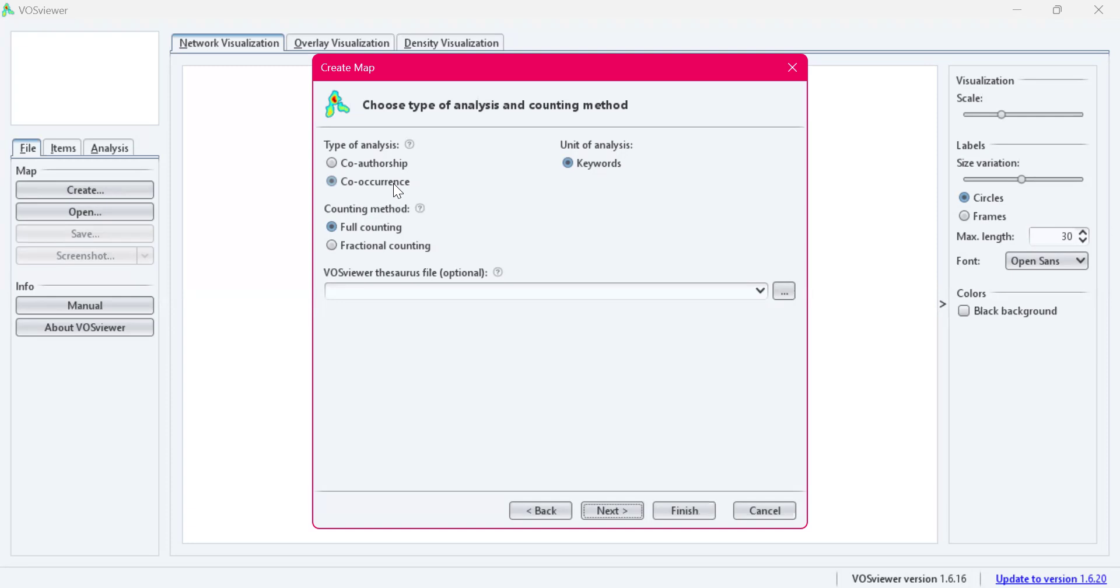
# Step: Keep keyword co-occurrence with full counting, set the minimum number of occurrences to 2 and accept the proposed number of keywords
pyautogui.click(620, 516)
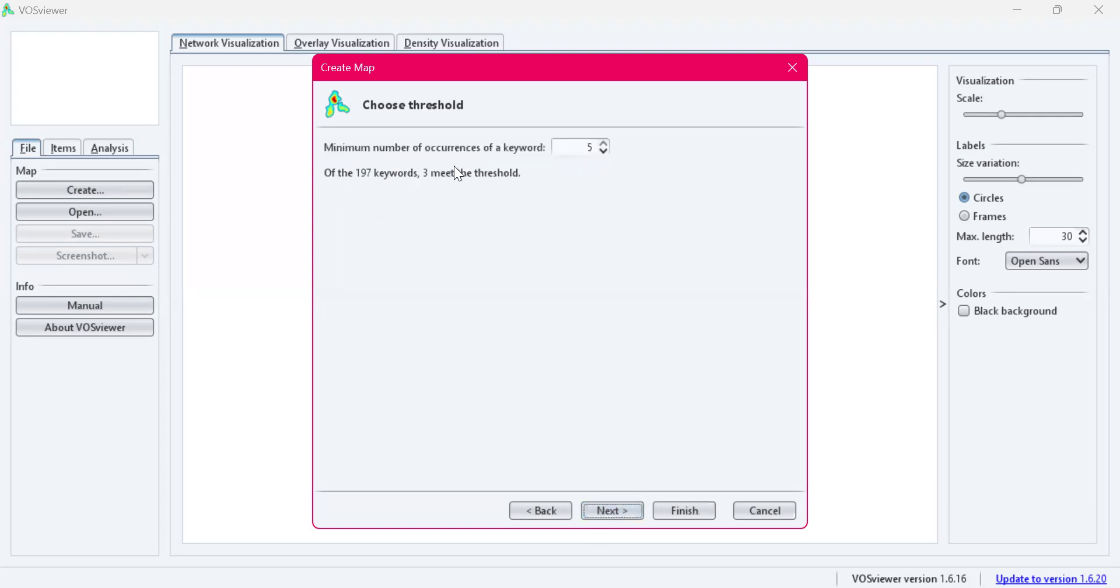
pyautogui.click(604, 152)
pyautogui.click(604, 151)
pyautogui.click(604, 152)
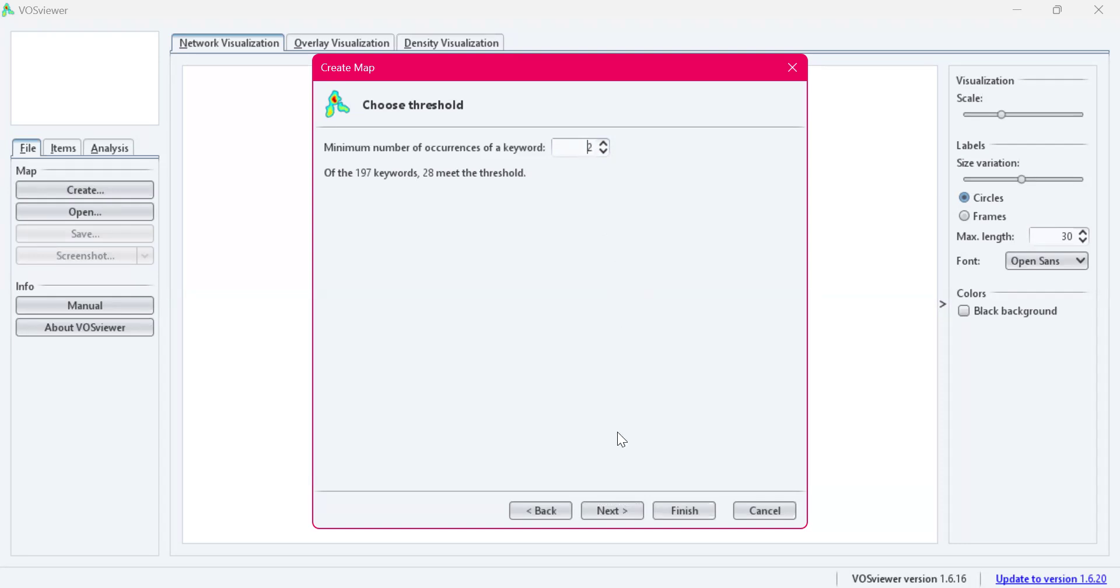
pyautogui.click(614, 511)
pyautogui.click(614, 511)
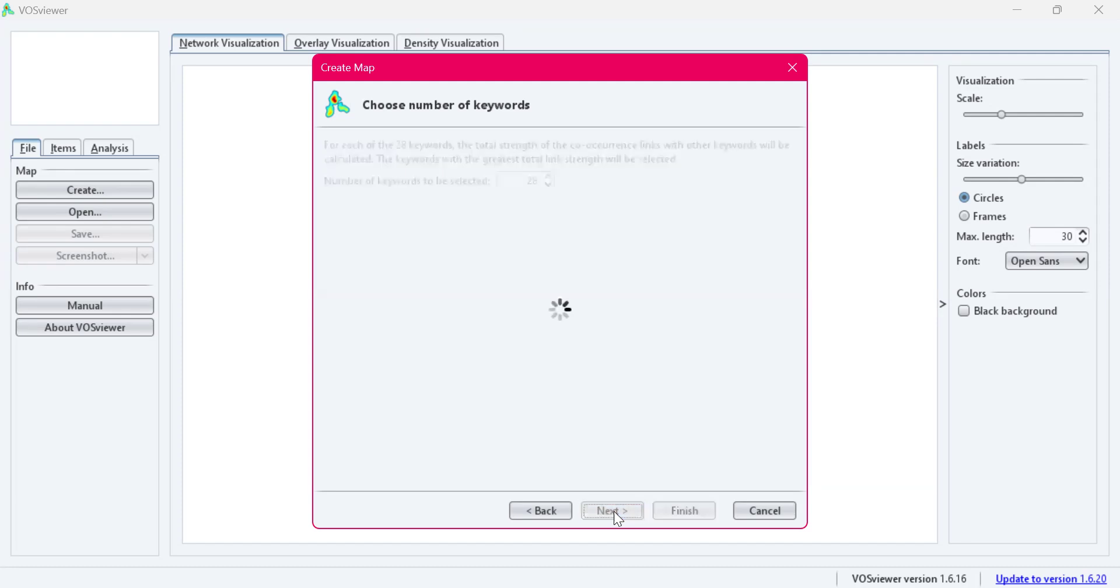
# Step: Exclude the keywords china and article from the verified list and generate the map
pyautogui.click(484, 177)
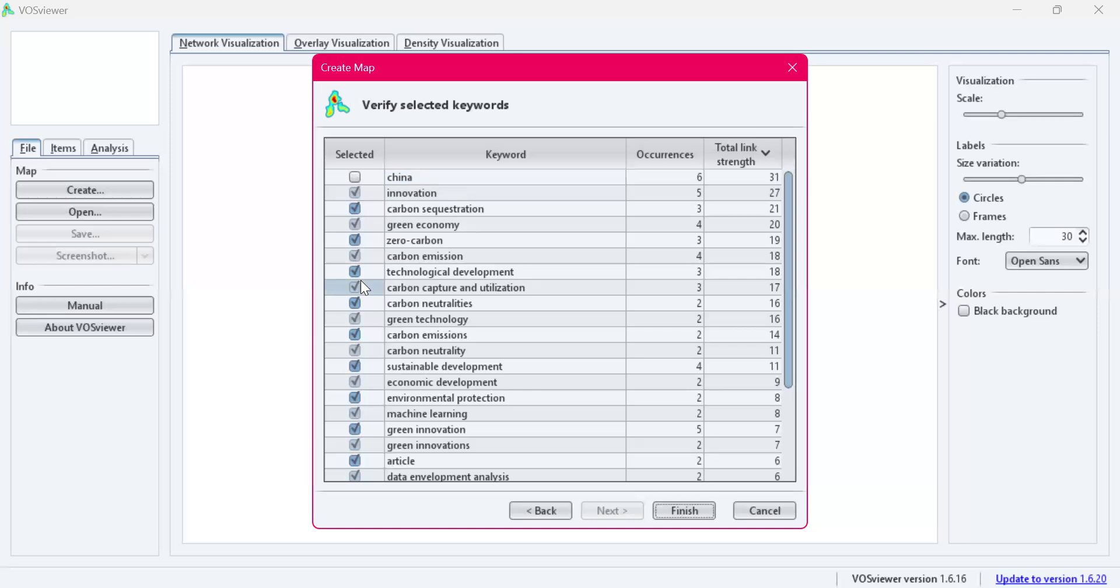
pyautogui.moveTo(790, 201); pyautogui.dragTo(805, 316)
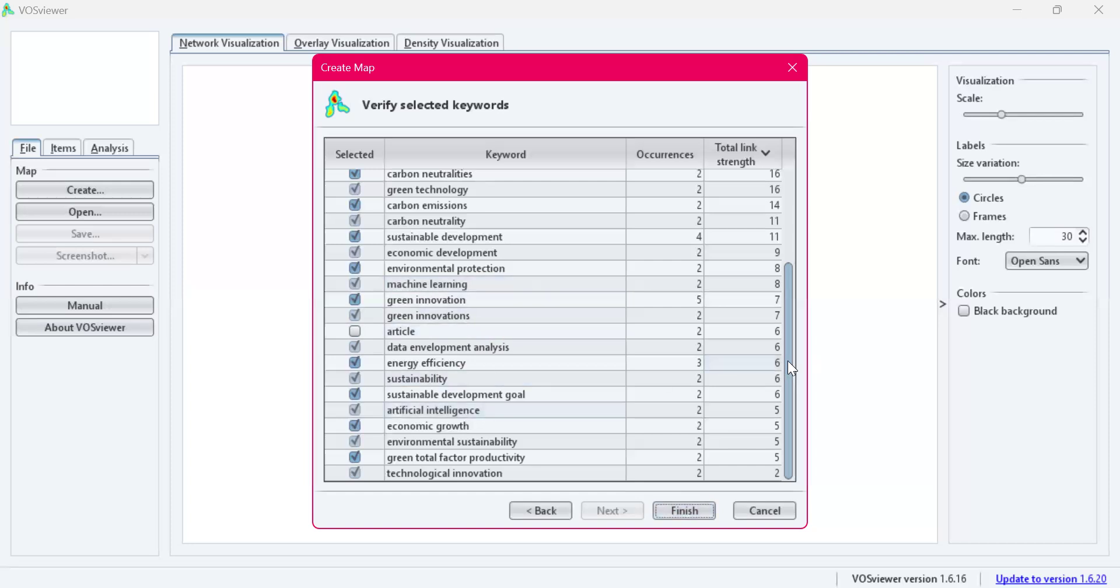
pyautogui.moveTo(789, 362); pyautogui.dragTo(777, 150)
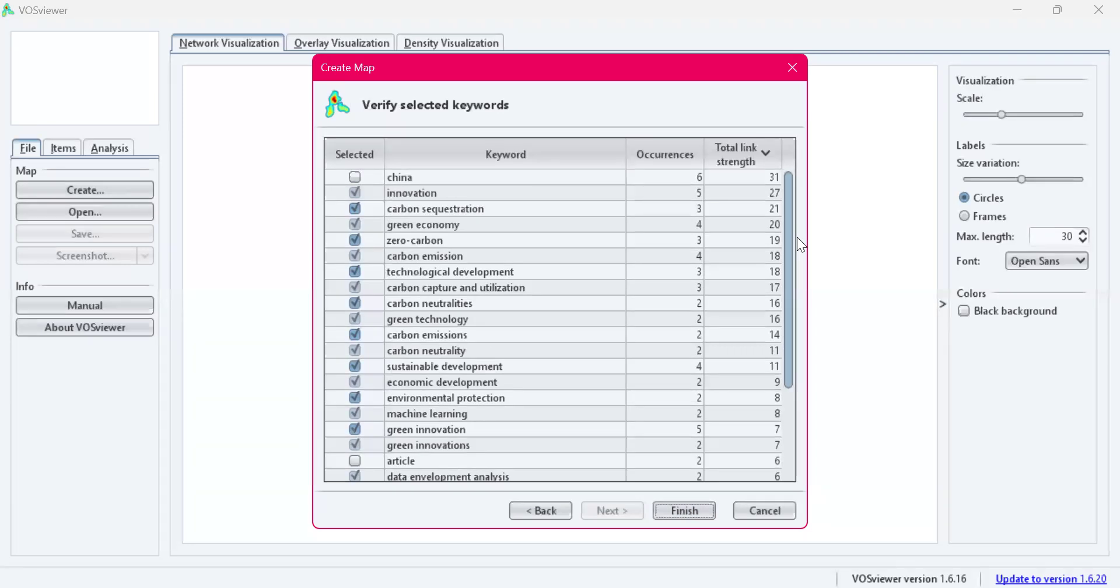
pyautogui.click(677, 506)
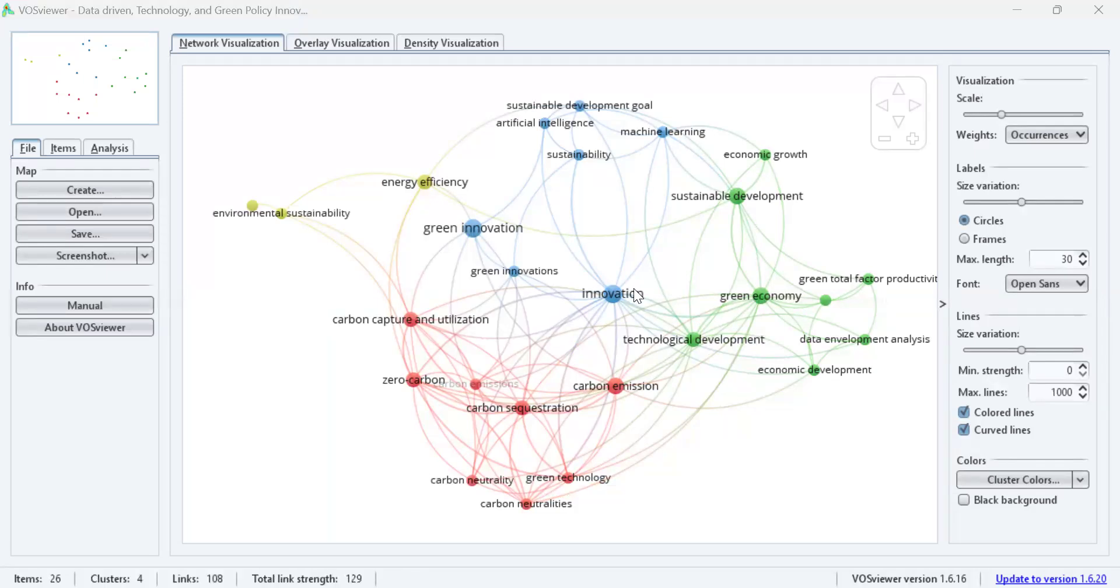
# Step: Examine the keyword links, publication years and densities in the network, overlay and density visualizations, and return to the network view
pyautogui.moveTo(616, 298)
pyautogui.click(594, 311)
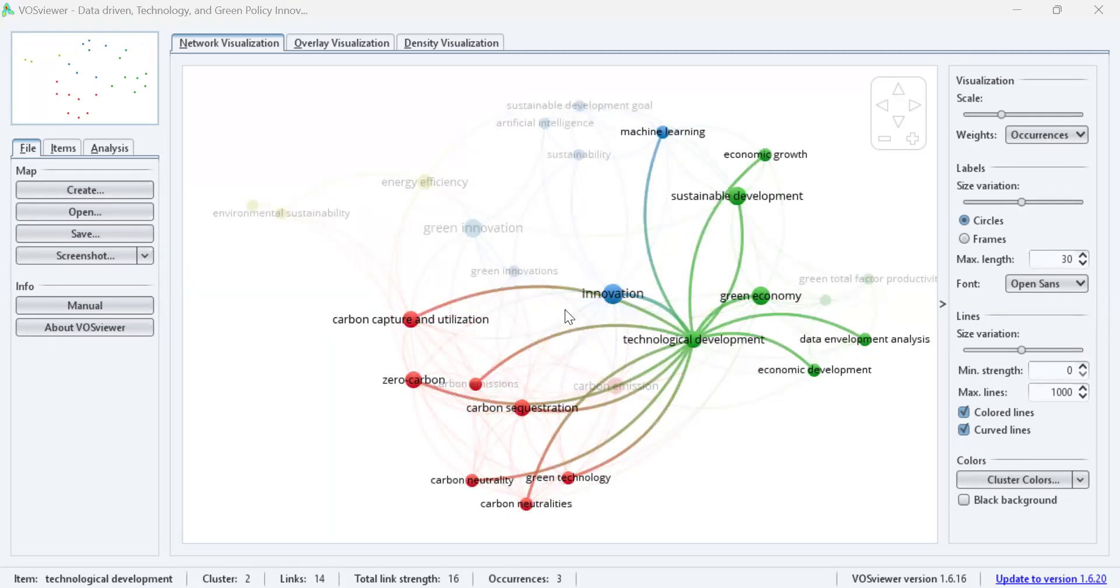
pyautogui.click(344, 46)
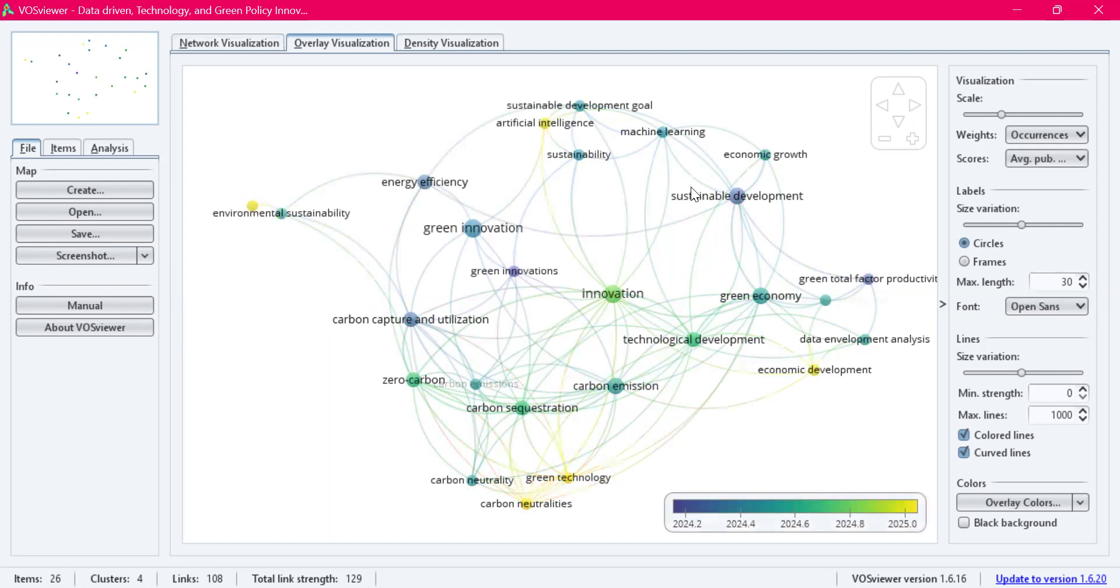
pyautogui.click(422, 44)
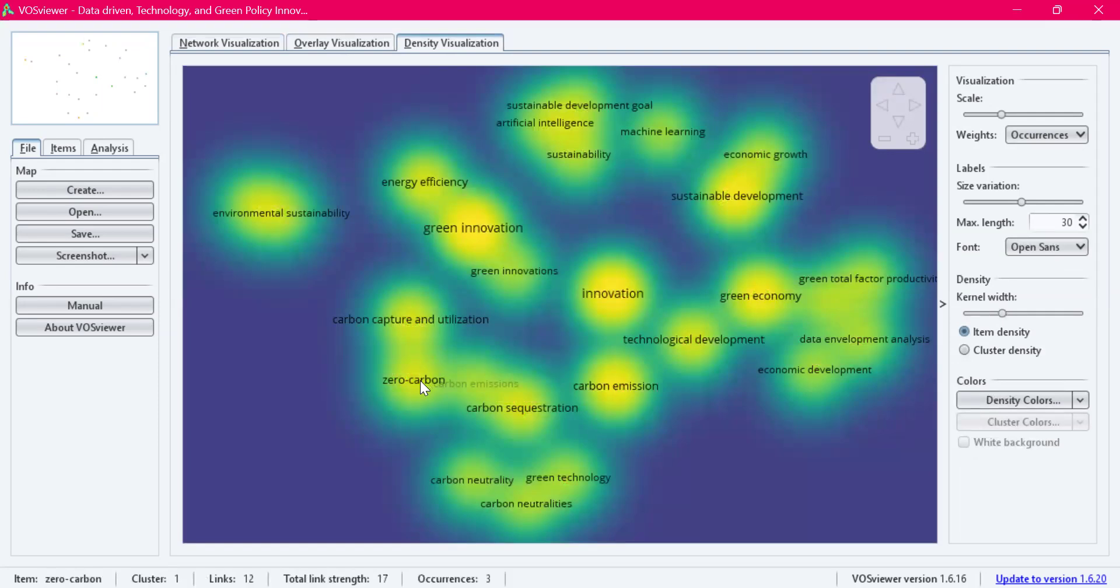
pyautogui.click(352, 42)
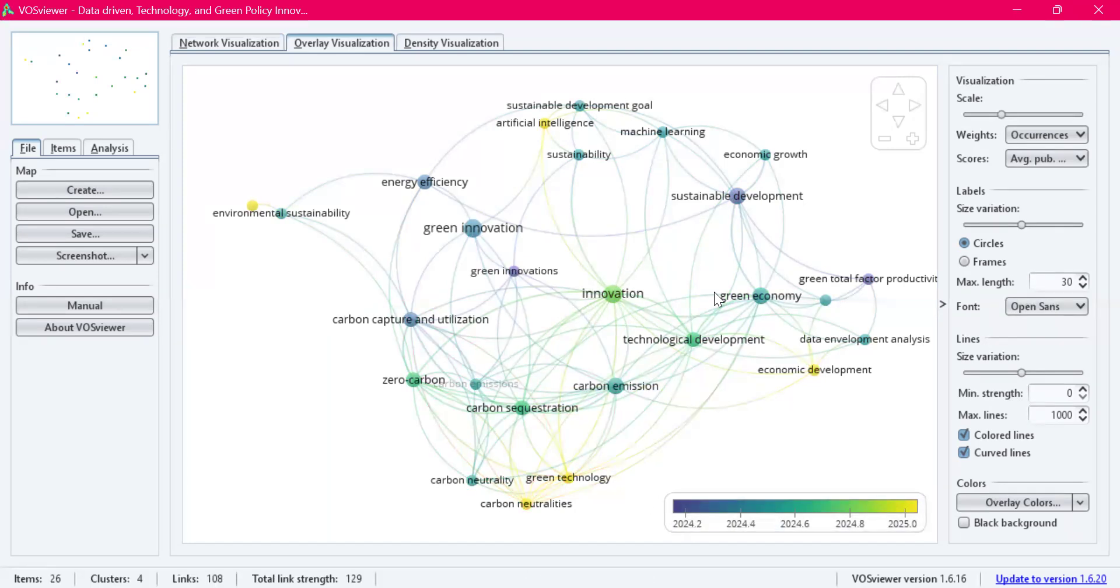
pyautogui.moveTo(625, 331)
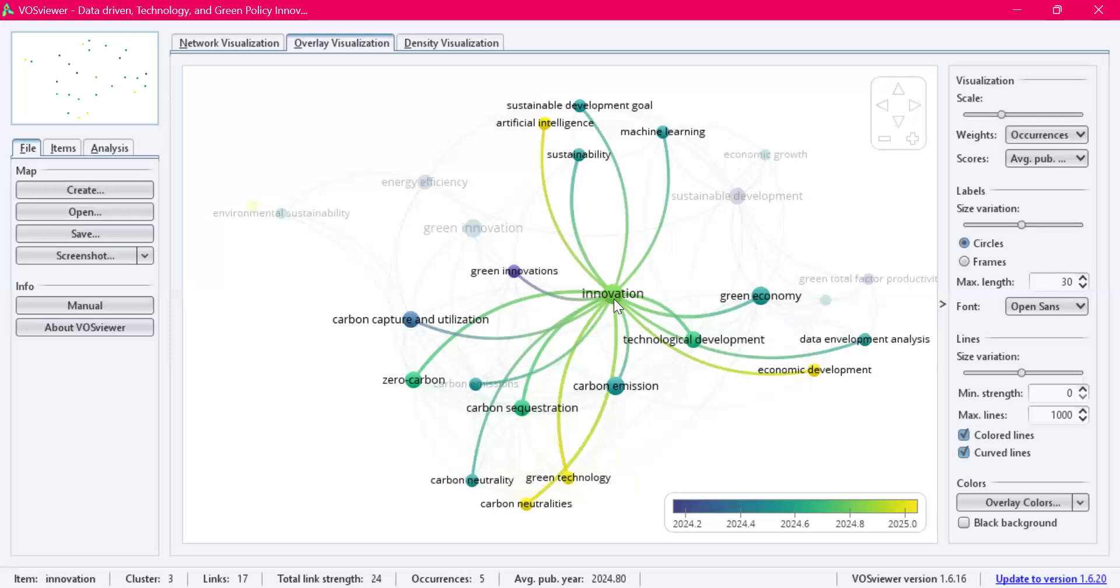
pyautogui.moveTo(262, 211)
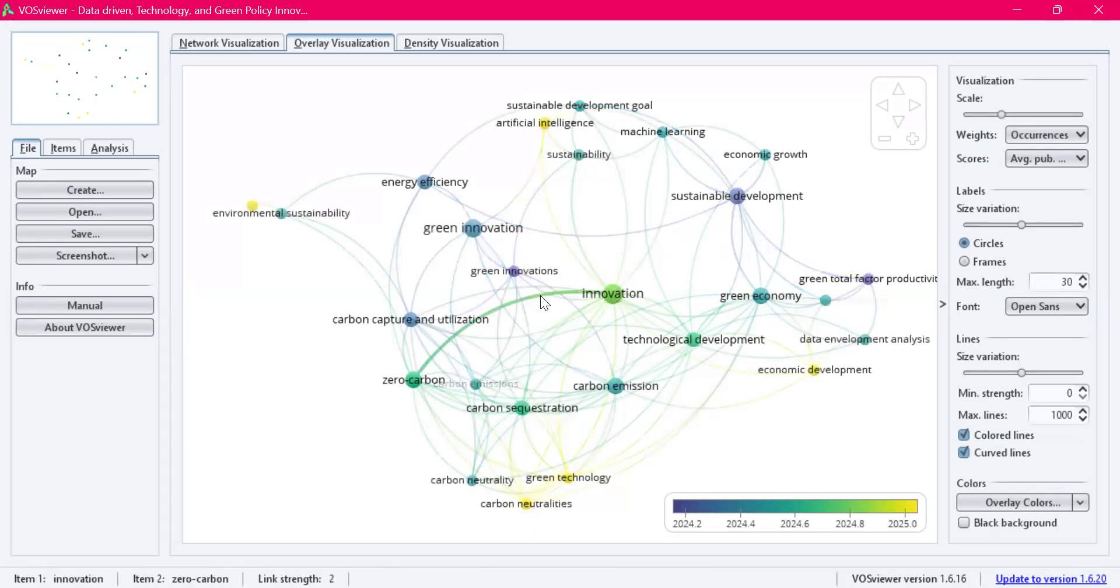
pyautogui.click(238, 46)
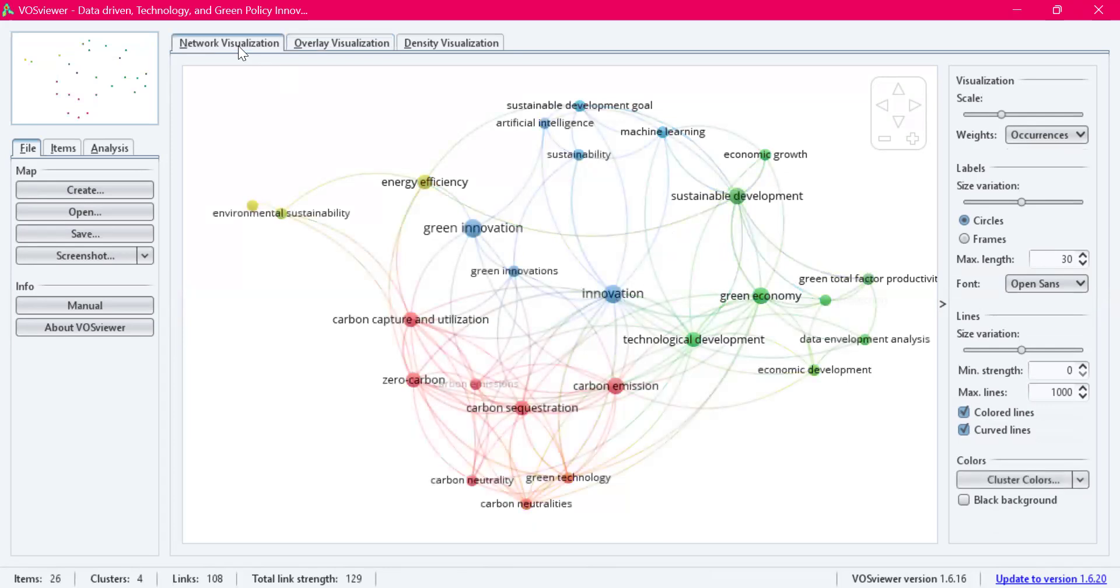
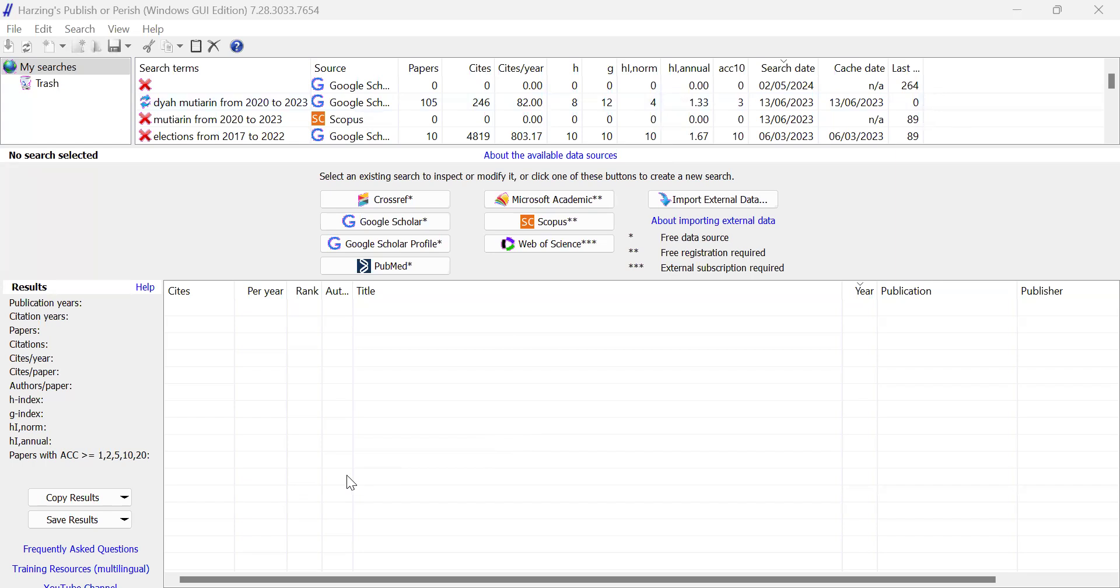
pyautogui.click(564, 229)
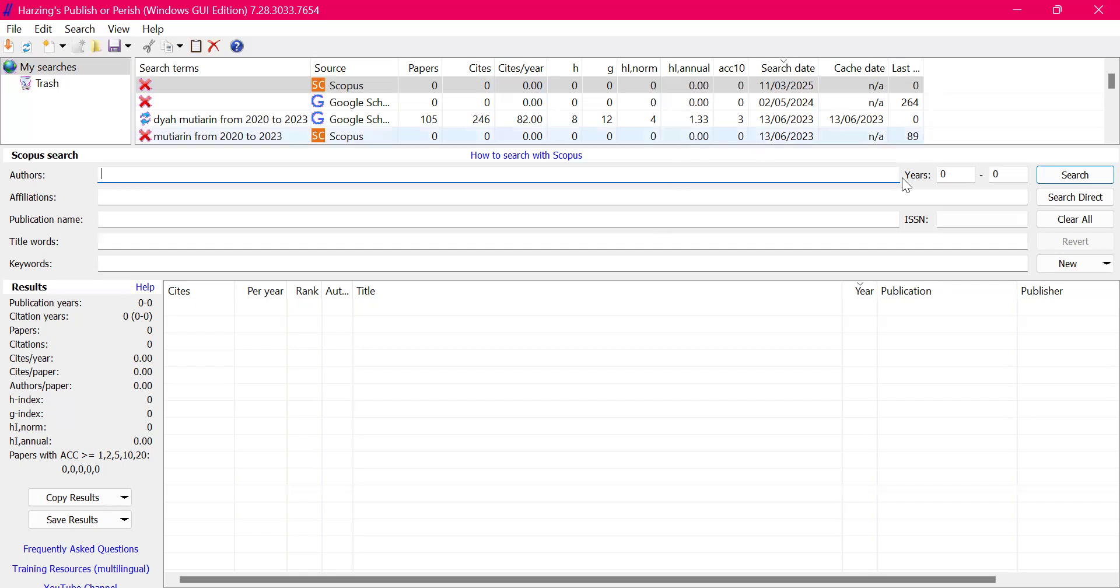
pyautogui.click(14, 30)
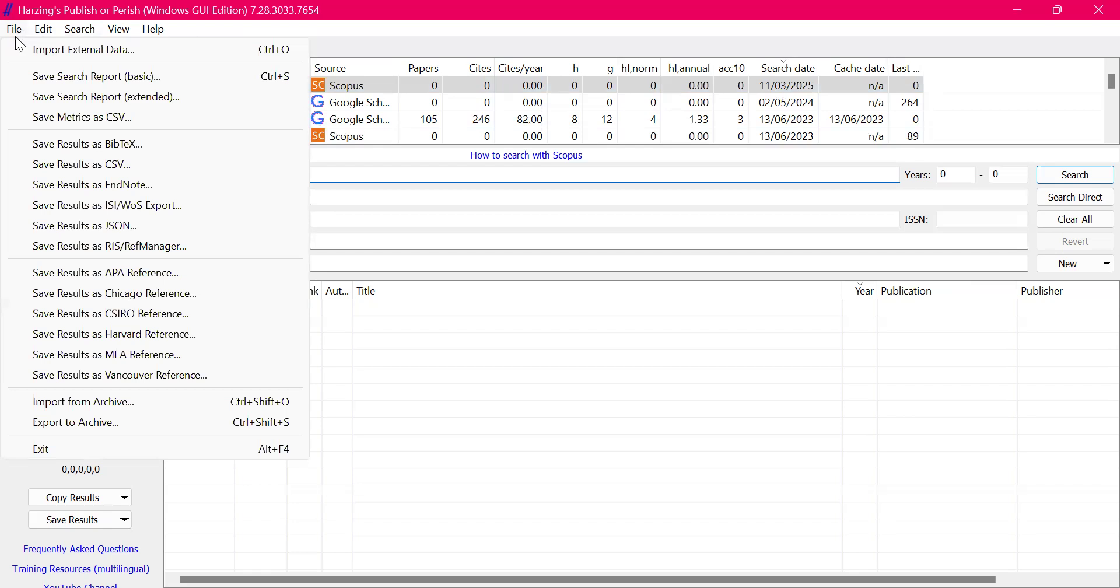
pyautogui.click(448, 314)
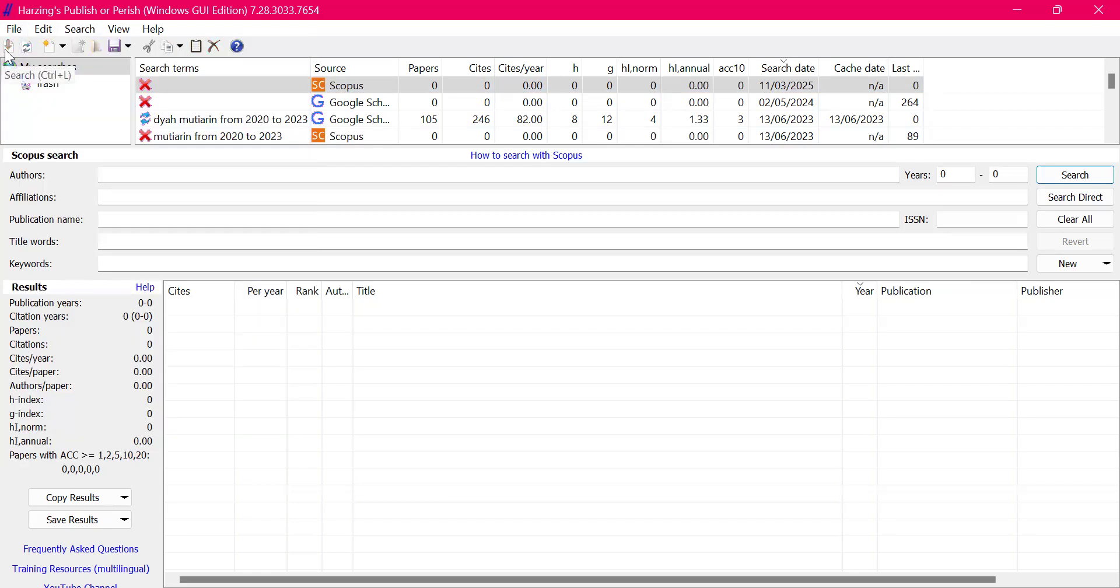
pyautogui.click(55, 49)
pyautogui.click(35, 55)
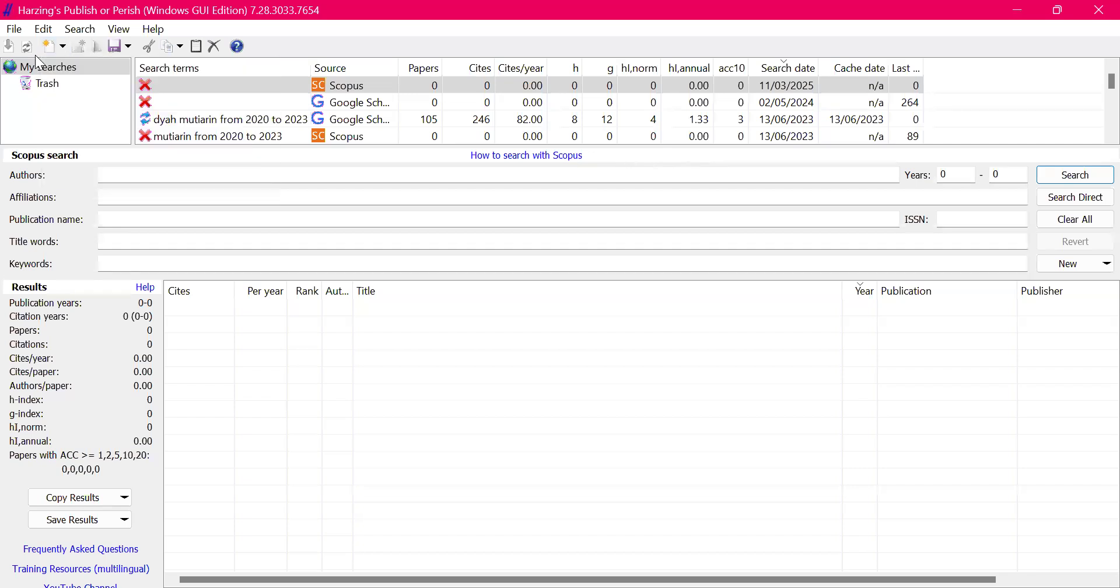
pyautogui.click(506, 157)
pyautogui.click(52, 84)
pyautogui.click(48, 67)
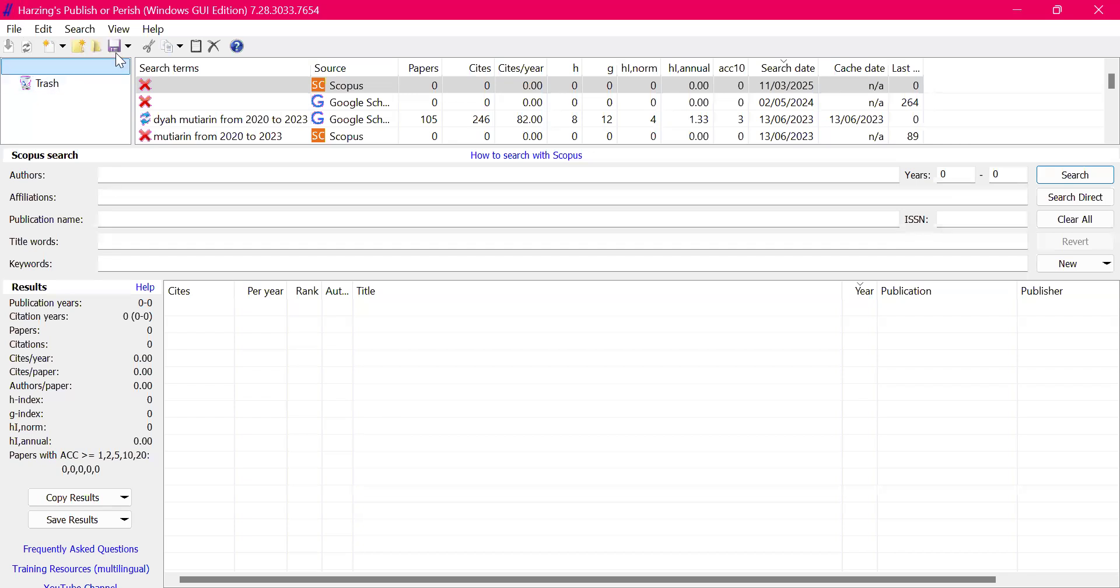
# Step: Create a new Crossref search with the title words "government" "data driven" "technology", each term in quotation marks
pyautogui.click(45, 48)
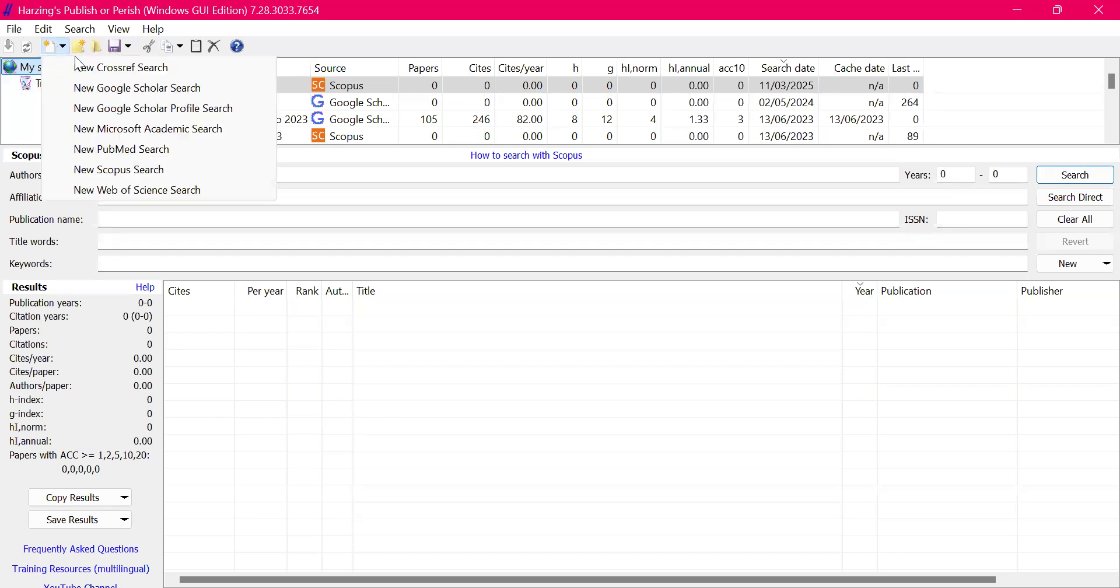
pyautogui.click(117, 72)
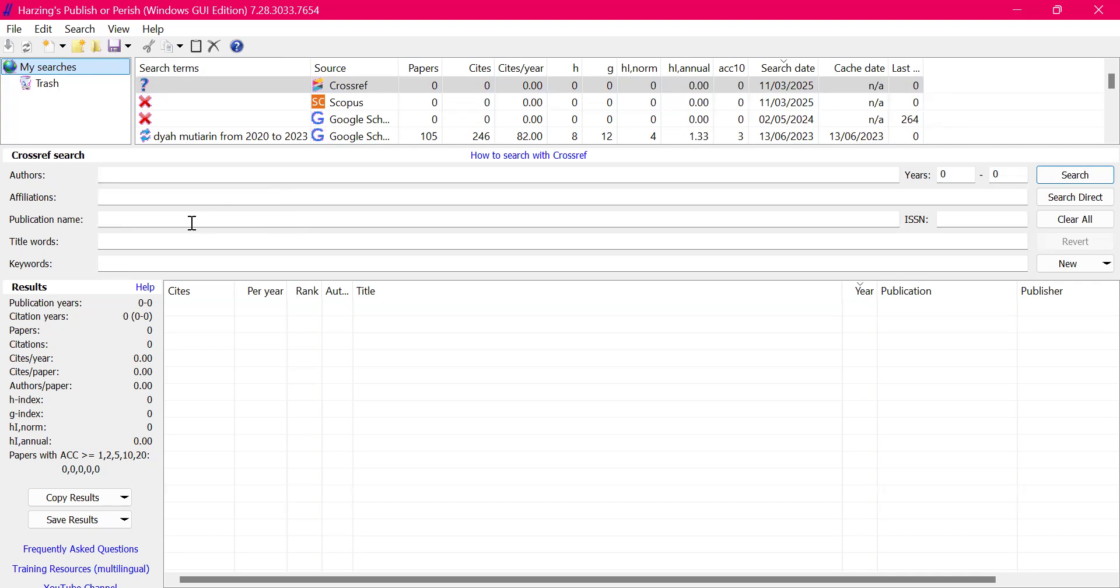
pyautogui.click(143, 246)
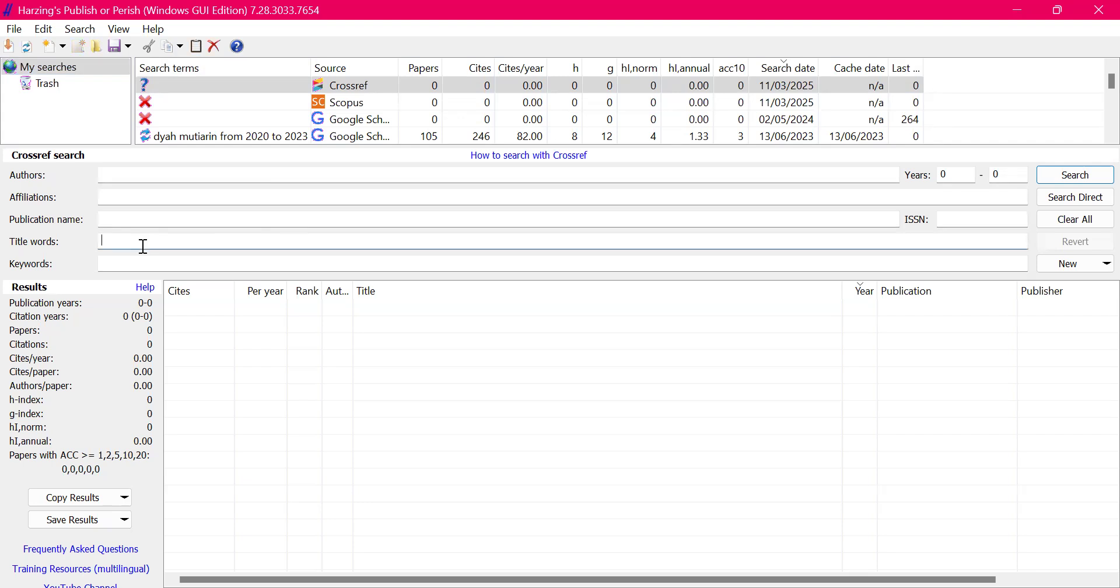
pyautogui.write('government')
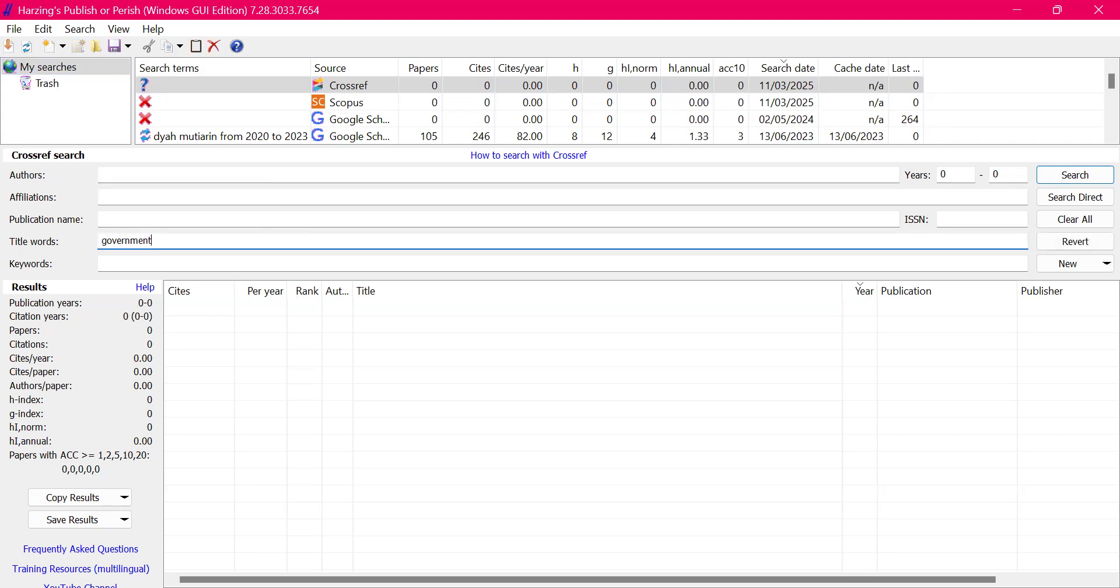
pyautogui.press('BackSpace')
pyautogui.press('BackSpace')
pyautogui.press('BackSpace')
pyautogui.press('BackSpace')
pyautogui.press('BackSpace')
pyautogui.press('BackSpace')
pyautogui.press('BackSpace')
pyautogui.press('BackSpace')
pyautogui.press('BackSpace')
pyautogui.press('BackSpace')
pyautogui.write('"government" "data driven"')
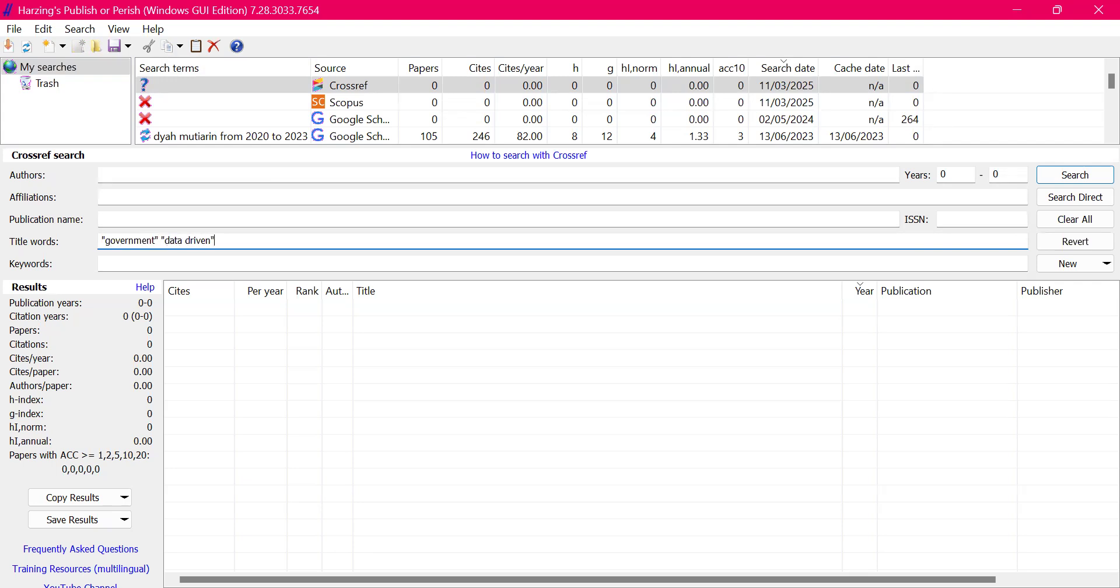
pyautogui.write(' "technology"')
# Step: Limit the Crossref search to the years 2020 to 2025 and run it
pyautogui.doubleClick(948, 175)
pyautogui.press('BackSpace')
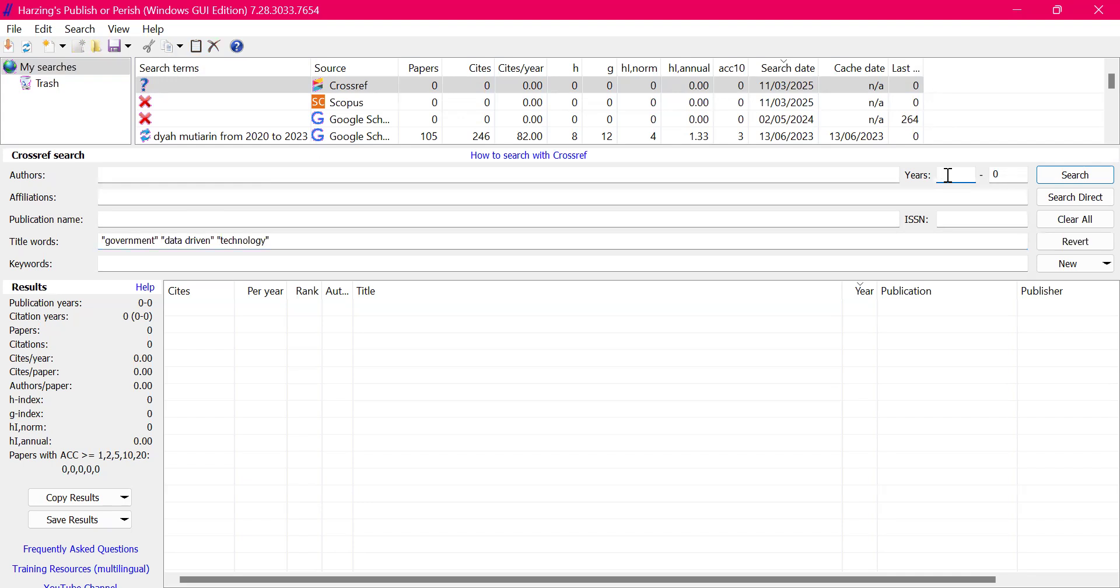
pyautogui.write('2020')
pyautogui.press('Tab')
pyautogui.write('2025')
pyautogui.click(1083, 179)
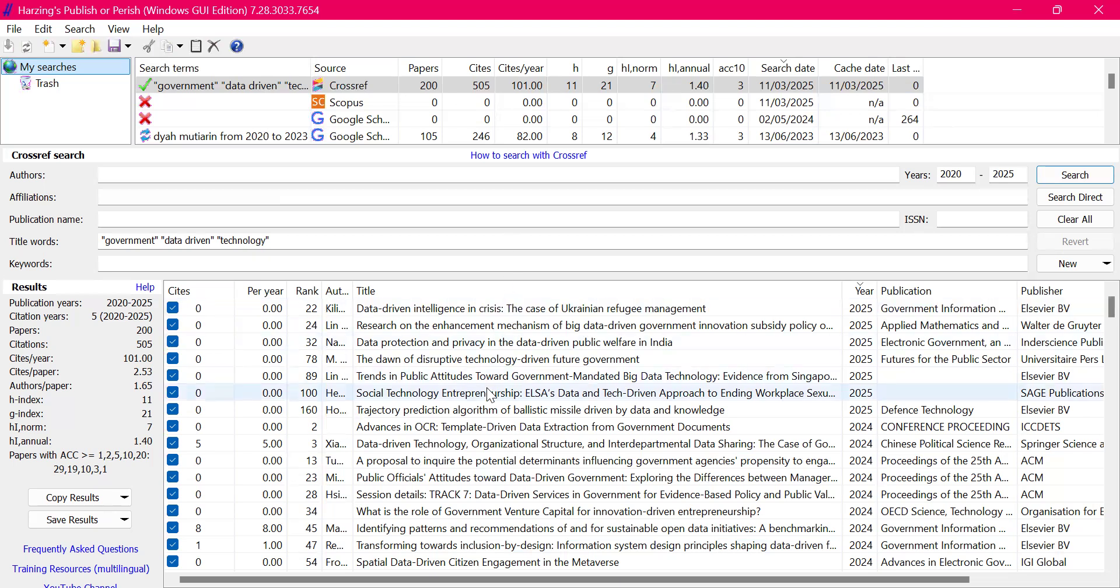
# Step: Examine the titles, citation counts and publication years of the papers in the Crossref results list
pyautogui.scroll(-3, 490, 395)
pyautogui.scroll(-15, 489, 394)
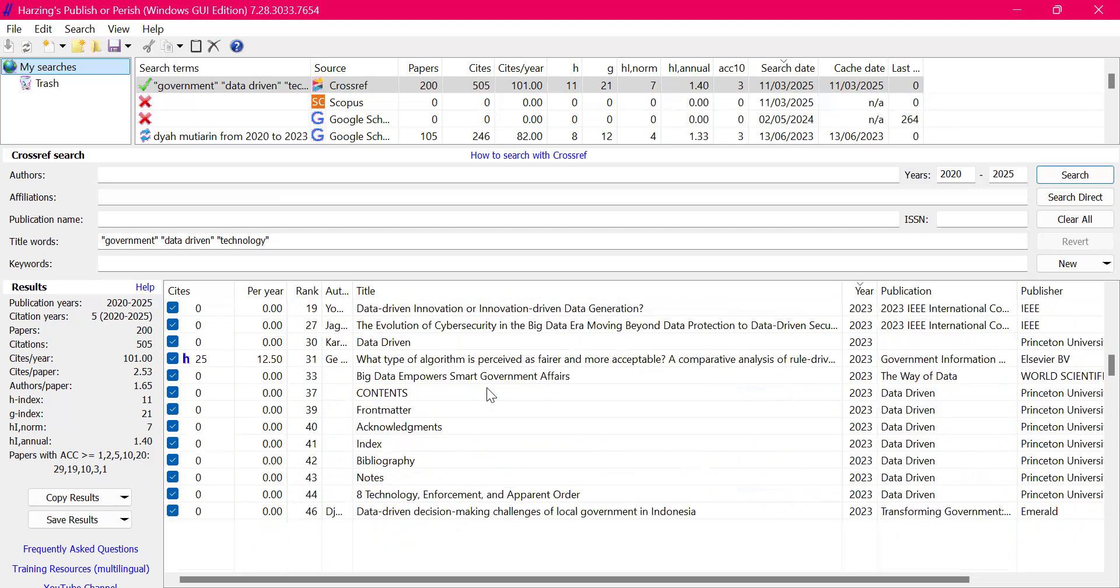
pyautogui.scroll(-15, 489, 394)
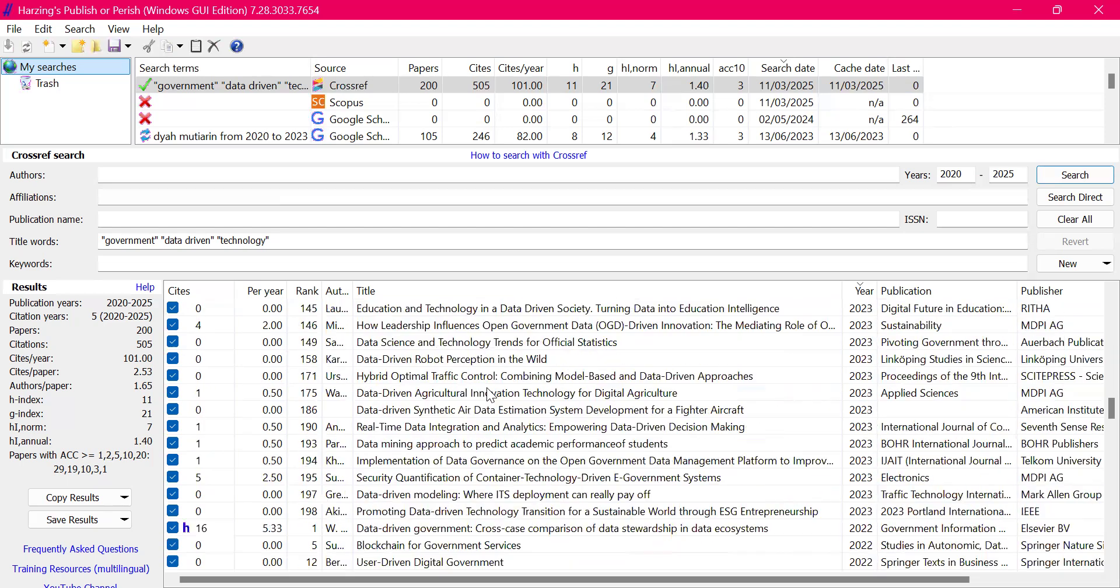
pyautogui.scroll(-15, 490, 395)
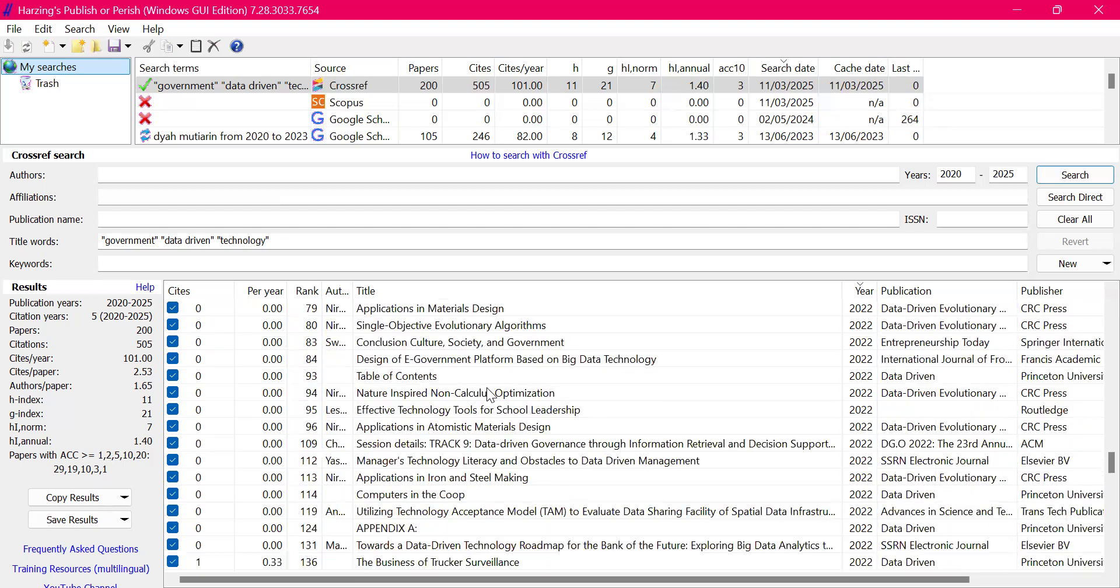
pyautogui.scroll(-2, 489, 395)
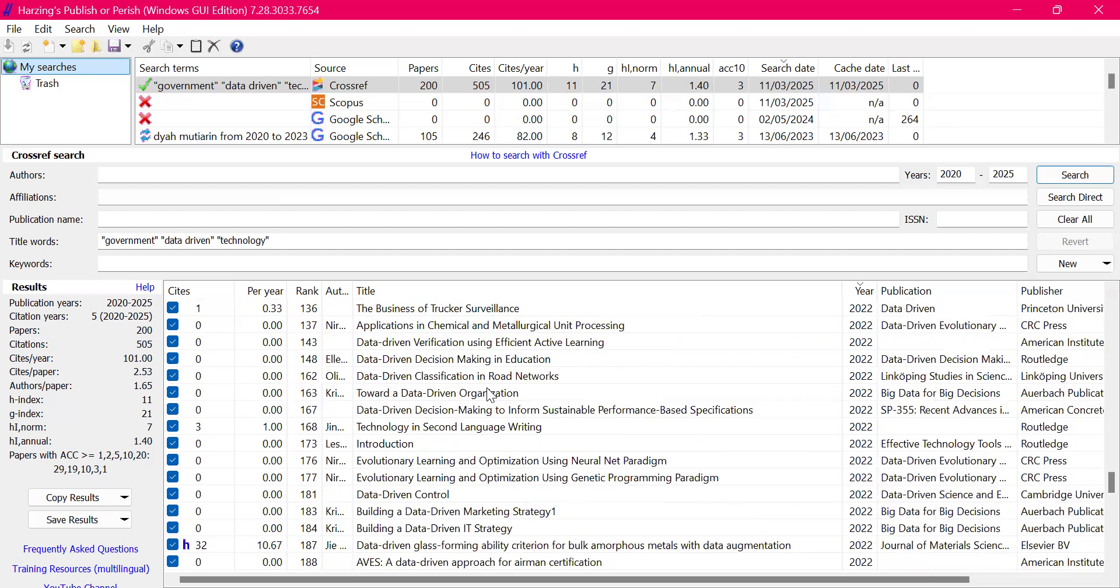
pyautogui.scroll(-1, 489, 394)
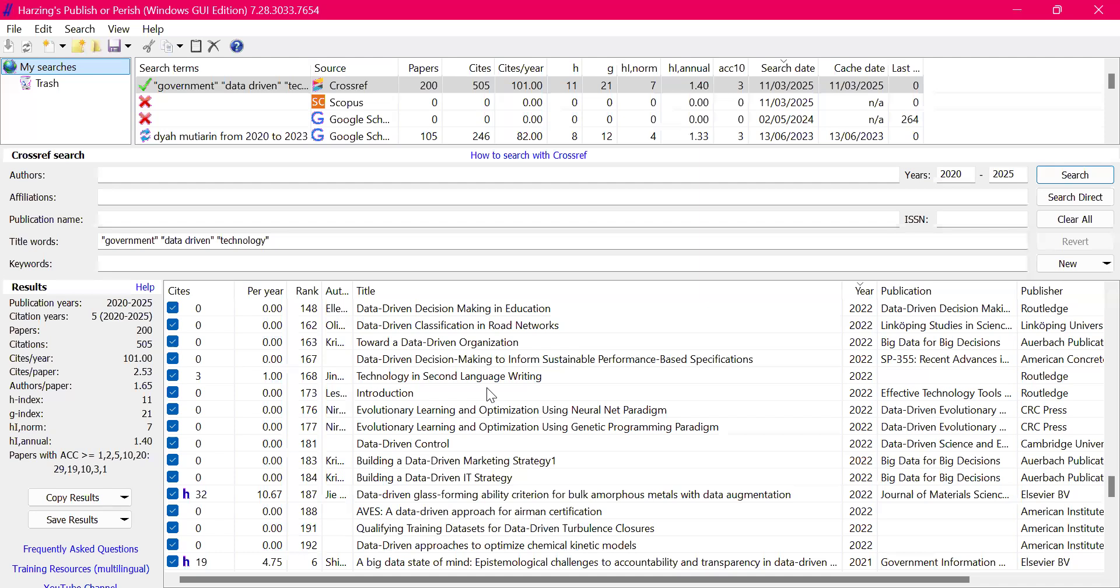
pyautogui.scroll(-10, 486, 388)
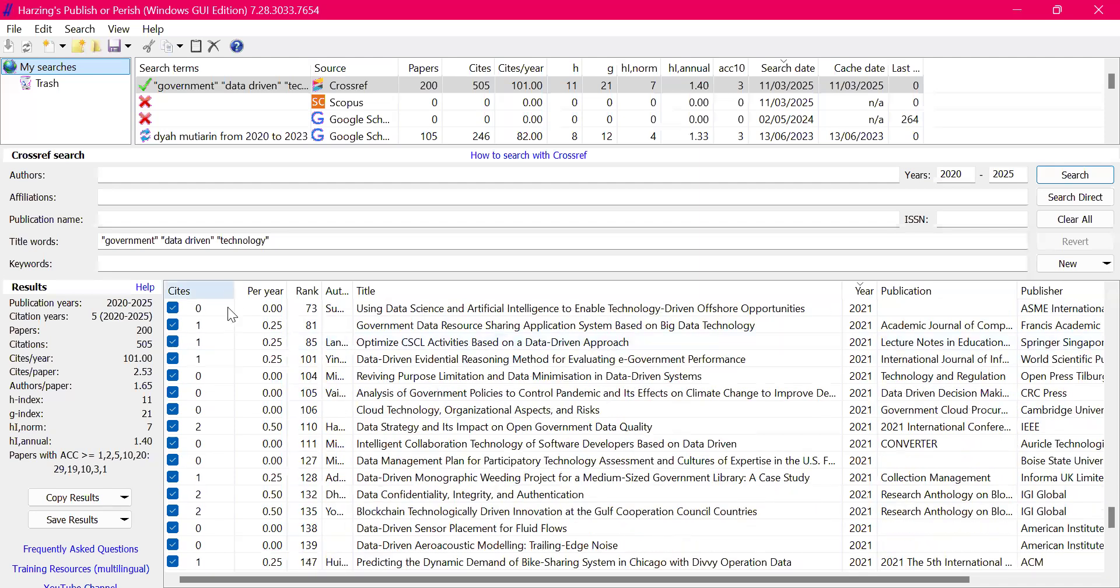
pyautogui.scroll(20, 216, 321)
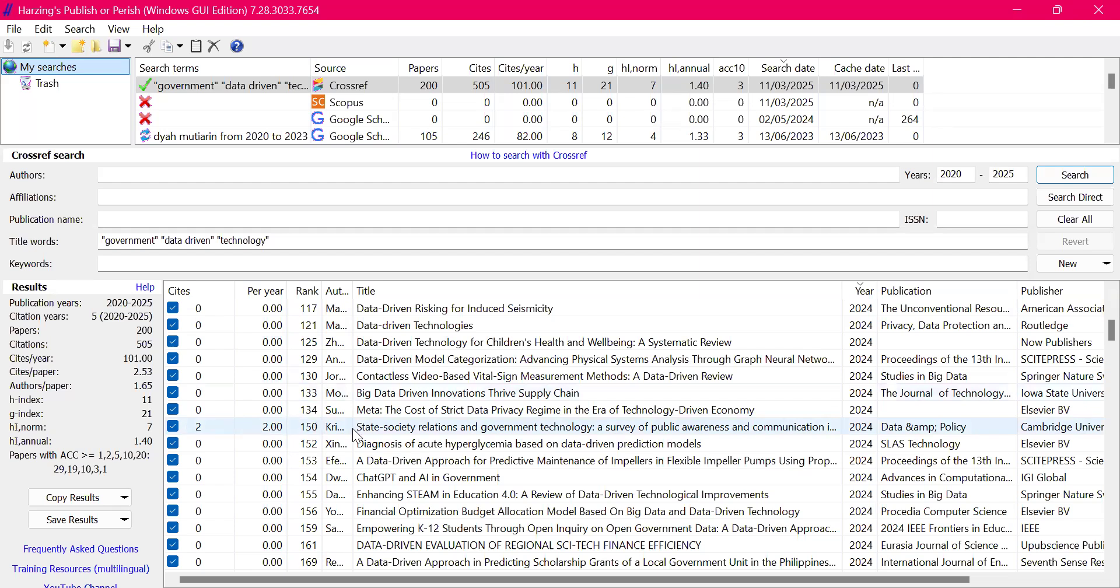
# Step: Widen the Authors column and review the results down to the 2020 papers, including their publishers and document types
pyautogui.moveTo(352, 290); pyautogui.dragTo(410, 290)
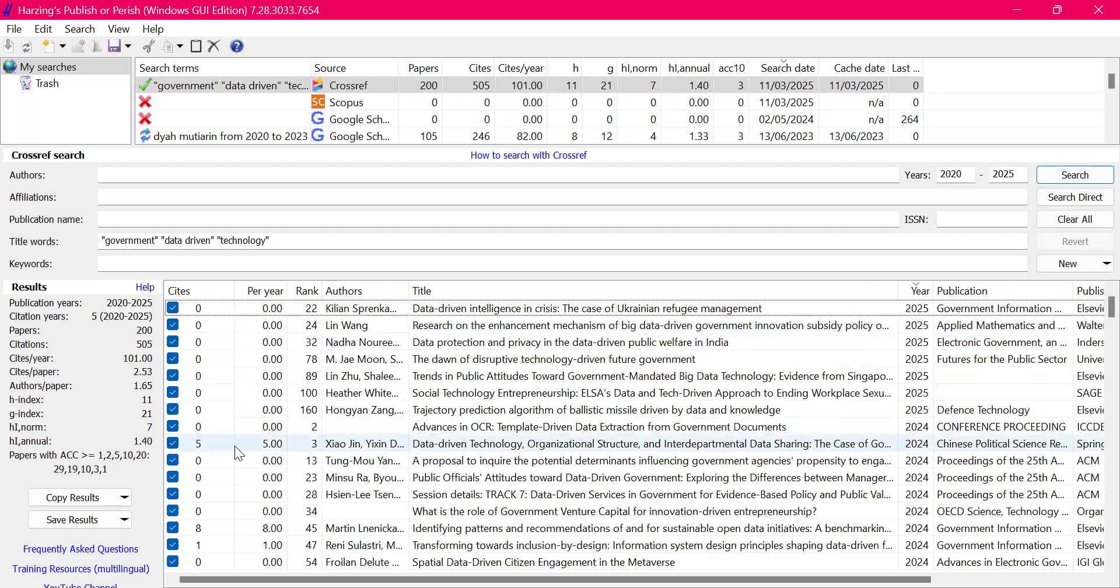
pyautogui.scroll(-1, 237, 425)
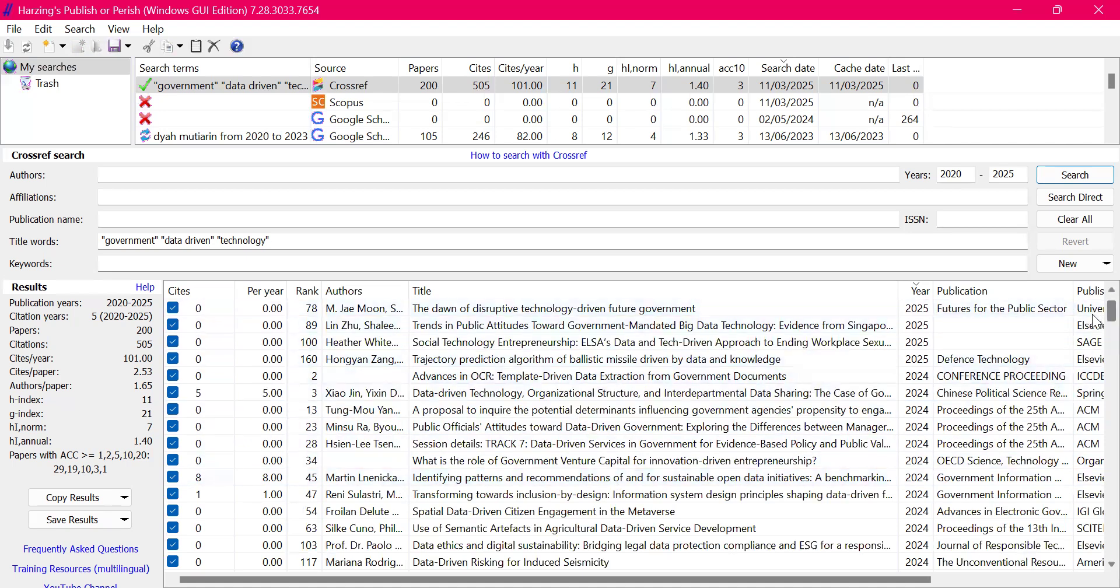
pyautogui.scroll(-5, 1094, 323)
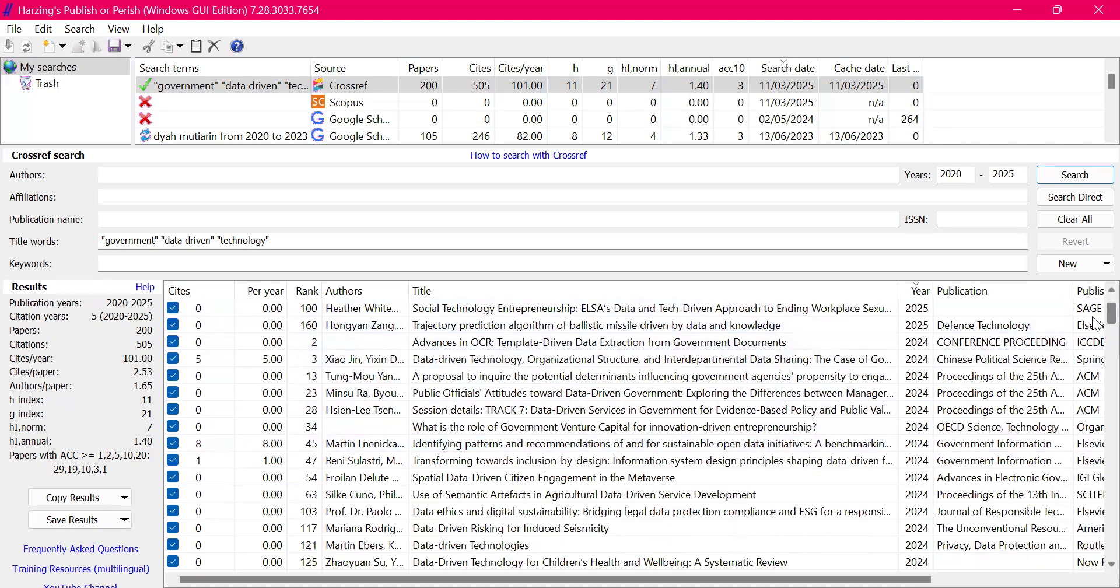
pyautogui.scroll(-2, 1094, 341)
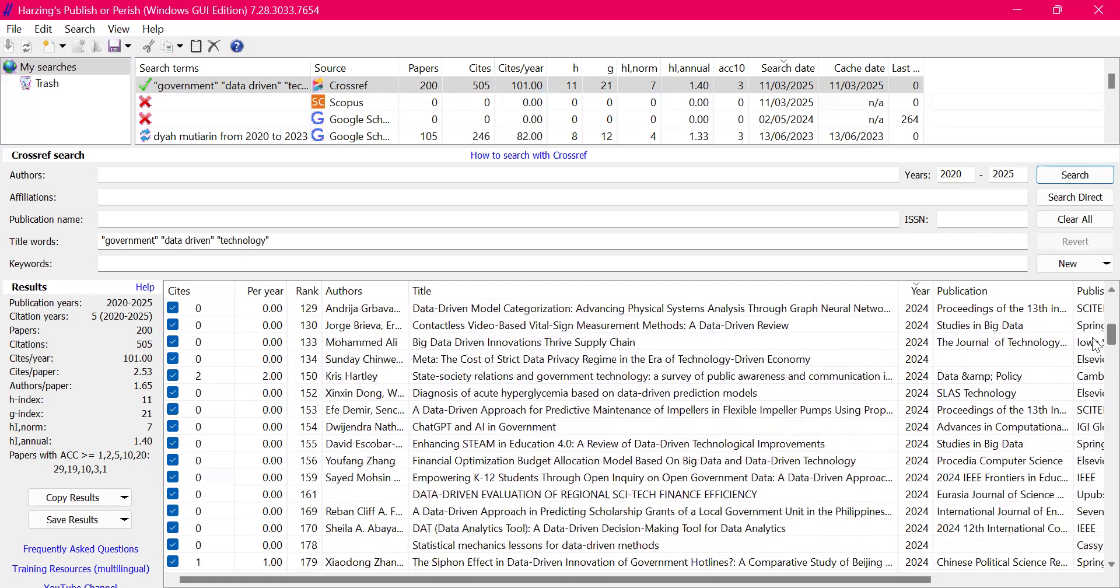
pyautogui.scroll(-1, 1096, 344)
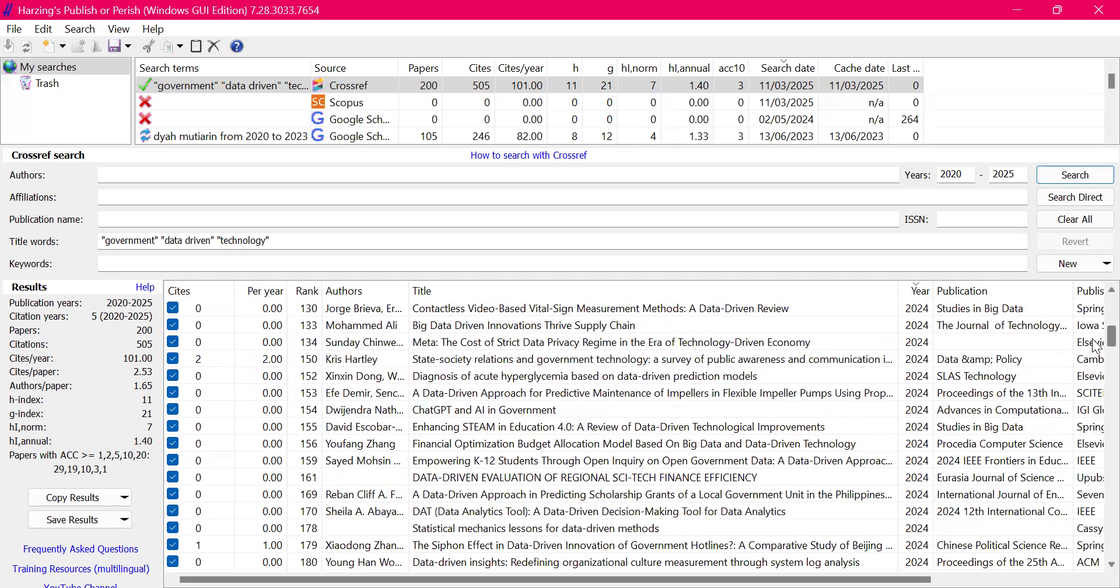
pyautogui.scroll(-10, 1095, 346)
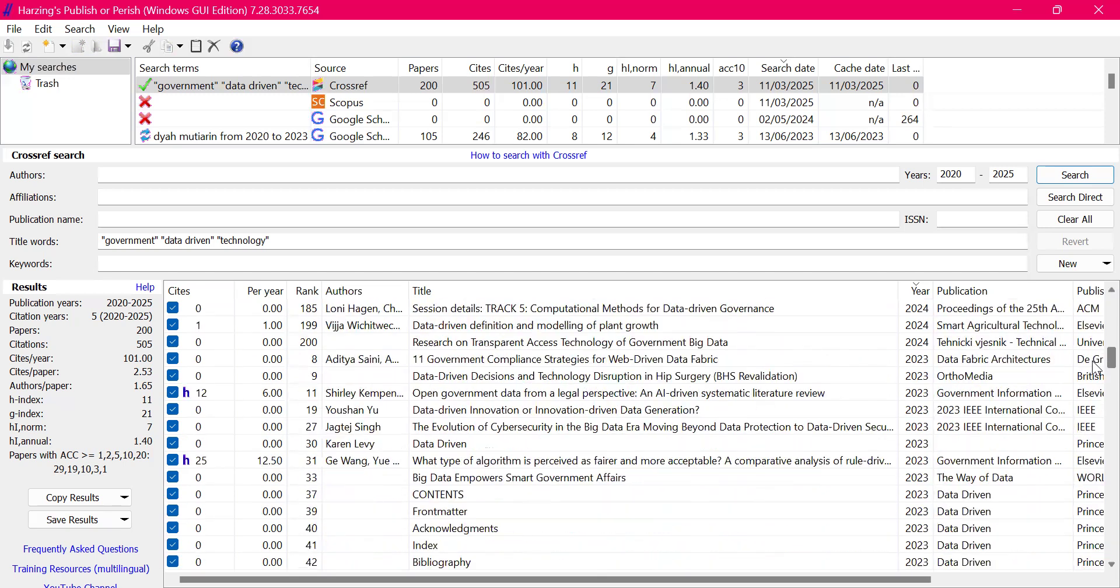
pyautogui.scroll(-15, 1094, 385)
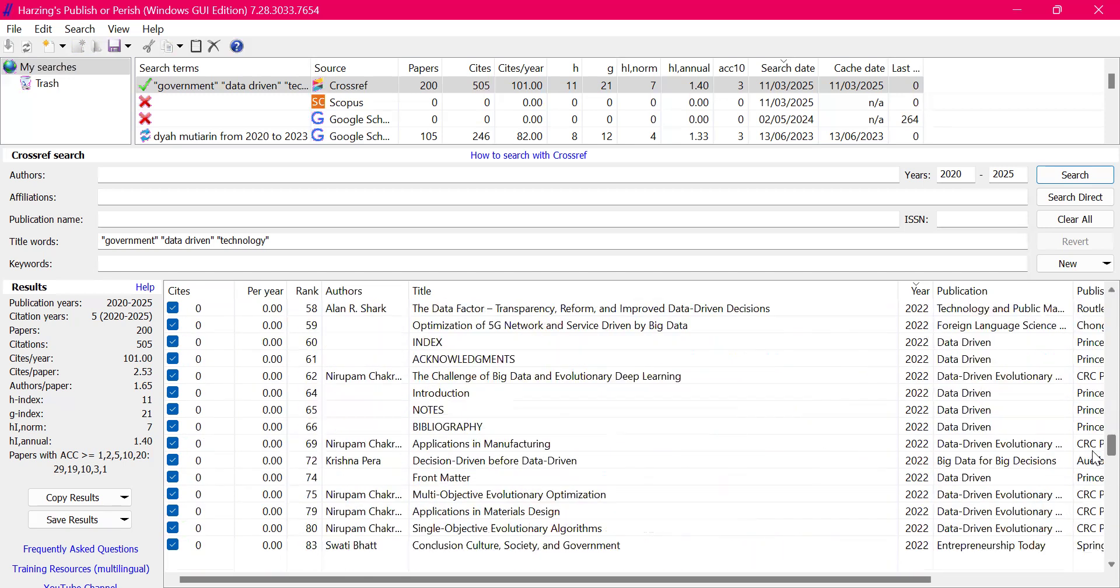
pyautogui.scroll(-10, 1094, 514)
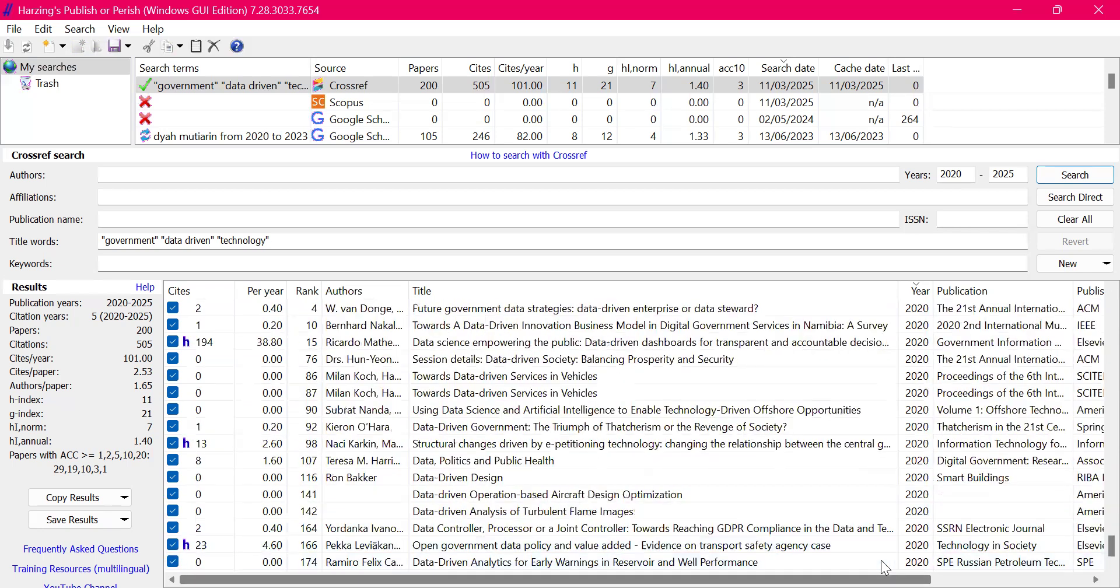
pyautogui.hscroll(5, 916, 566)
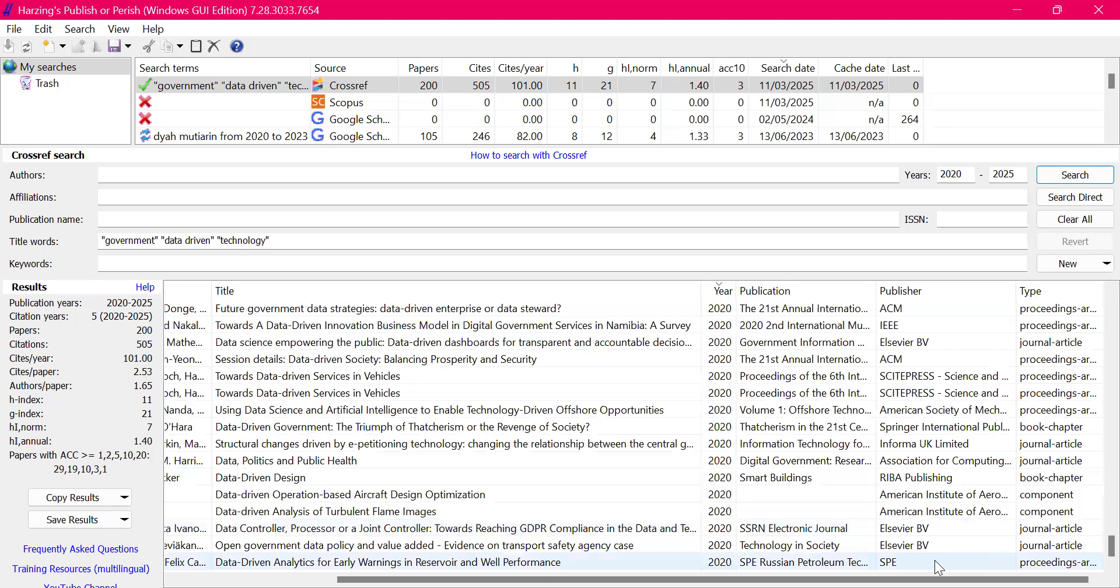
pyautogui.hscroll(-5, 893, 566)
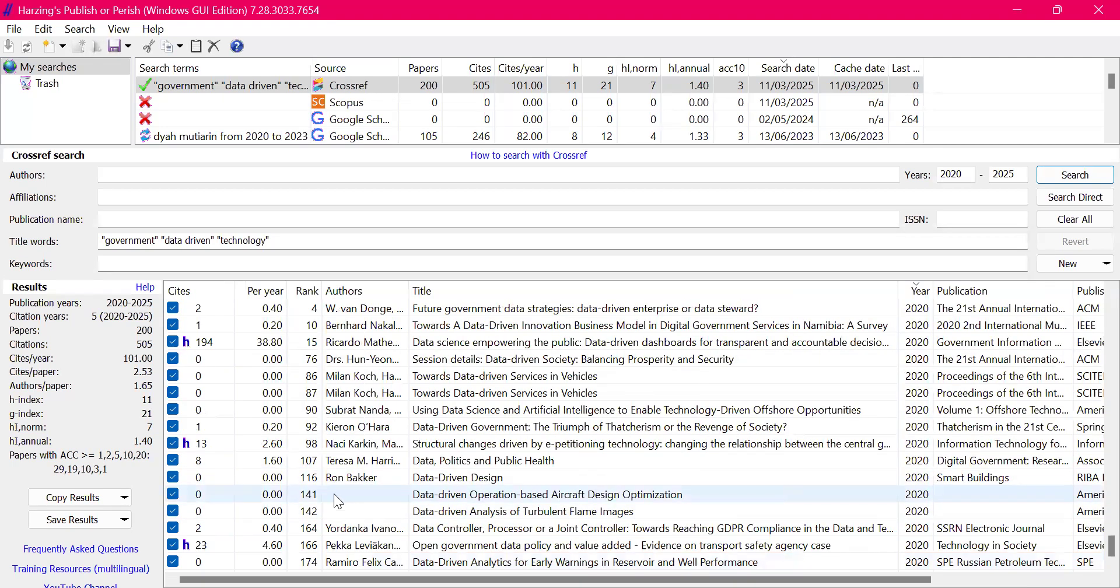
# Step: Save the Crossref results as a CSV file named "data driven government technology" in Downloads
pyautogui.click(108, 500)
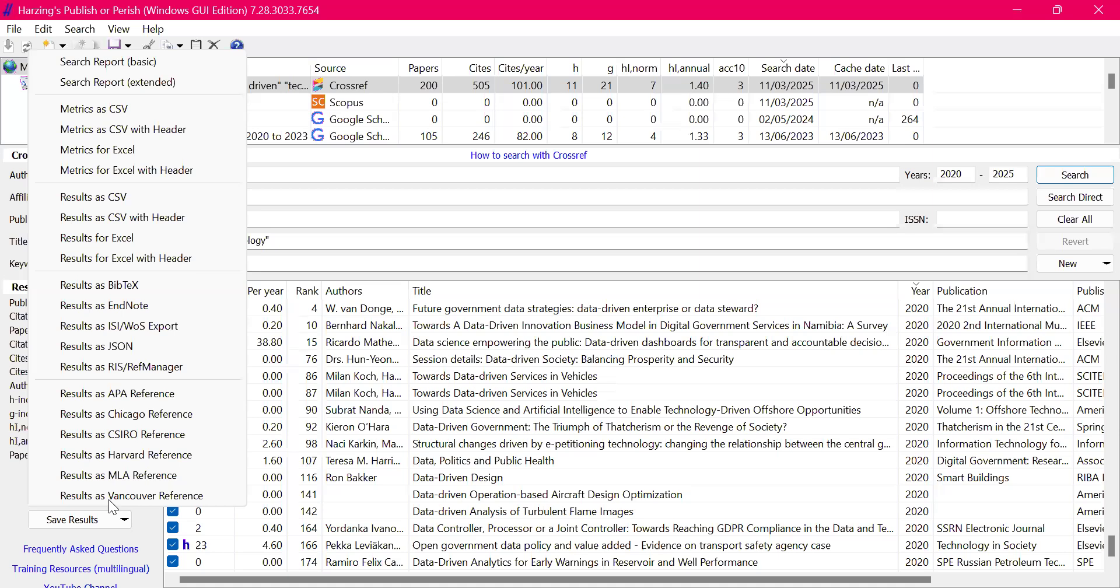
pyautogui.click(91, 202)
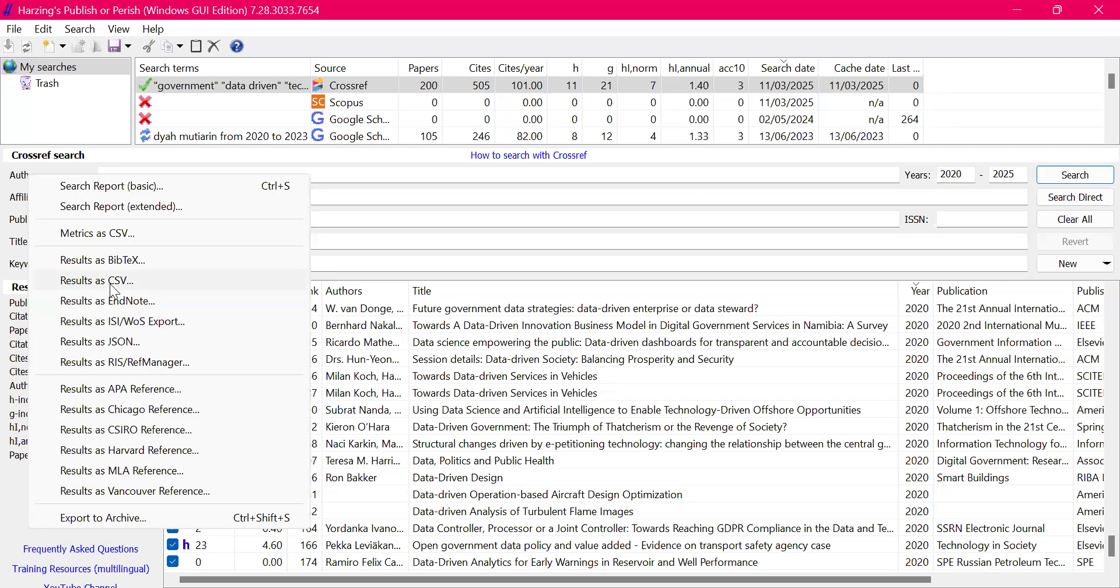
pyautogui.click(109, 284)
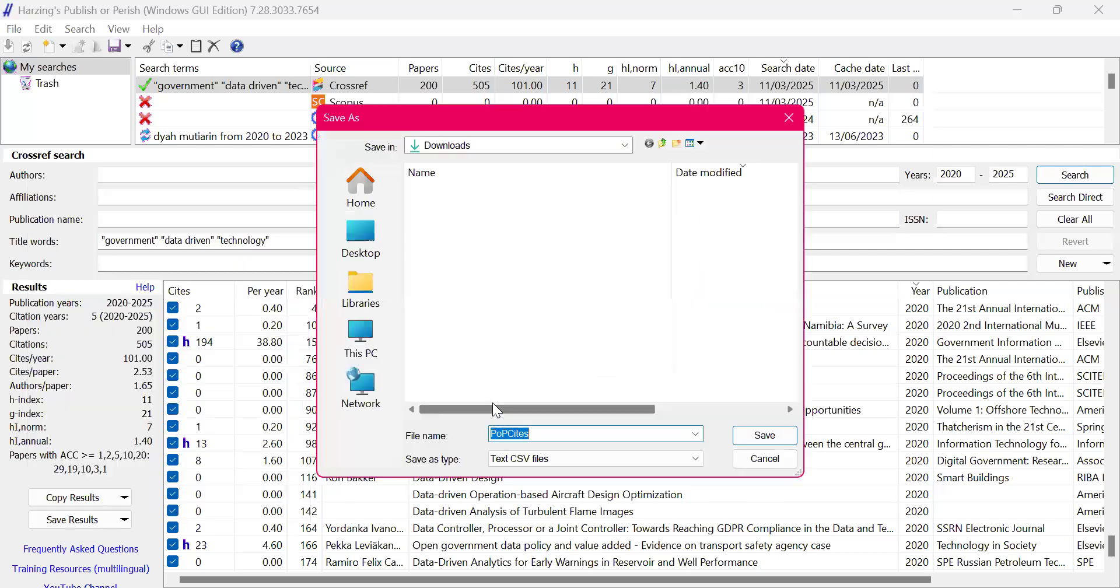
pyautogui.write('d')
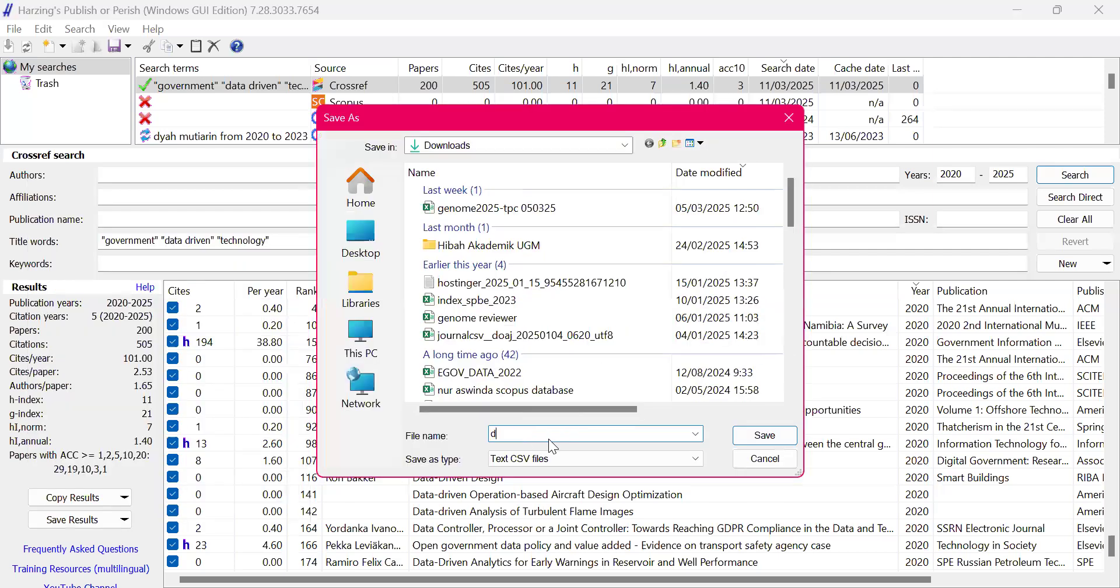
pyautogui.write('ata driven')
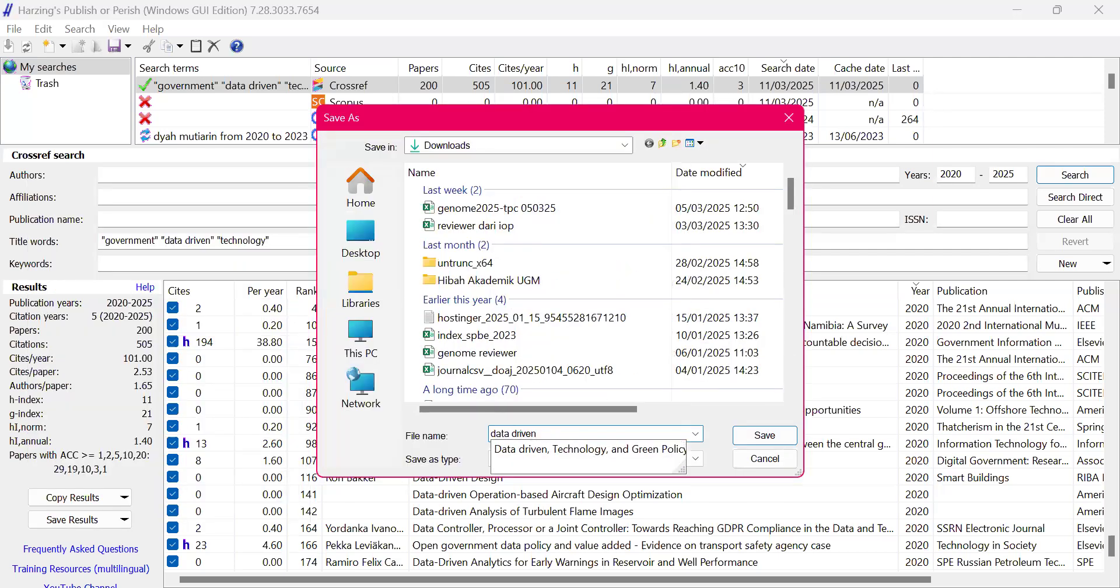
pyautogui.write(' governmen')
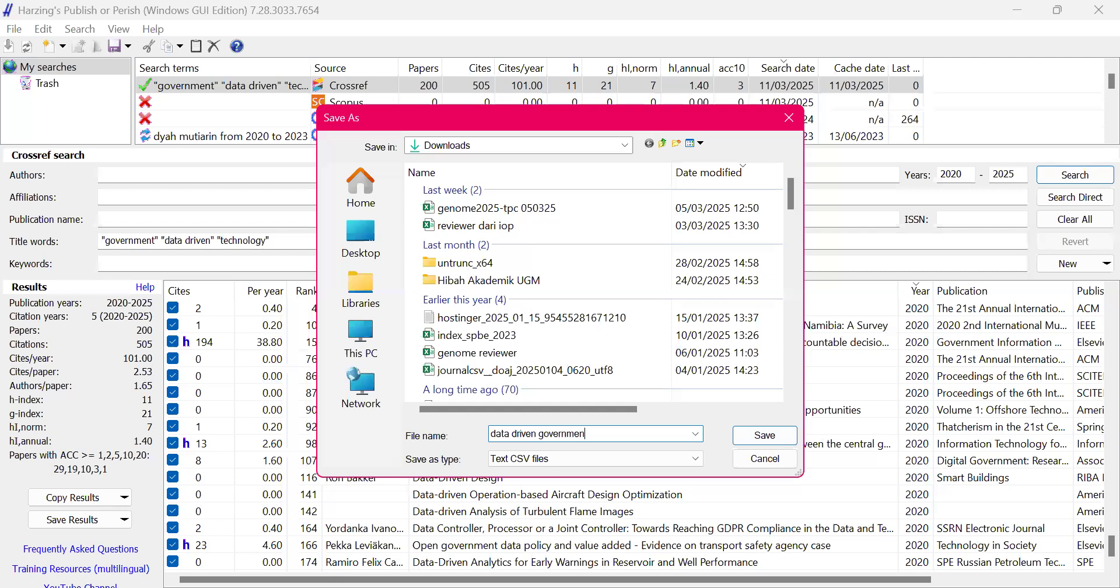
pyautogui.write('t technology')
pyautogui.click(760, 439)
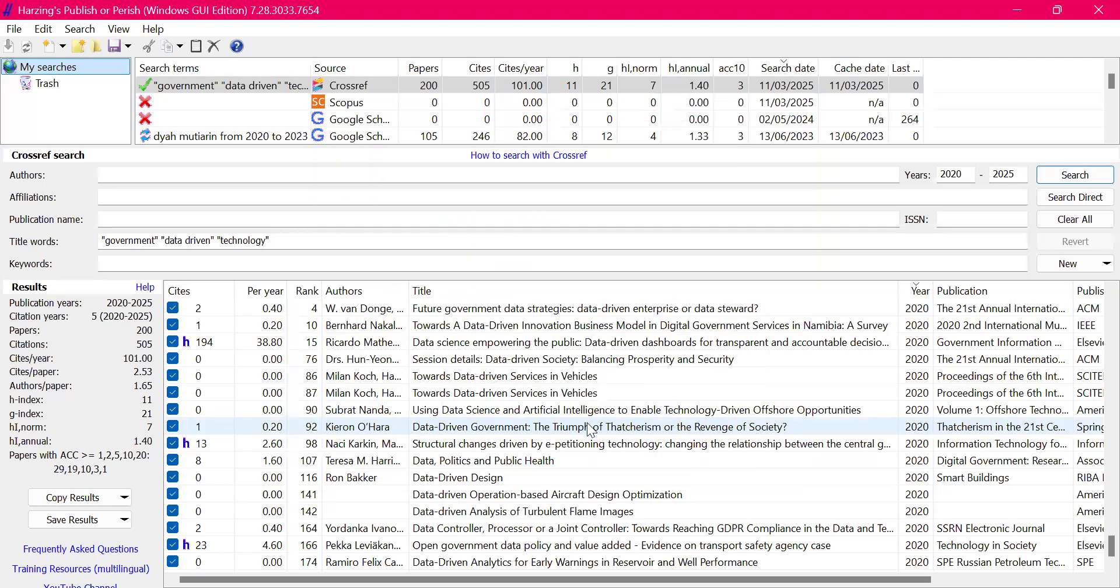
# Step: Try to run a new Web of Science search with the same title words and years, and dismiss the error message
pyautogui.moveTo(583, 579); pyautogui.dragTo(741, 580)
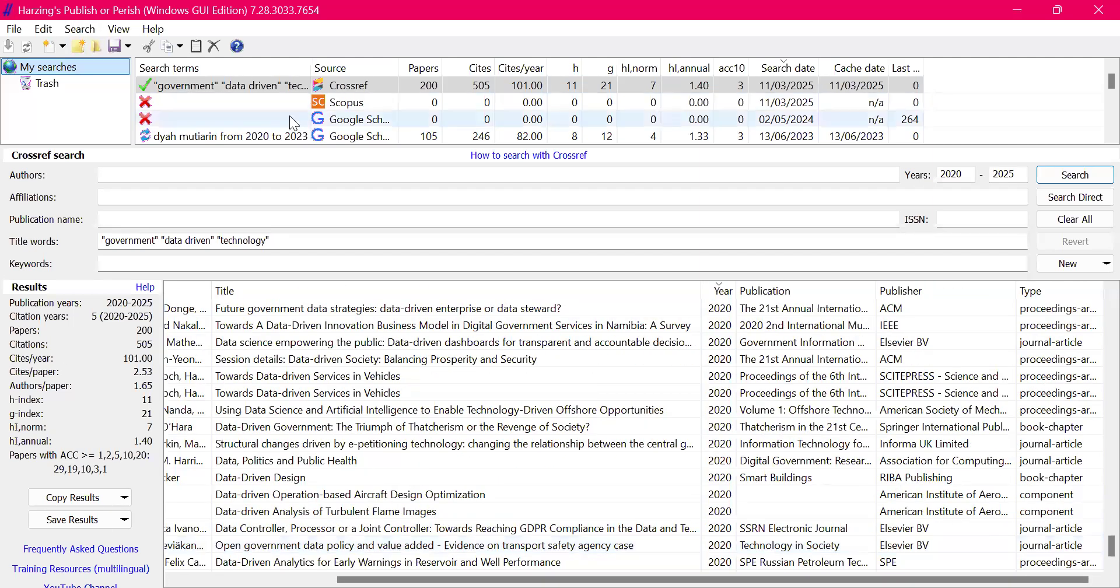
pyautogui.click(1097, 269)
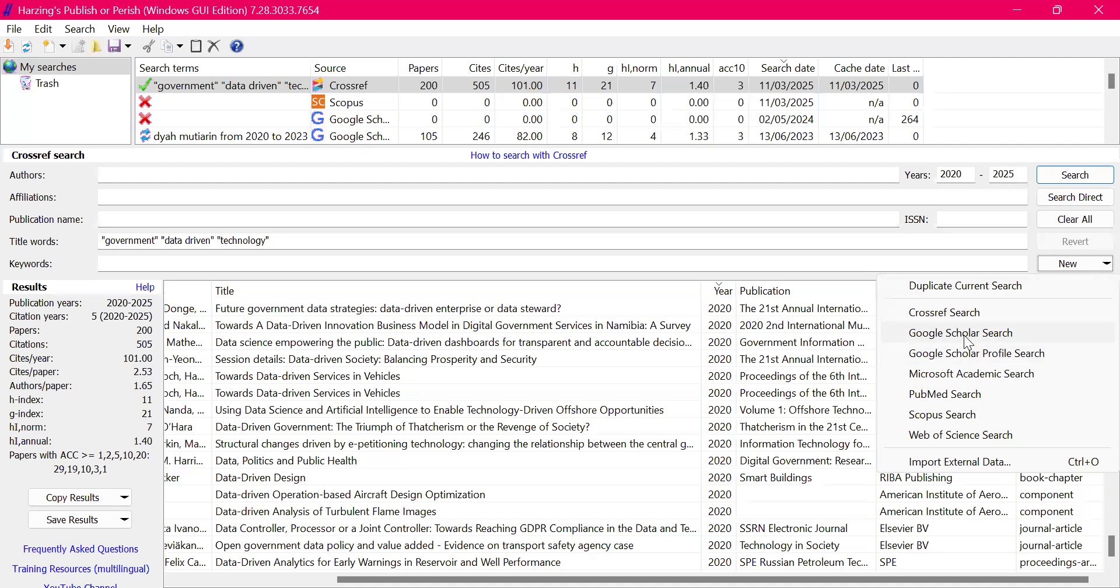
pyautogui.click(948, 442)
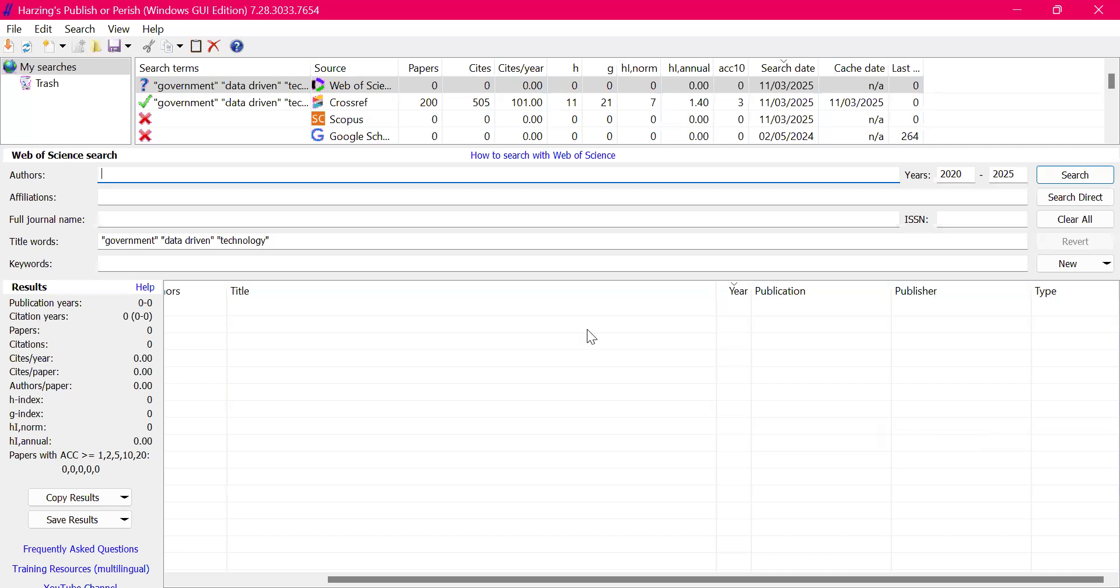
pyautogui.click(1054, 174)
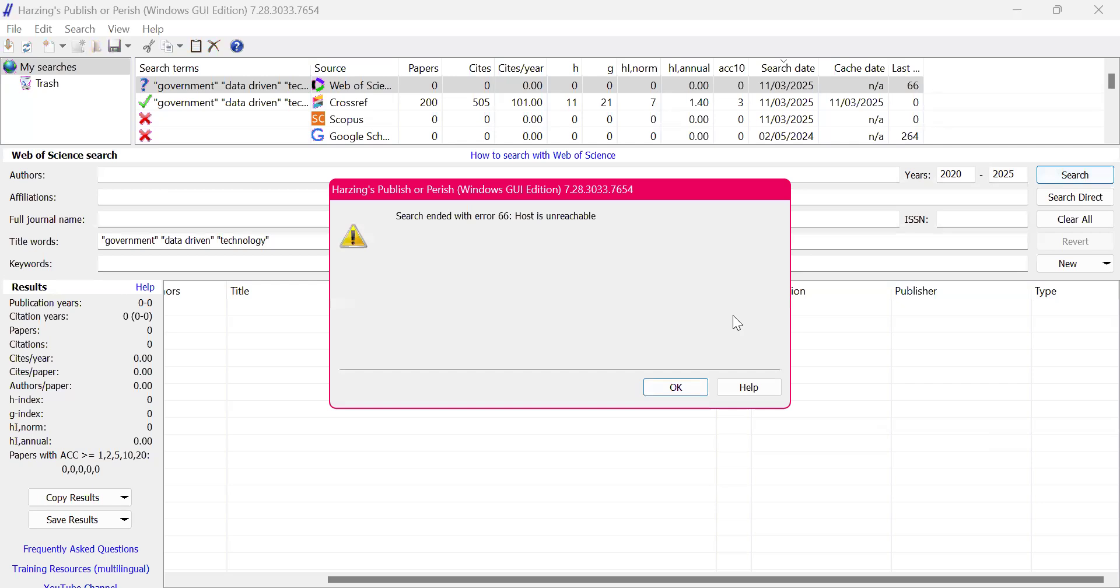
pyautogui.click(677, 389)
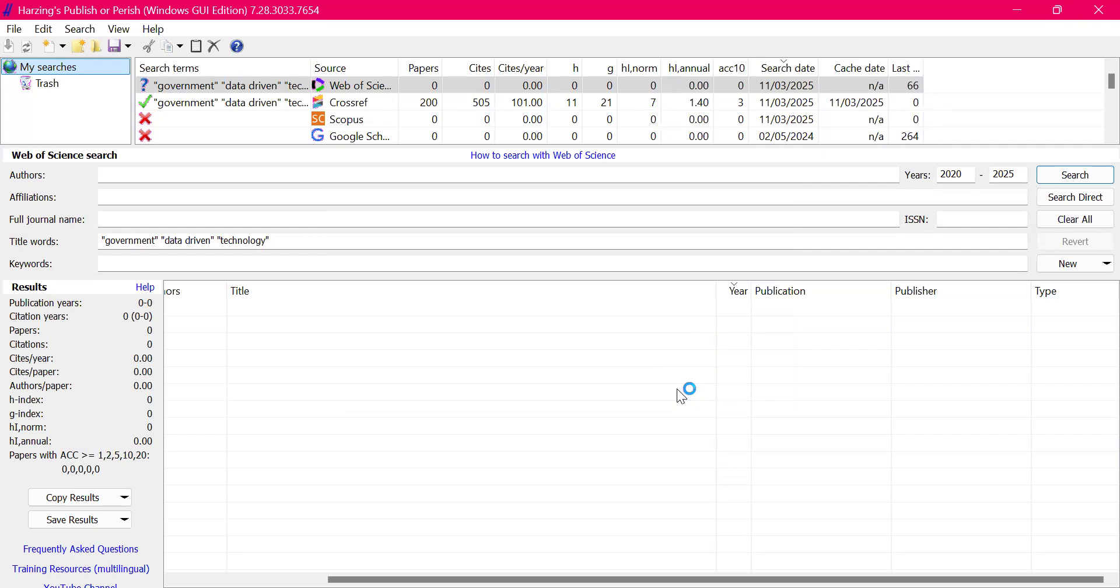
# Step: Create another Crossref search with the current title words and years
pyautogui.click(1089, 266)
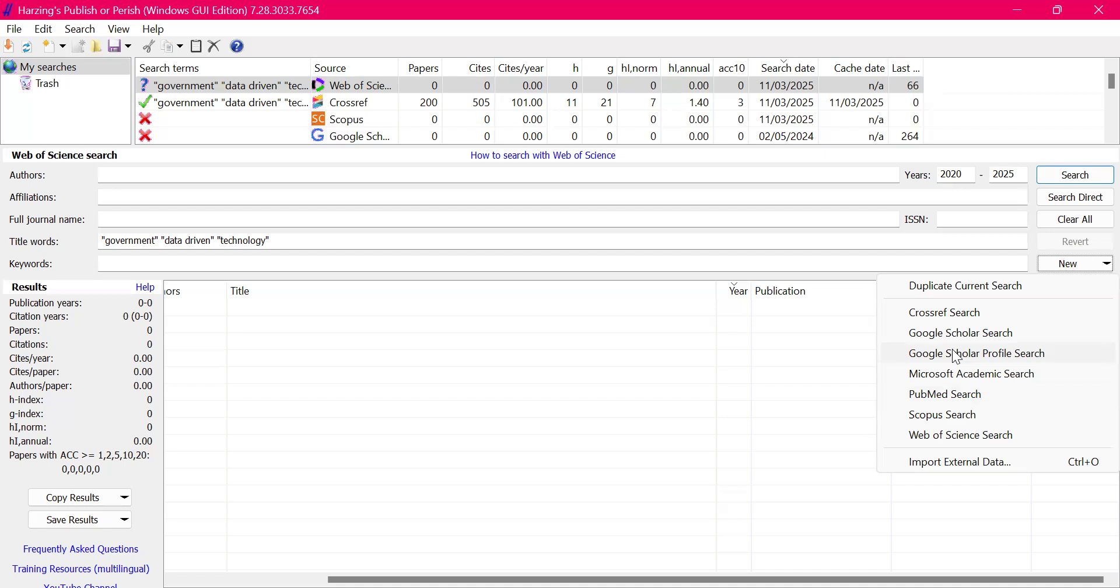
pyautogui.click(471, 337)
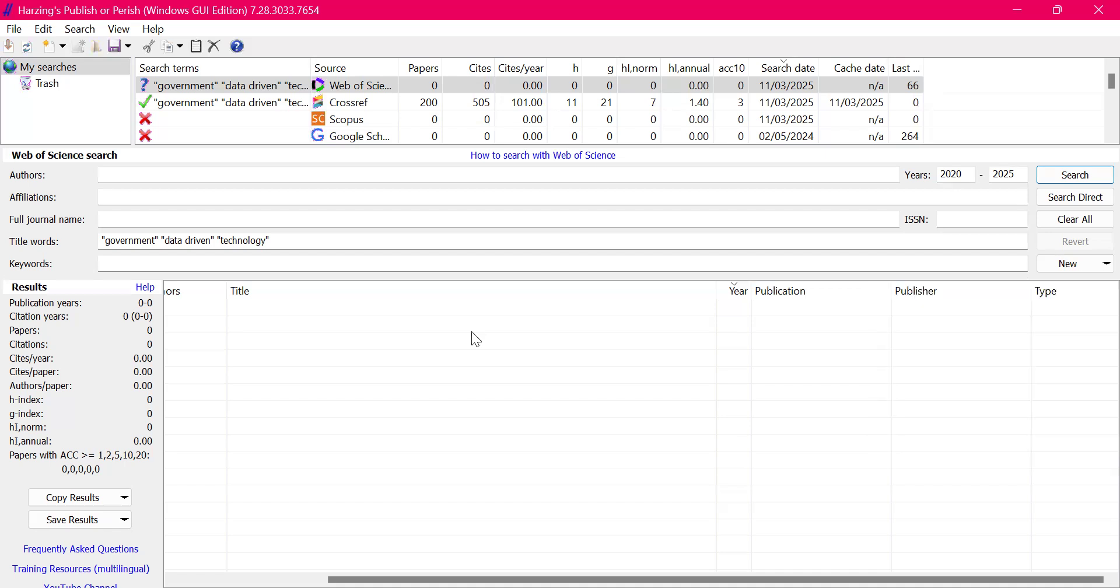
pyautogui.click(1075, 267)
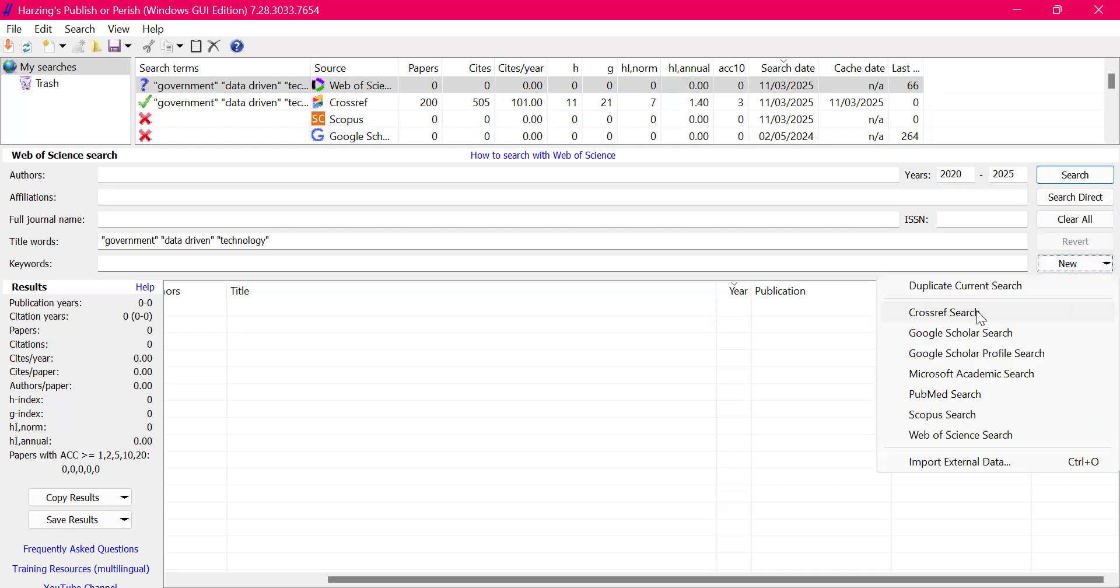
pyautogui.click(980, 318)
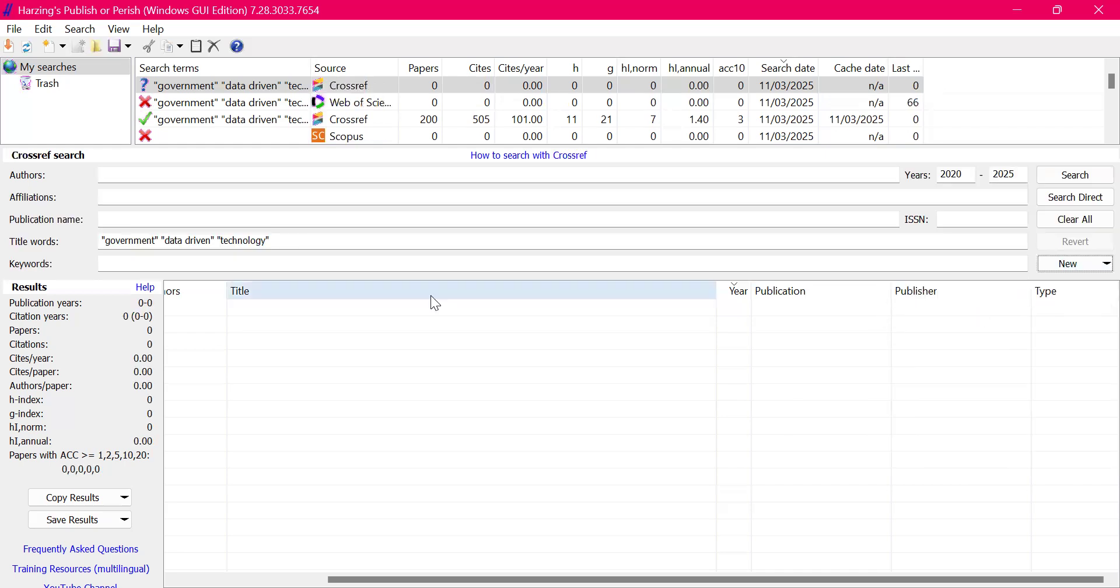
# Step: Create a new Google Scholar search, replacing the title words with the researcher's full name as author
pyautogui.click(1088, 266)
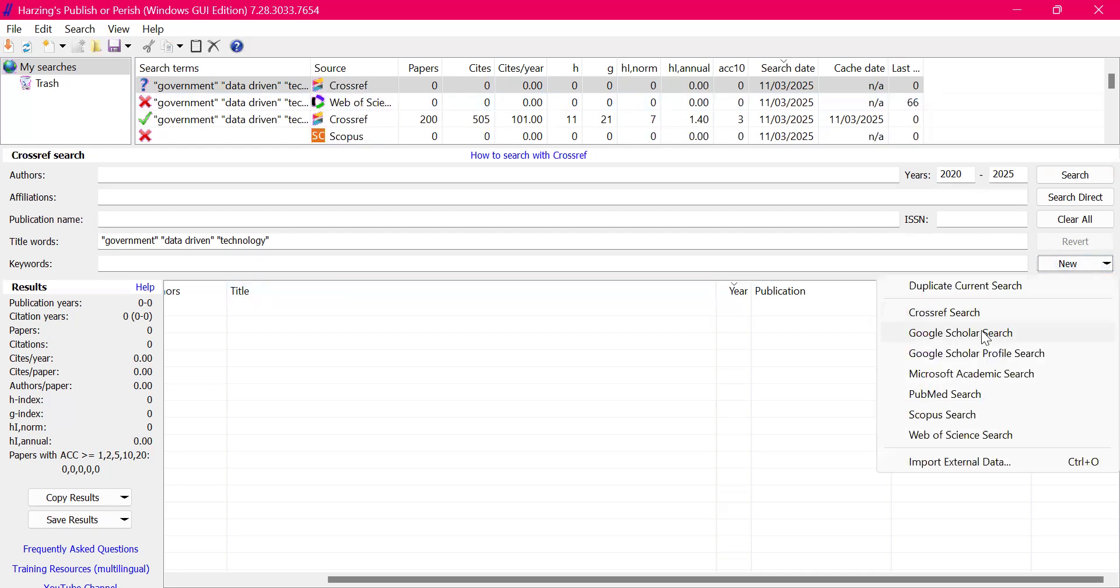
pyautogui.click(987, 331)
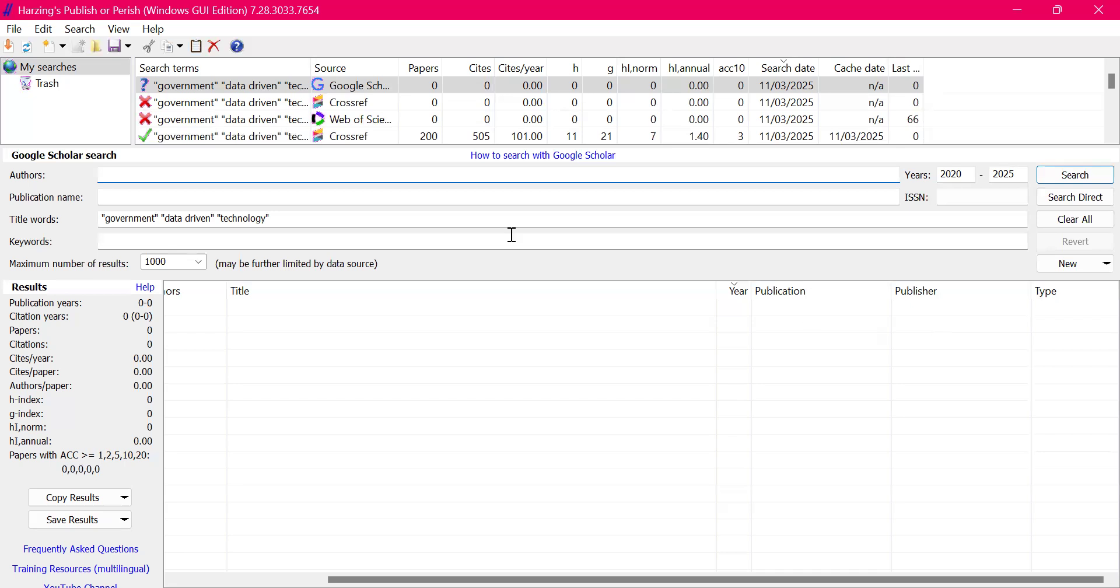
pyautogui.tripleClick(406, 224)
pyautogui.press('Delete')
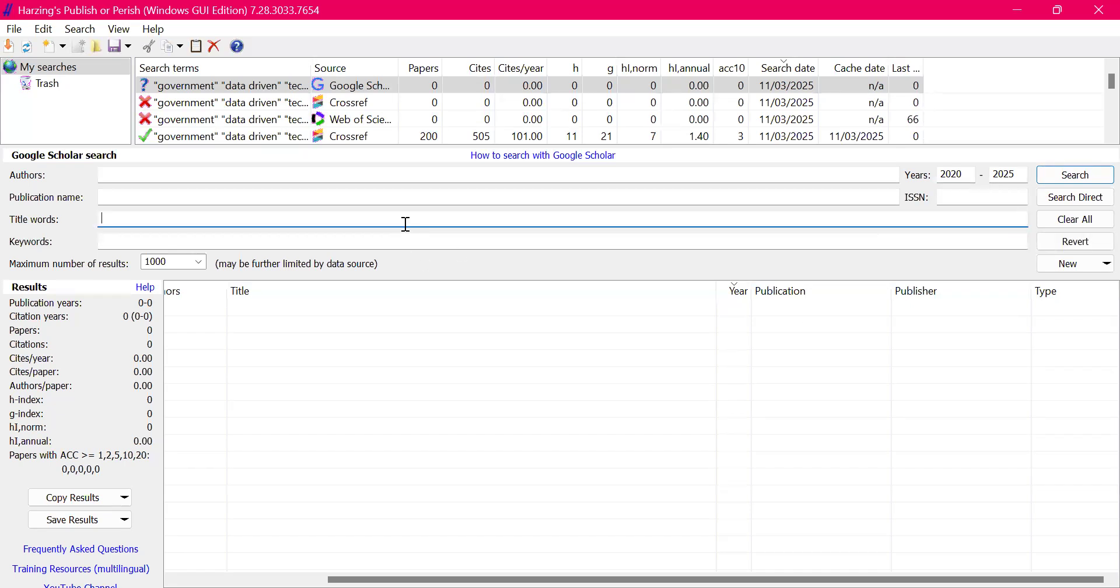
pyautogui.click(278, 170)
pyautogui.write('achmad nurmandi')
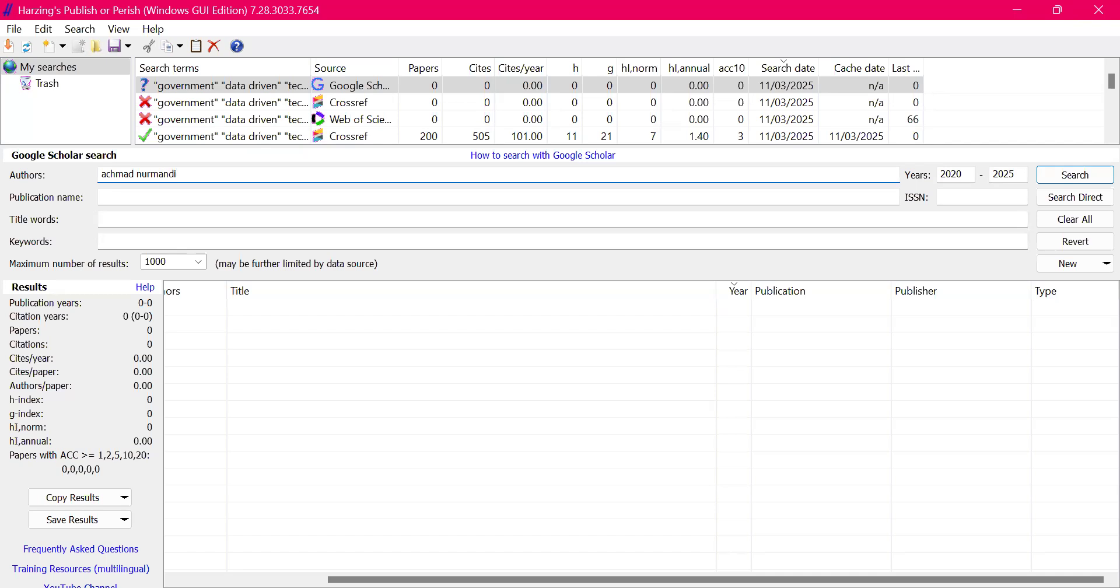
# Step: Remove both year limits, try to run the Google Scholar author search and dismiss the error message
pyautogui.click(968, 179)
pyautogui.press('BackSpace')
pyautogui.press('BackSpace')
pyautogui.press('BackSpace')
pyautogui.press('BackSpace')
pyautogui.click(1019, 174)
pyautogui.press('BackSpace')
pyautogui.press('BackSpace')
pyautogui.press('BackSpace')
pyautogui.press('BackSpace')
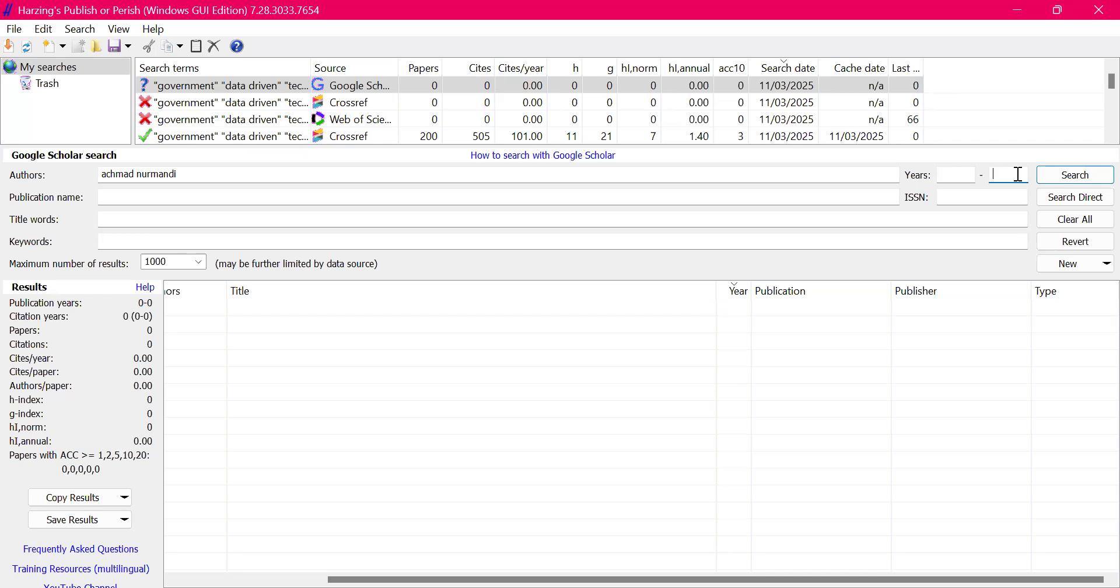
pyautogui.click(1072, 185)
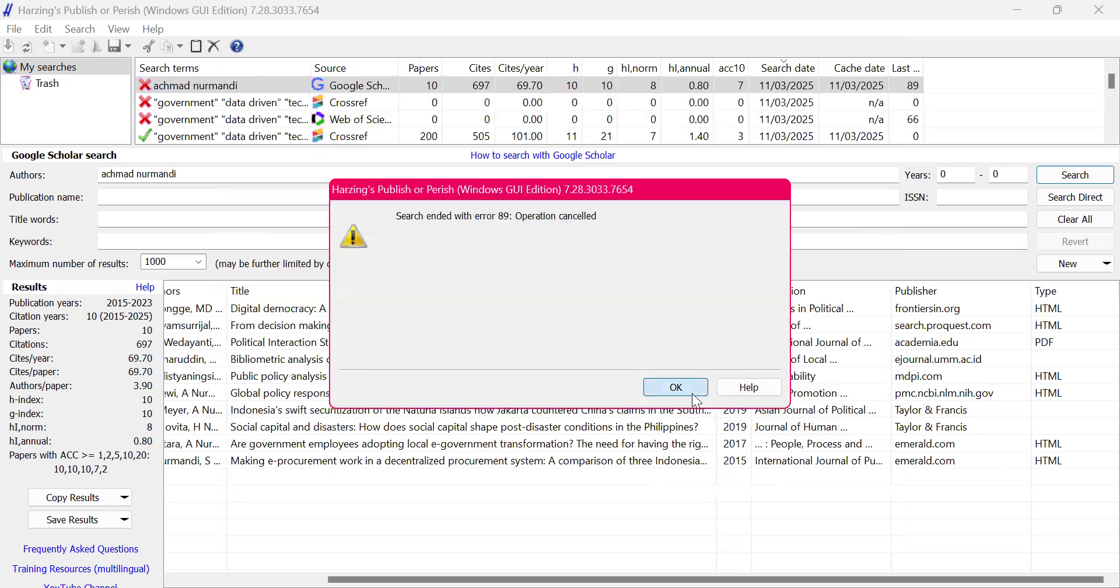
pyautogui.click(676, 388)
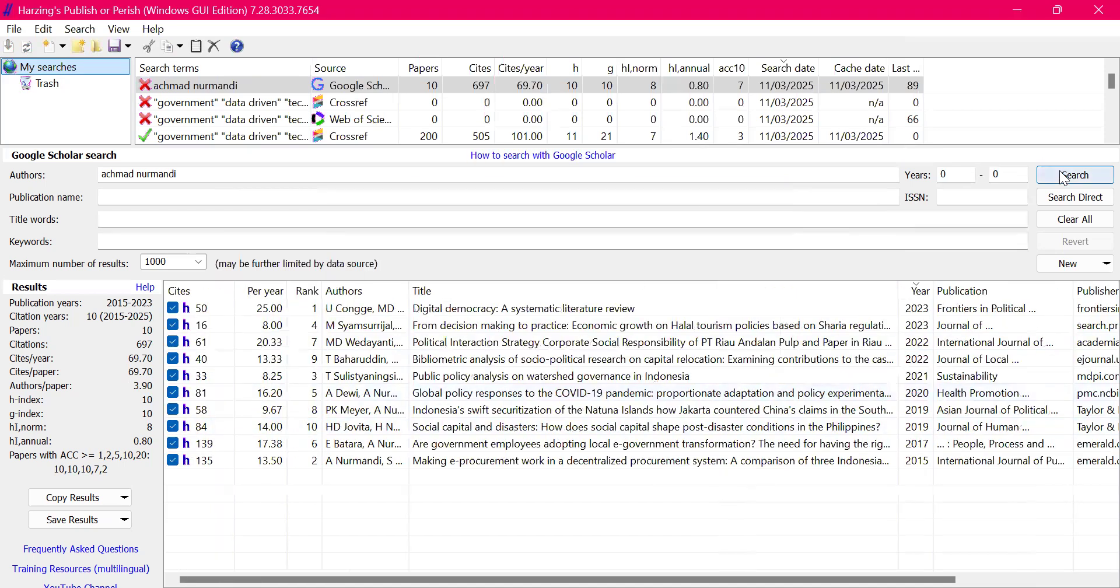
# Step: Limit the Google Scholar author search to the years 2010 to 2025 and run it
pyautogui.click(955, 177)
pyautogui.press('BackSpace')
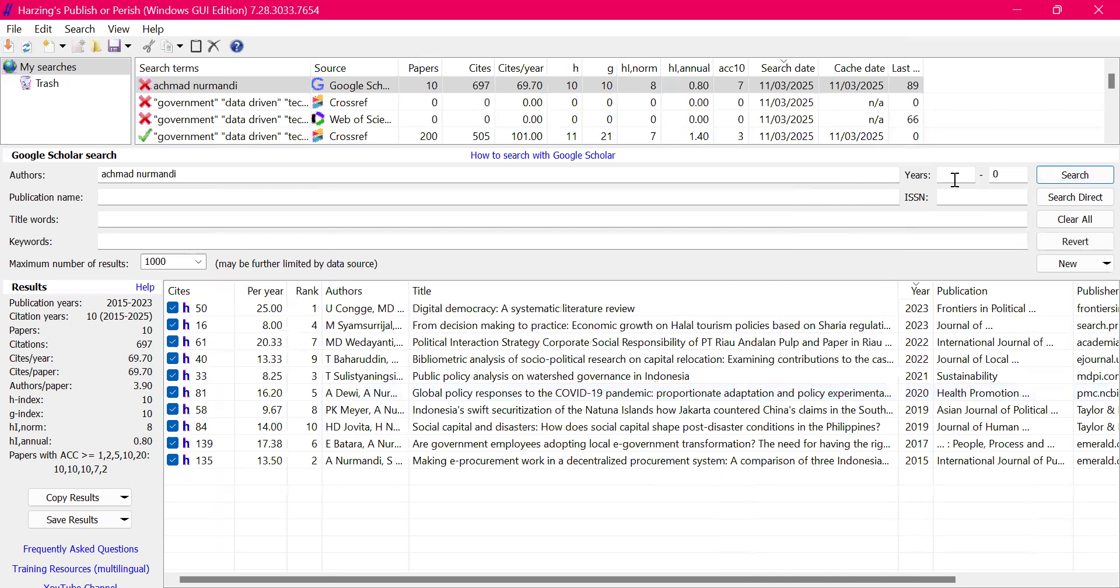
pyautogui.write('2010')
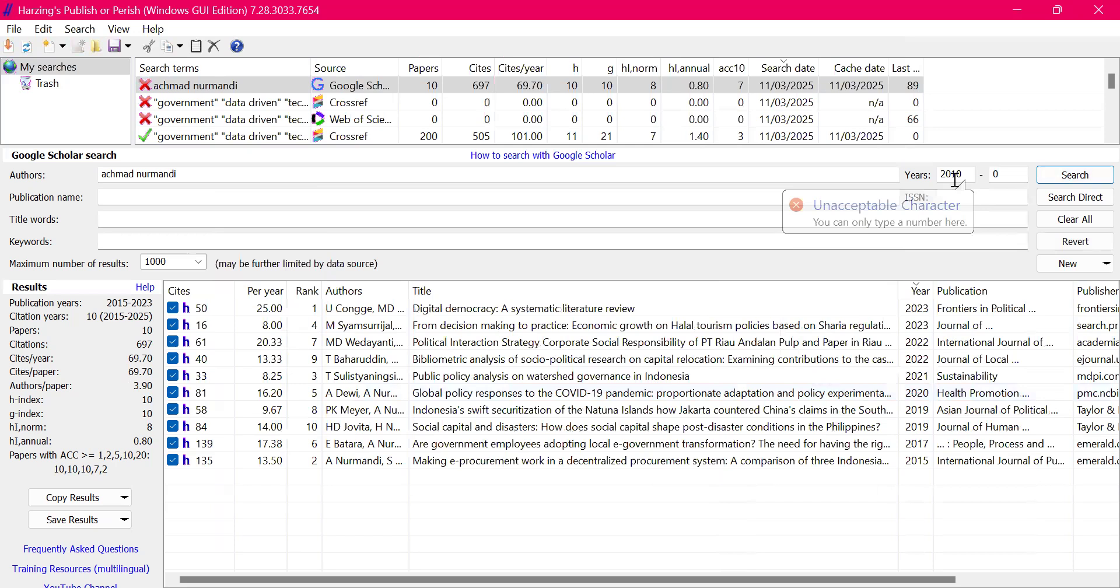
pyautogui.click(1001, 175)
pyautogui.press('BackSpace')
pyautogui.write('2025')
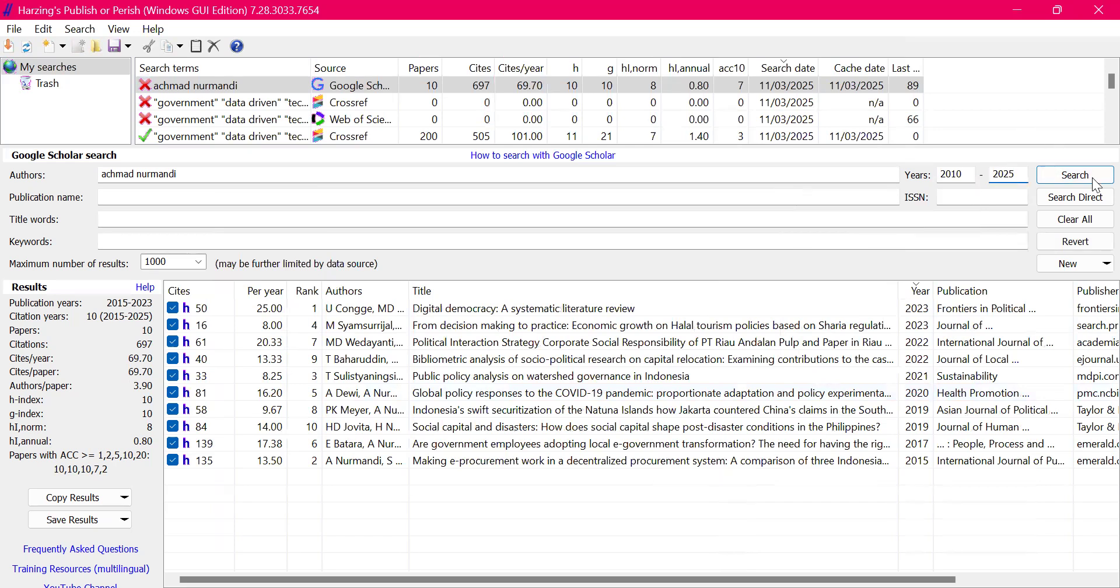
pyautogui.click(1086, 167)
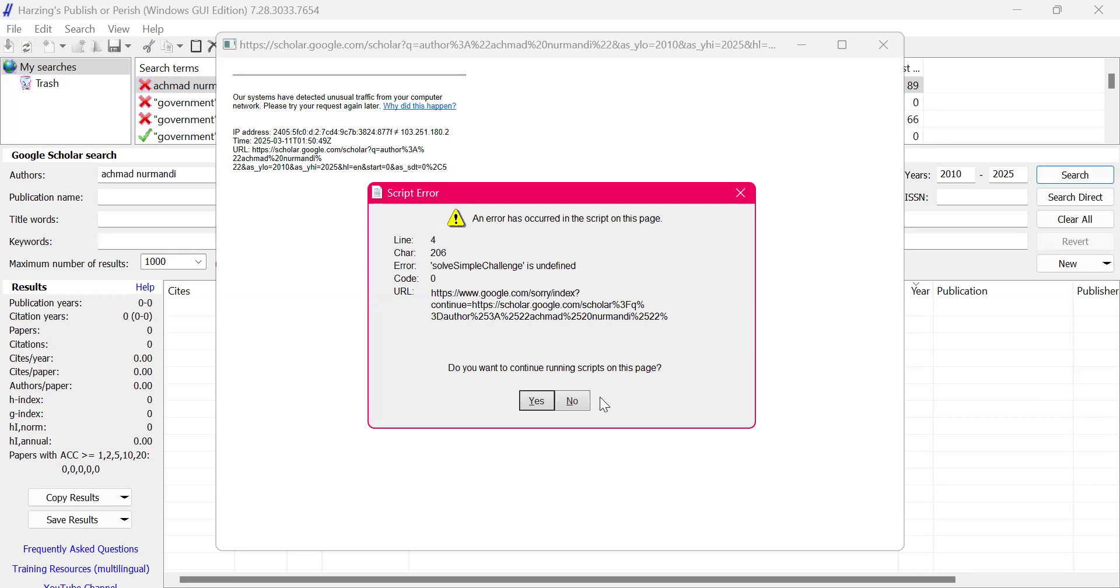
# Step: Continue past the script error, close the Google Scholar verification window and dismiss the search error message
pyautogui.click(530, 403)
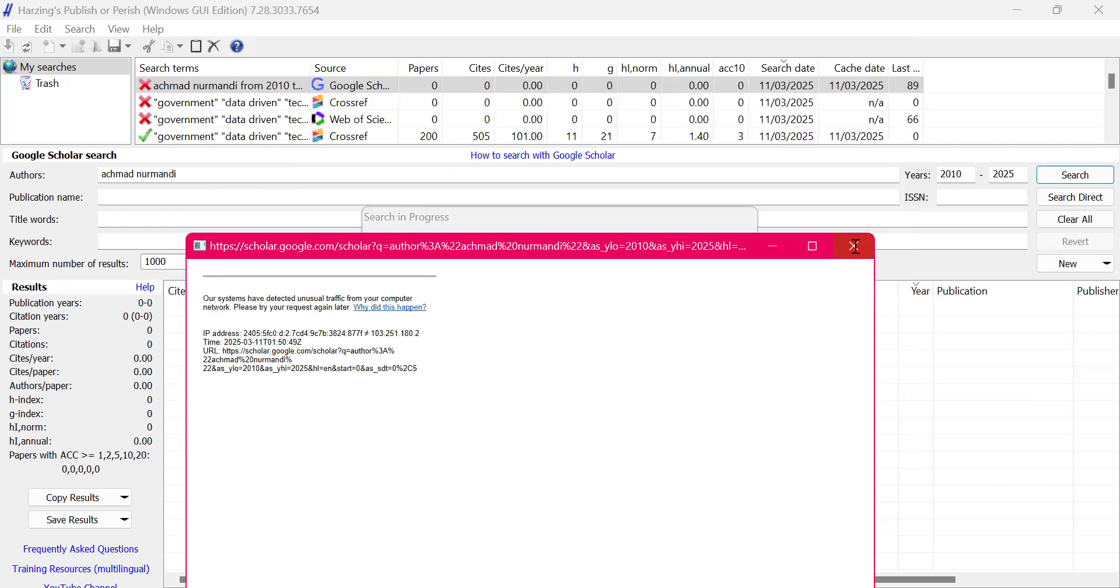
pyautogui.click(854, 245)
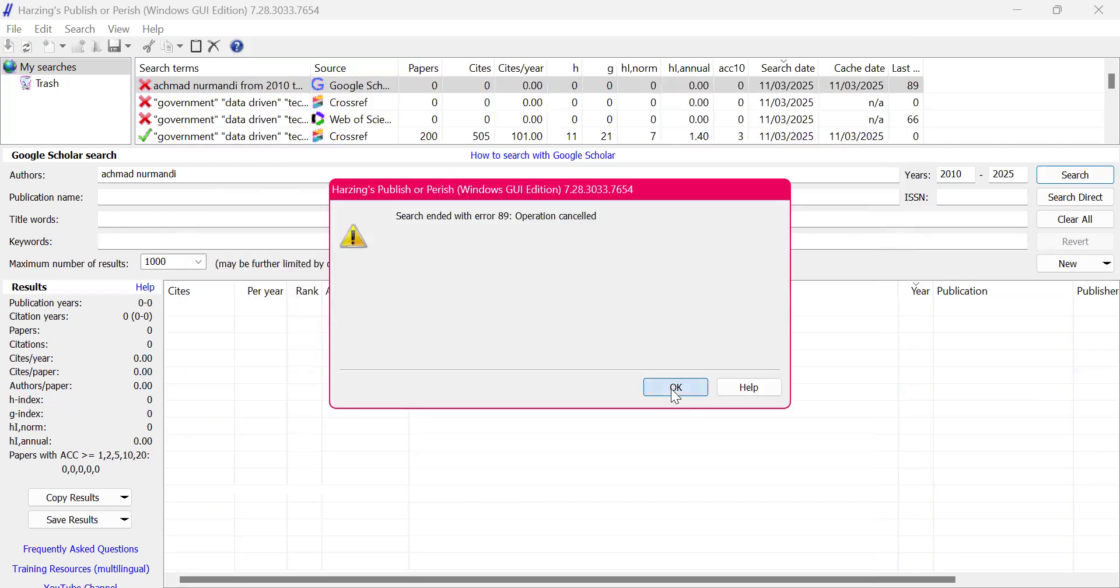
pyautogui.click(675, 389)
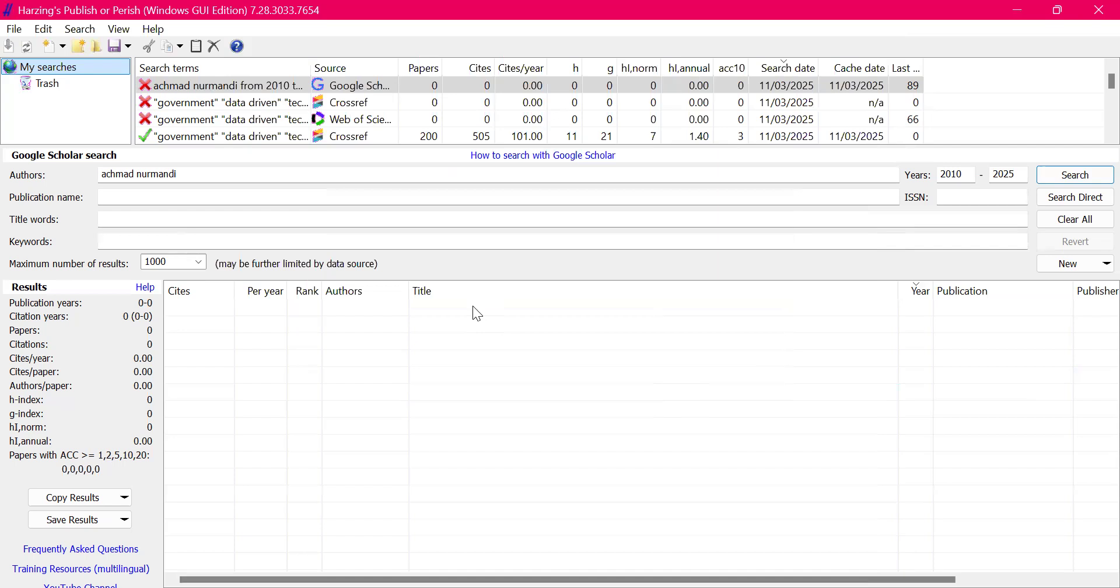